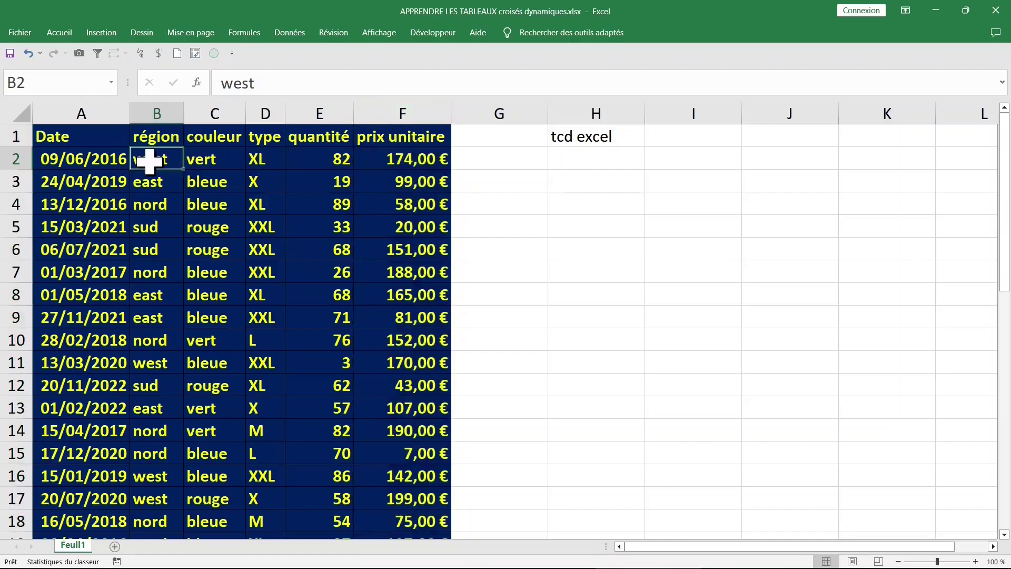
# Examine the région and quantité columns of the source data table.
pyautogui.click(156, 111)
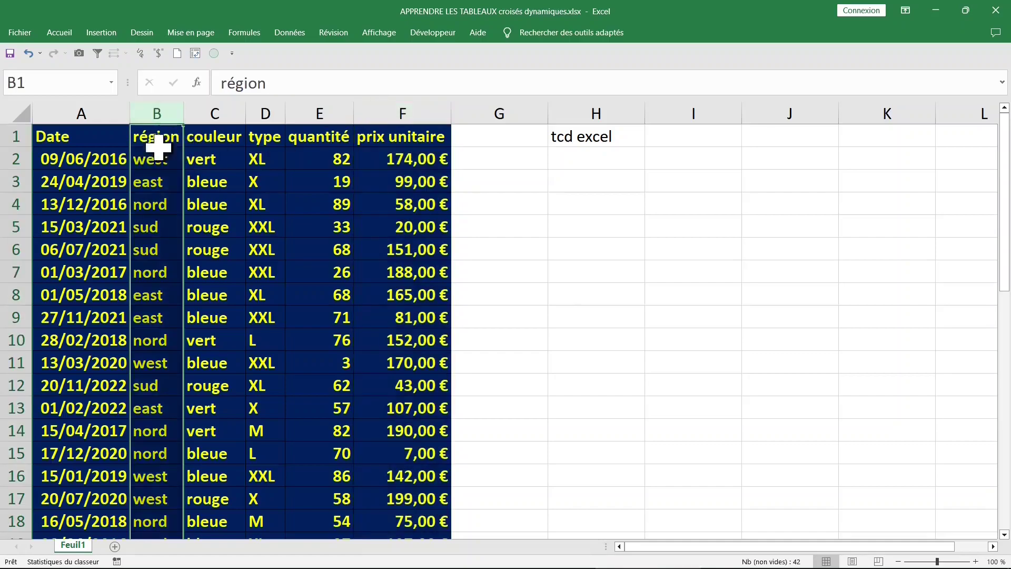
pyautogui.moveTo(157, 161); pyautogui.dragTo(158, 329)
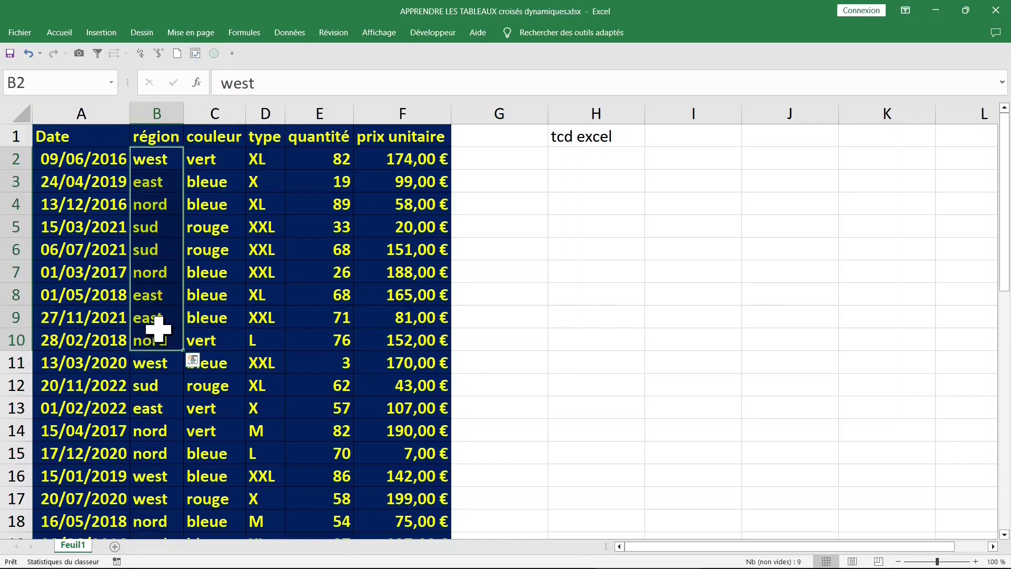
pyautogui.click(160, 165)
pyautogui.click(160, 185)
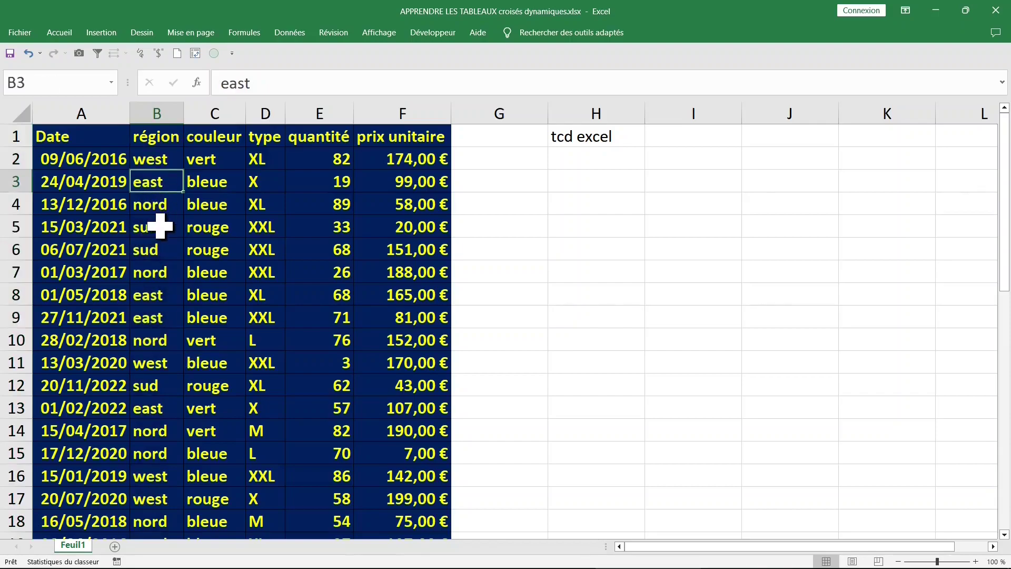
pyautogui.click(160, 225)
pyautogui.click(331, 164)
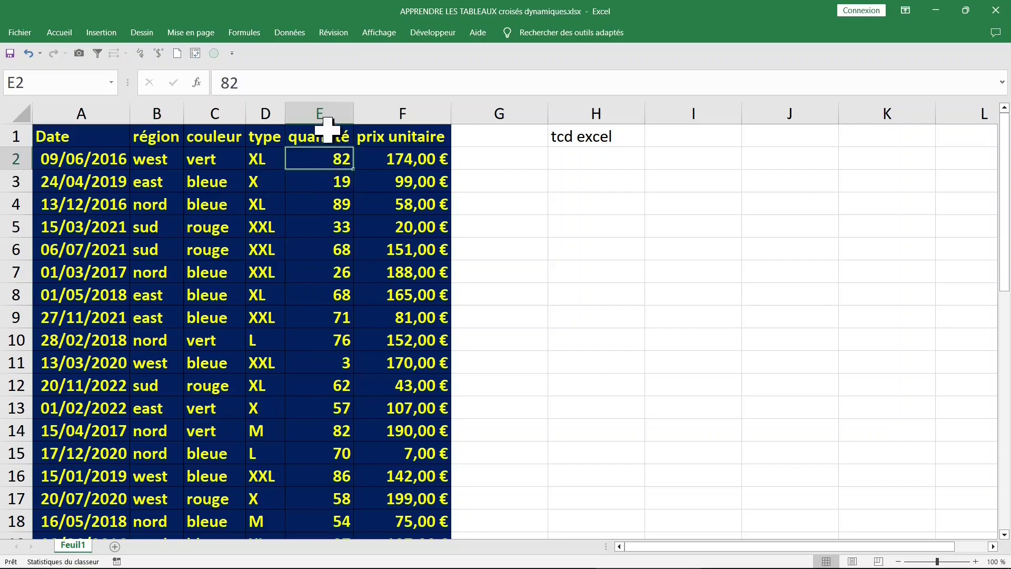
pyautogui.click(332, 112)
pyautogui.click(152, 159)
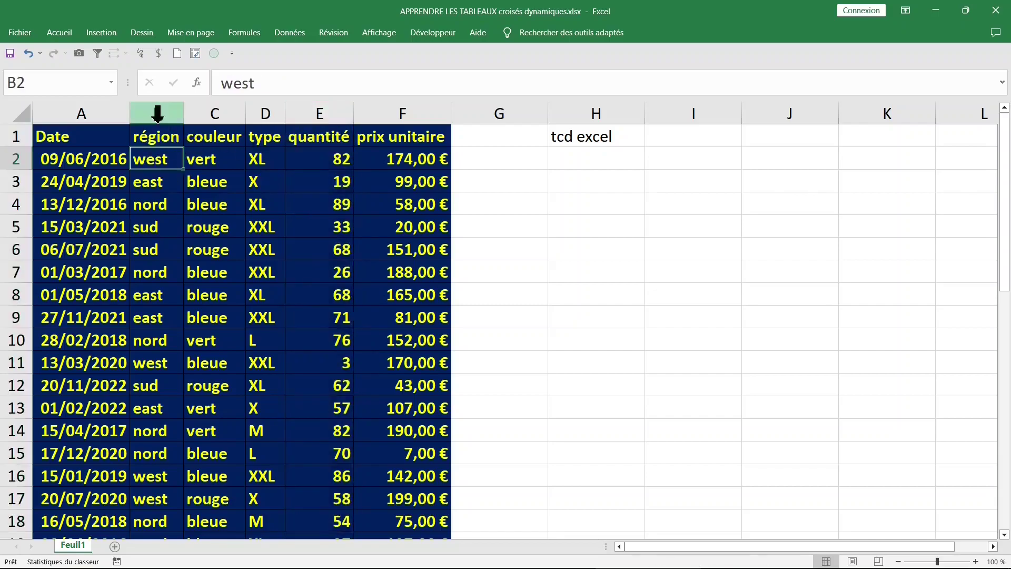
pyautogui.click(157, 114)
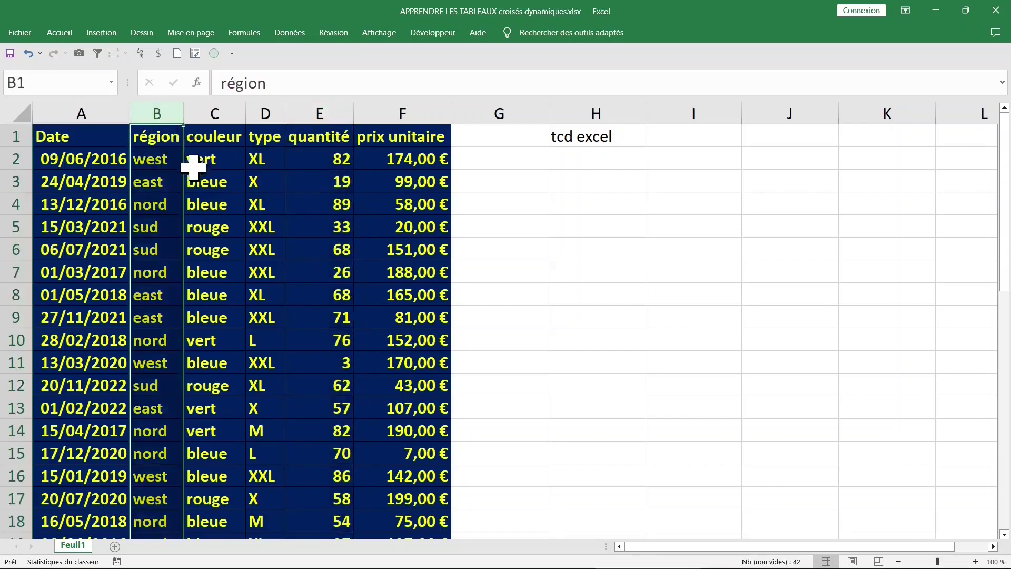
pyautogui.click(167, 184)
# Create a pivot table from the région data in B1:B42 and place it on the existing worksheet at cell I1.
pyautogui.click(163, 138)
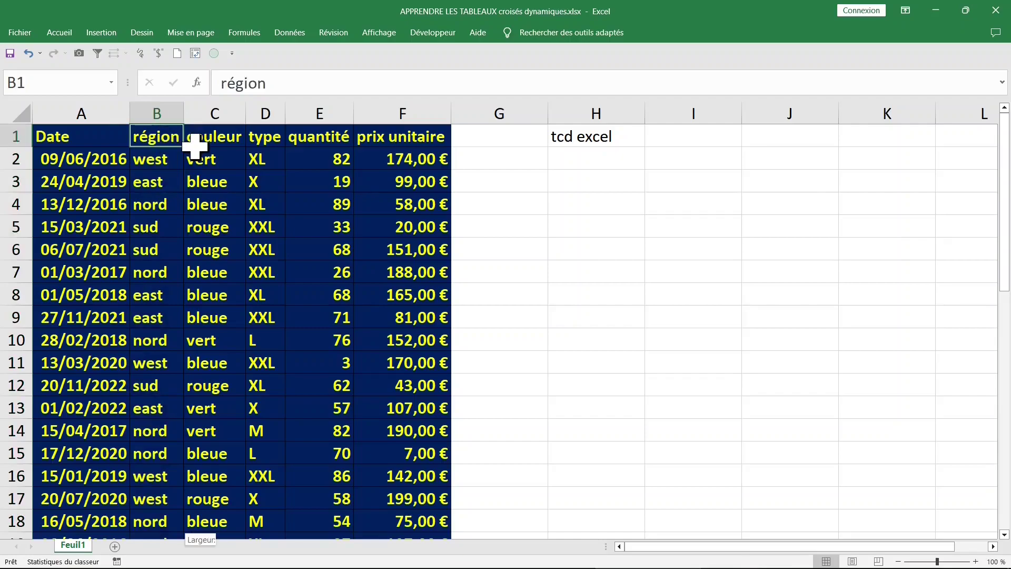
pyautogui.hotkey('ctrl', 'shift', 'Down')
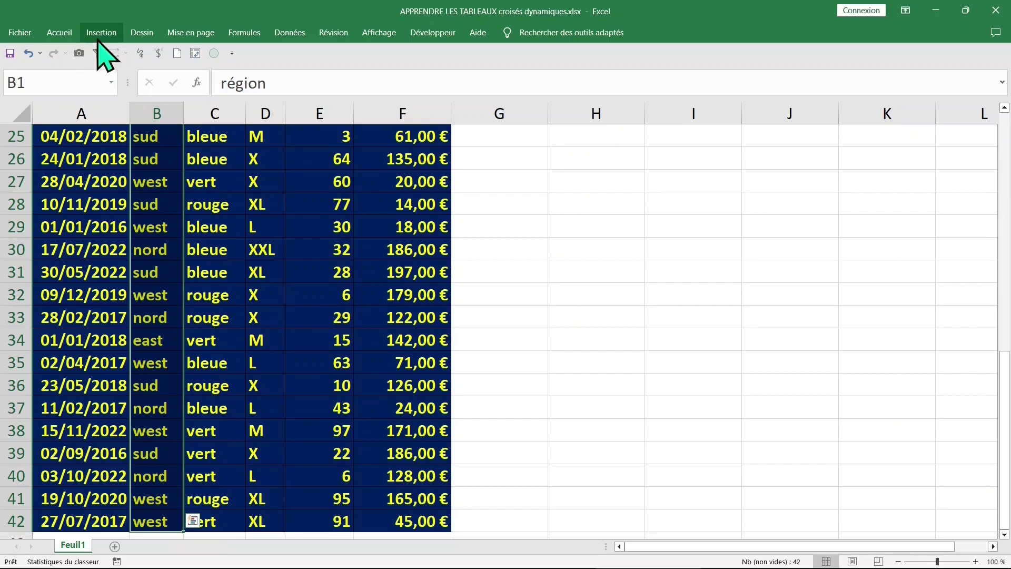
pyautogui.click(99, 37)
pyautogui.click(37, 59)
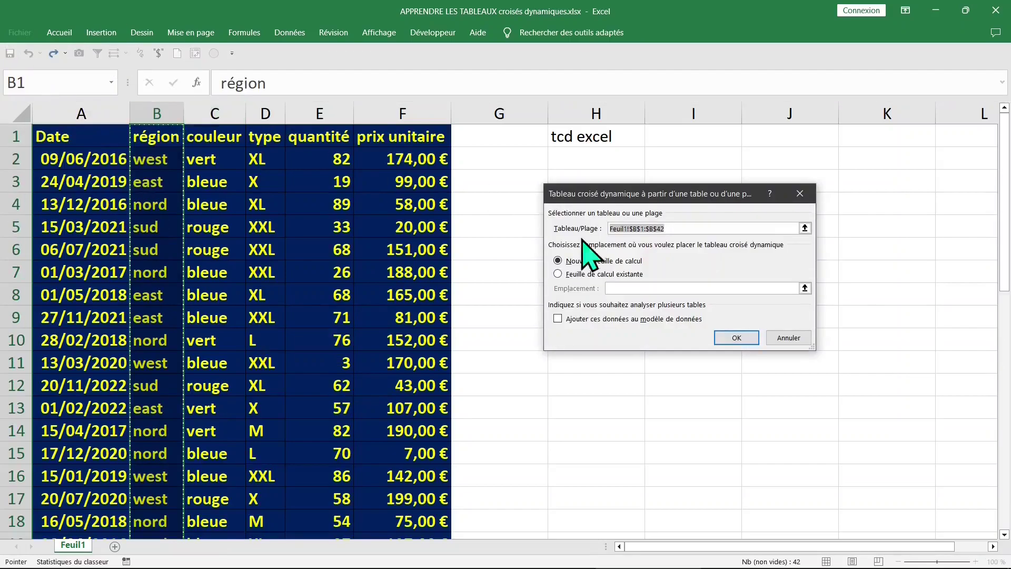
pyautogui.click(620, 275)
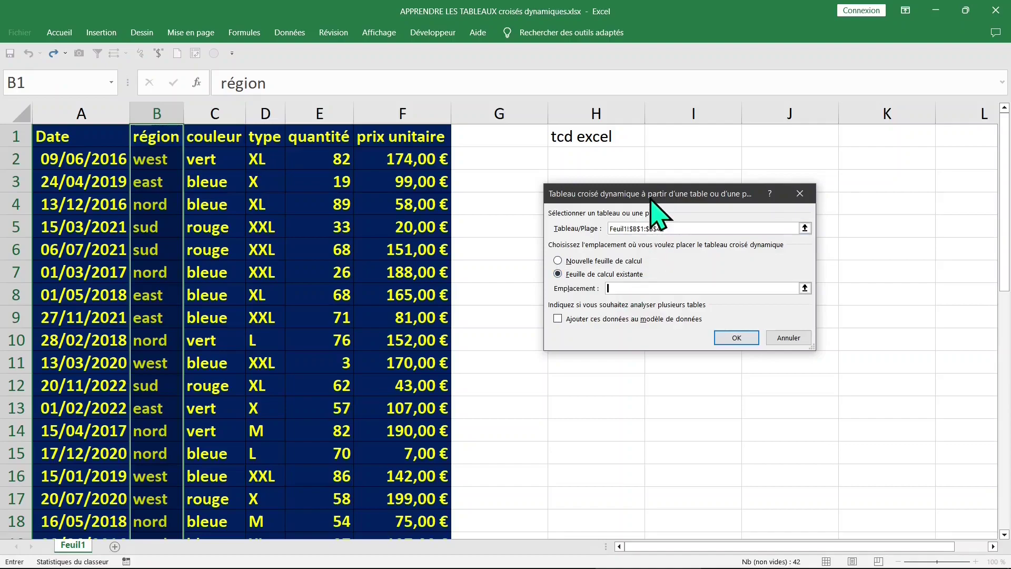
pyautogui.moveTo(651, 195); pyautogui.dragTo(697, 235)
pyautogui.click(689, 140)
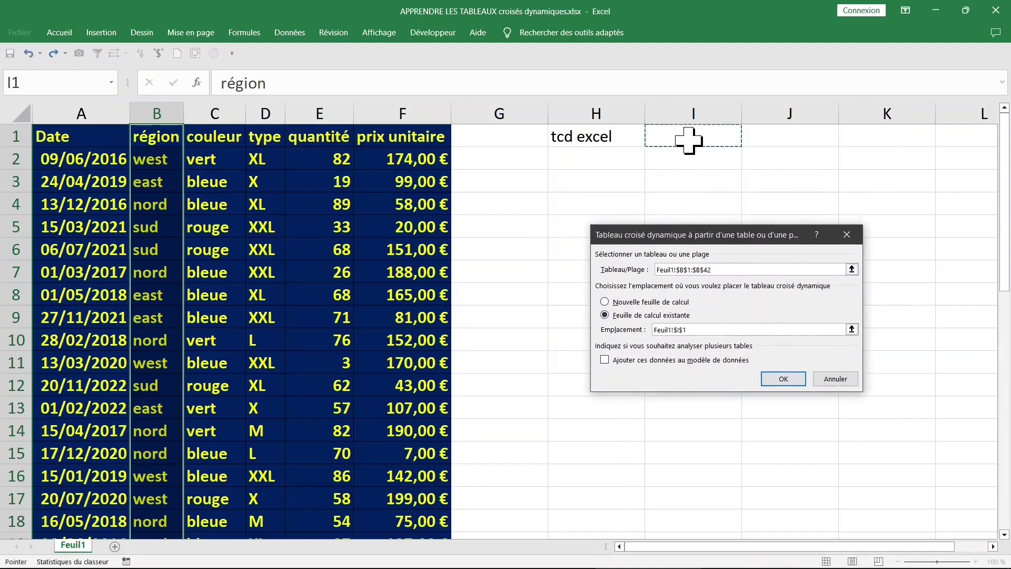
pyautogui.click(778, 380)
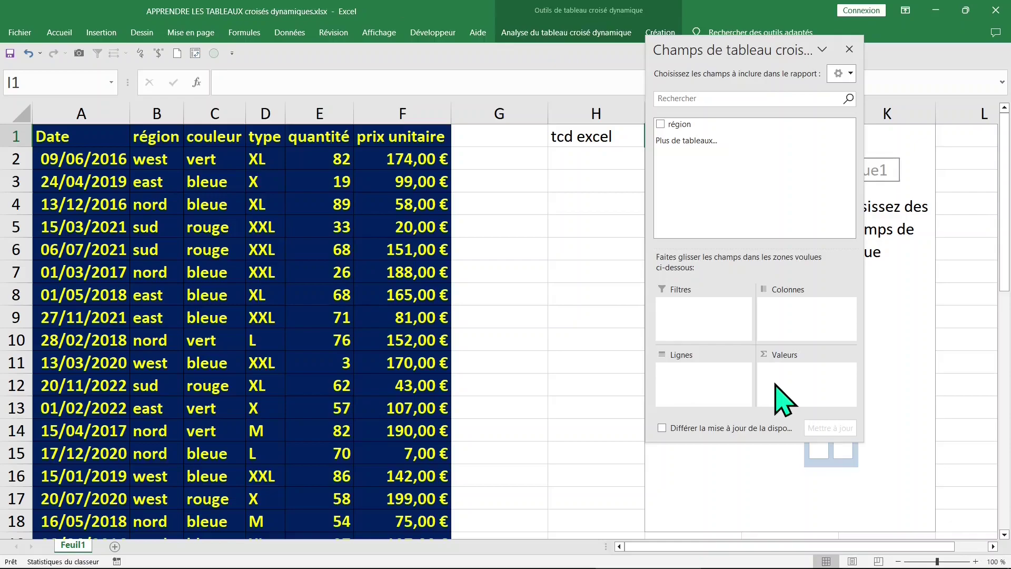
# Add the région field to both the rows and the values of the pivot table, and close the field list.
pyautogui.click(665, 125)
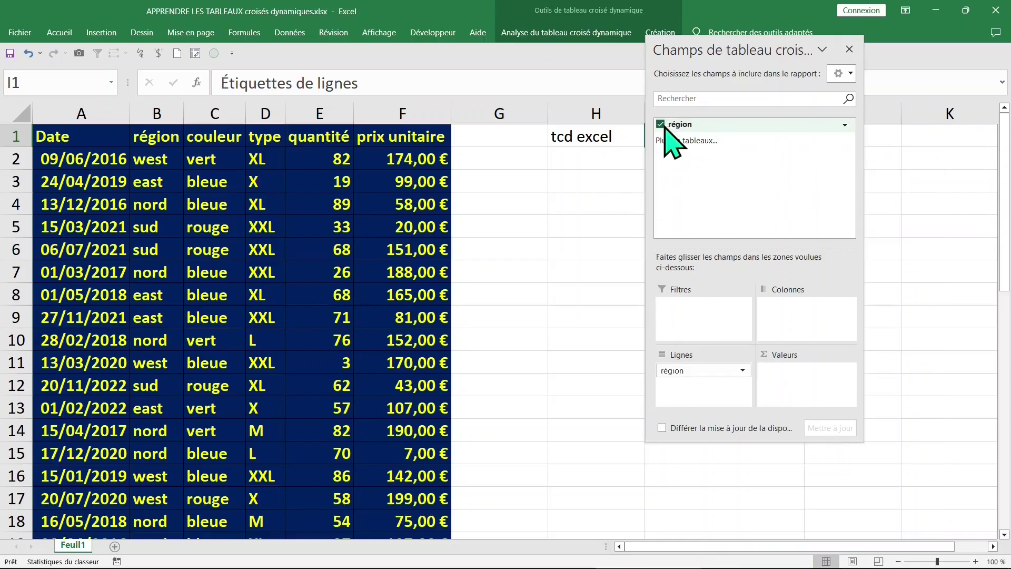
pyautogui.moveTo(664, 126); pyautogui.dragTo(795, 370)
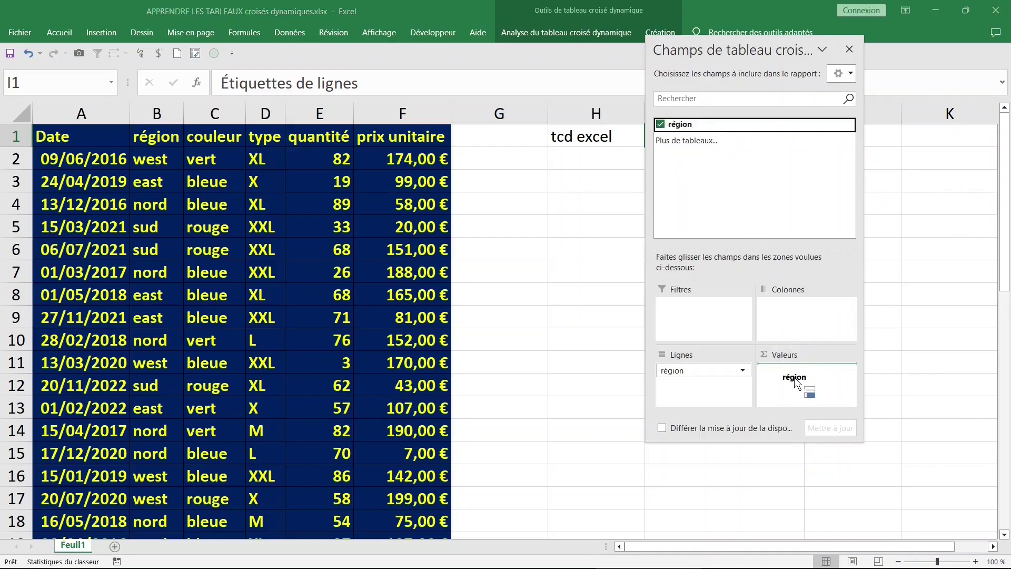
pyautogui.moveTo(795, 382); pyautogui.dragTo(792, 383)
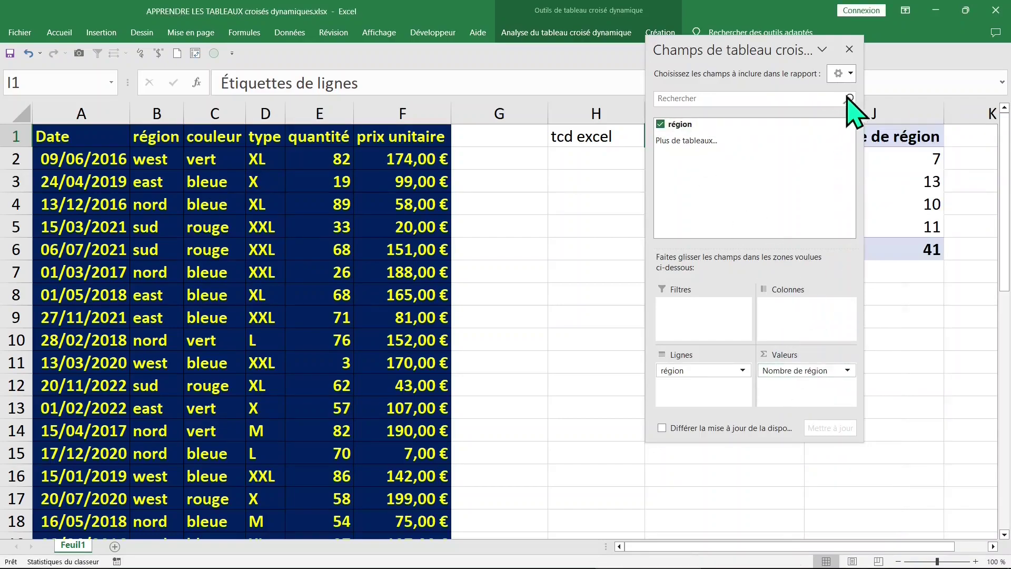
pyautogui.click(848, 49)
pyautogui.click(711, 182)
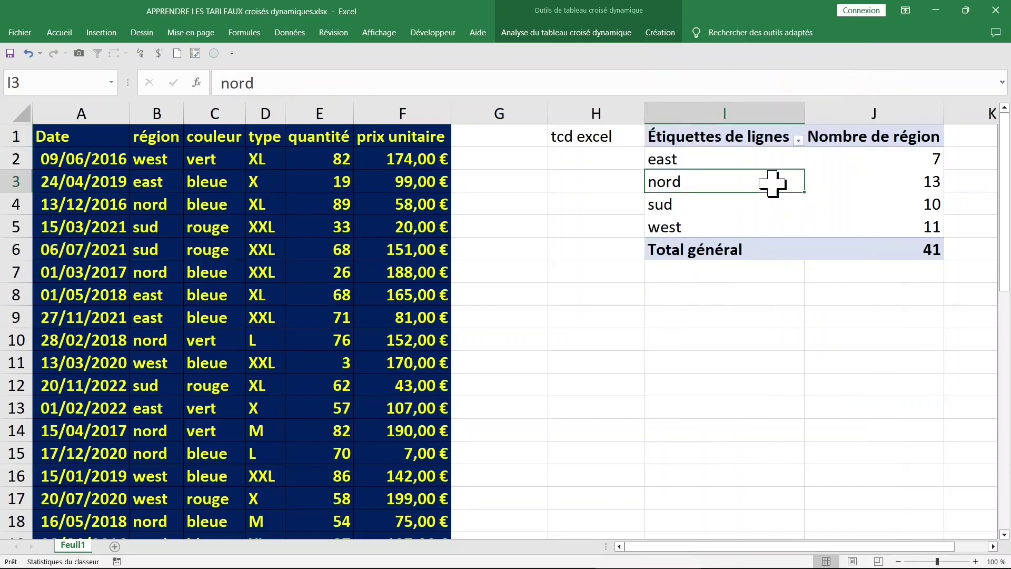
# Hide source table columns A to F.
pyautogui.click(446, 134)
pyautogui.hotkey('ctrl', 'a')
pyautogui.rightClick(97, 115)
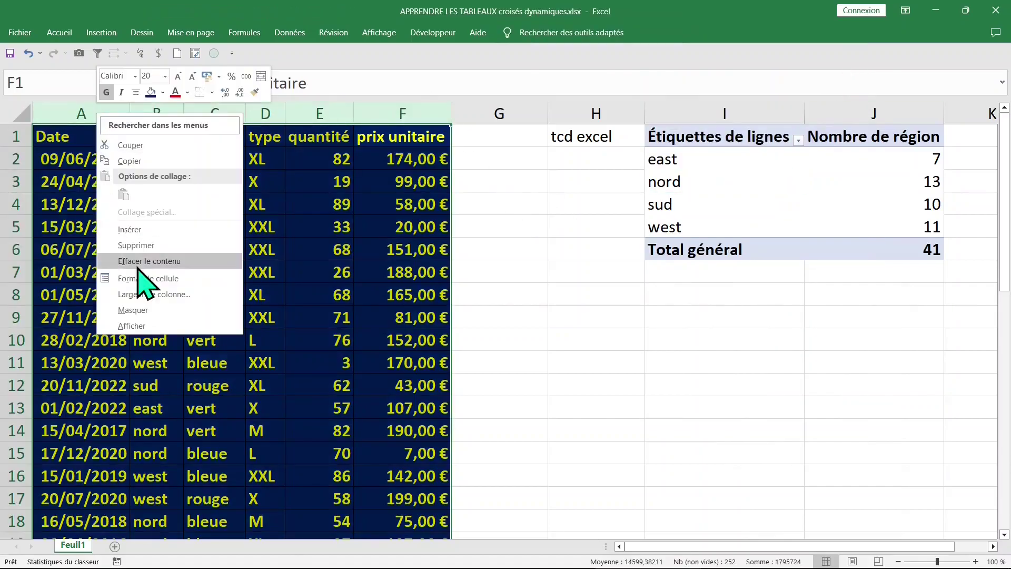
pyautogui.click(160, 312)
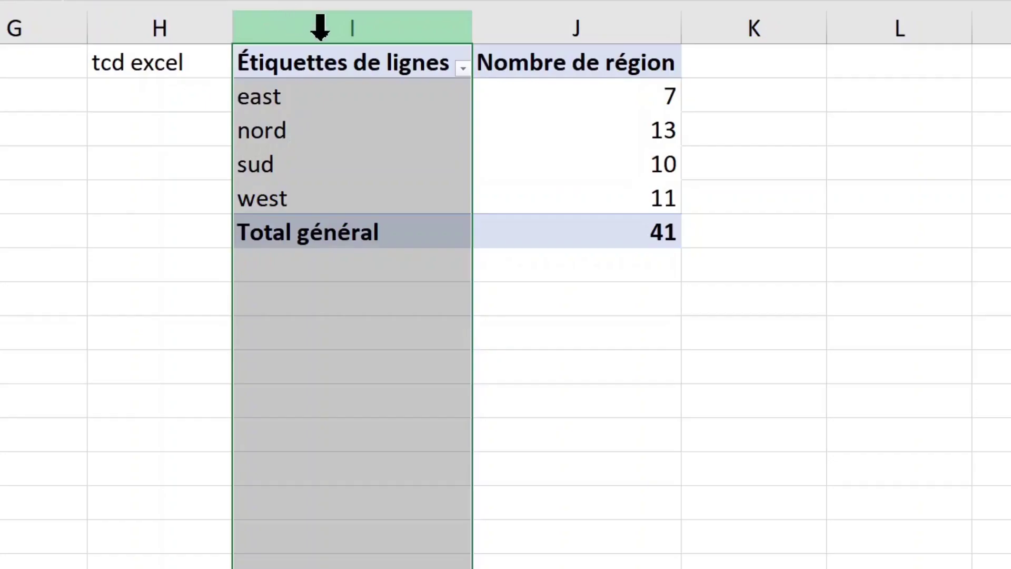
# Examine the region labels and the count for each region in the pivot table.
pyautogui.click(181, 132)
pyautogui.moveTo(285, 106); pyautogui.dragTo(538, 196)
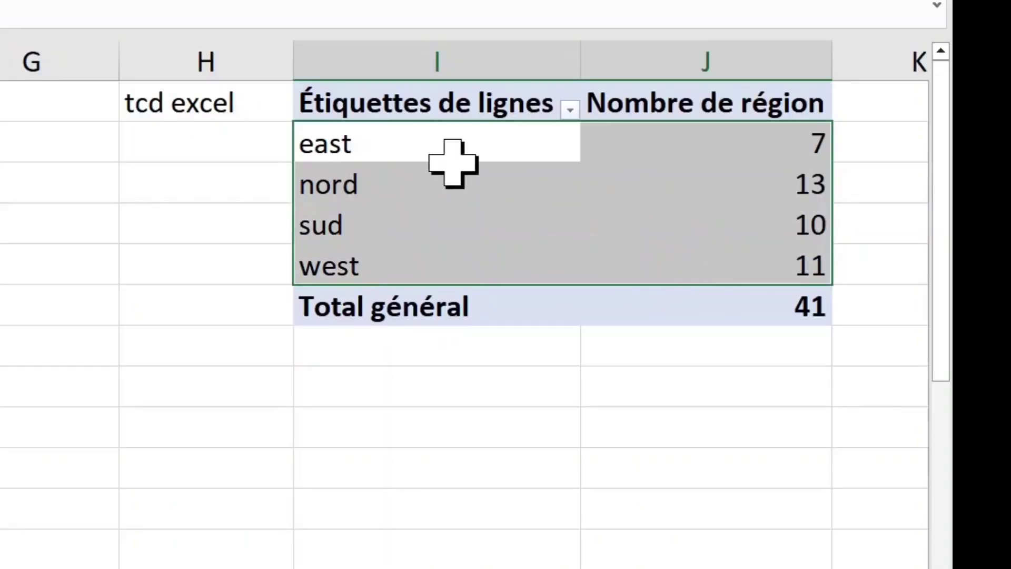
pyautogui.click(422, 153)
pyautogui.click(688, 216)
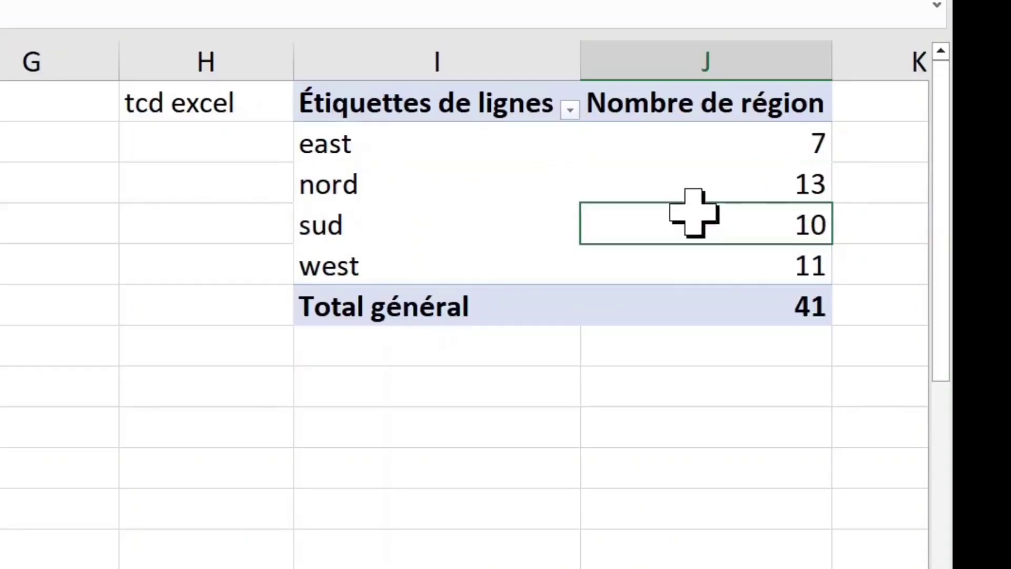
pyautogui.click(650, 270)
pyautogui.click(740, 187)
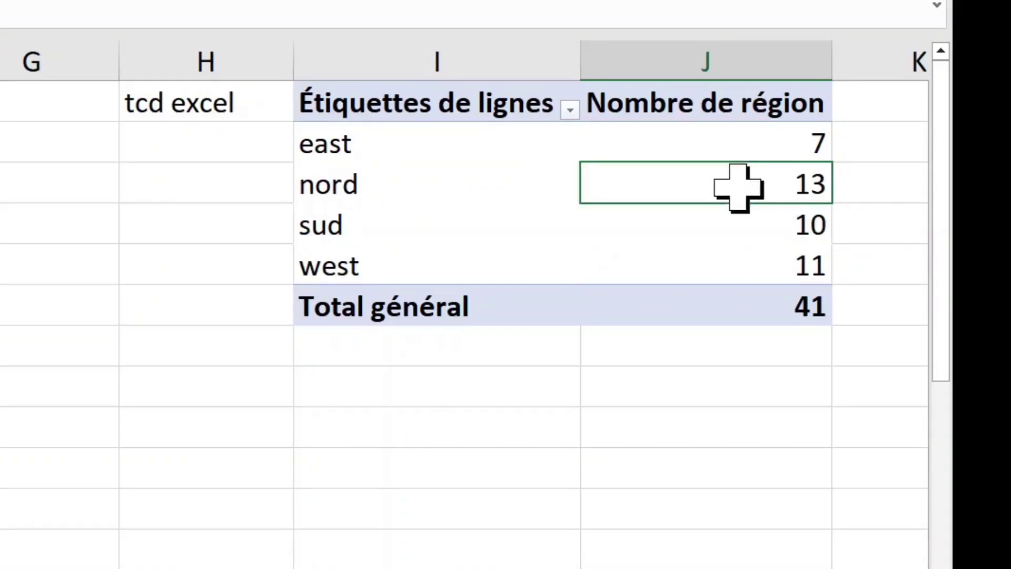
pyautogui.moveTo(774, 142); pyautogui.dragTo(769, 263)
# Sort the pivot table's region counts from smallest to largest.
pyautogui.click(638, 143)
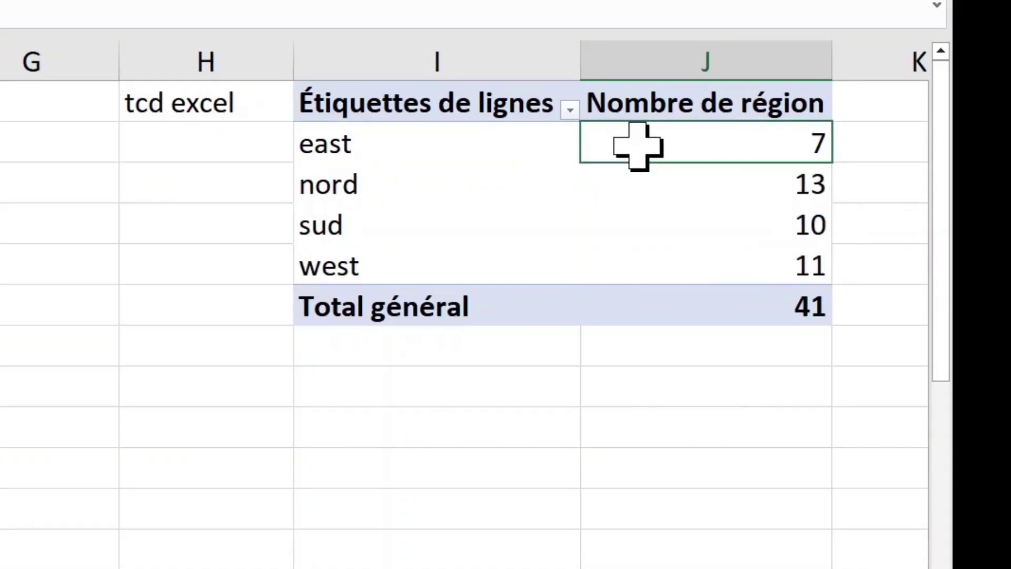
pyautogui.rightClick(640, 148)
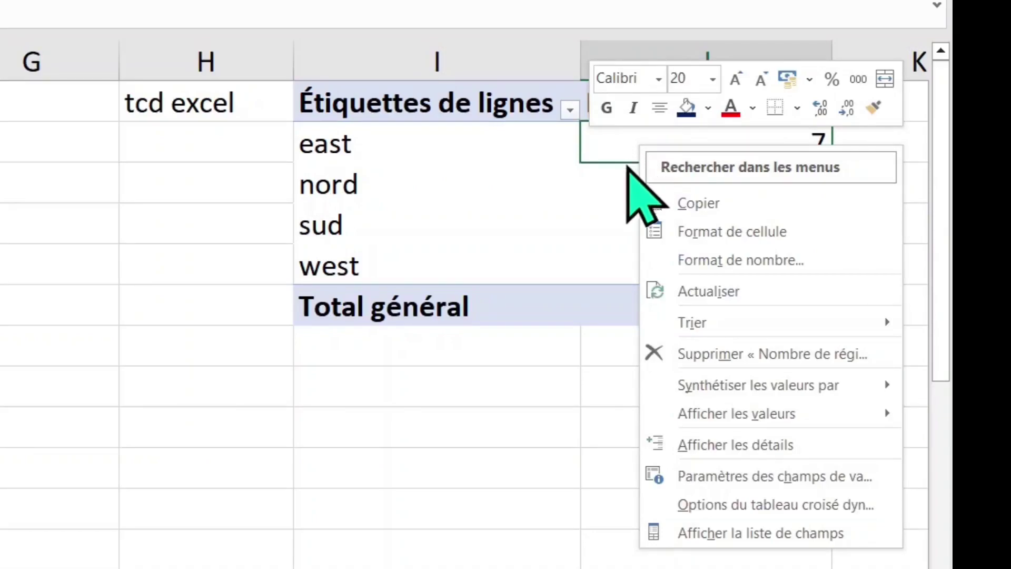
pyautogui.moveTo(713, 327)
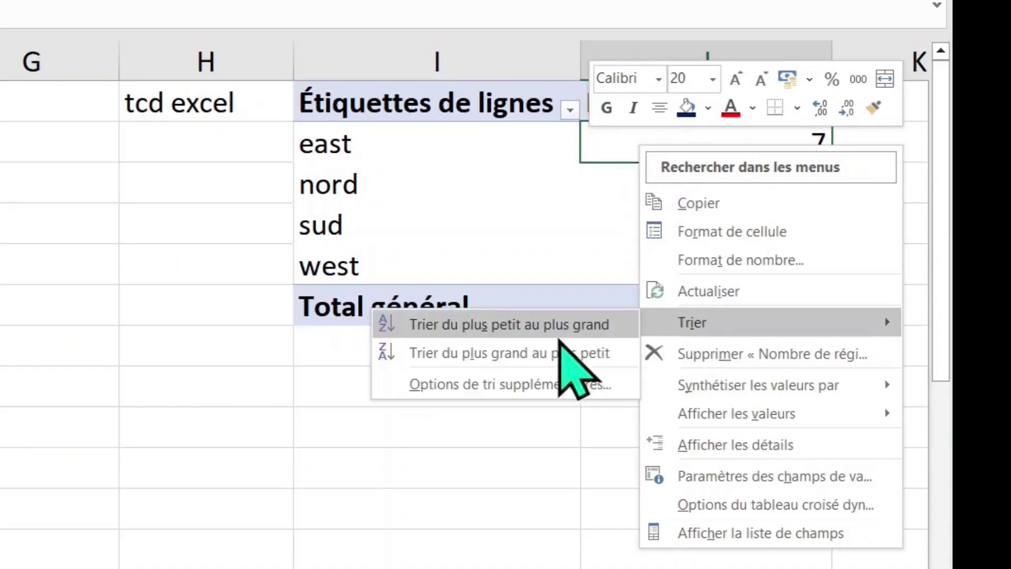
pyautogui.click(558, 333)
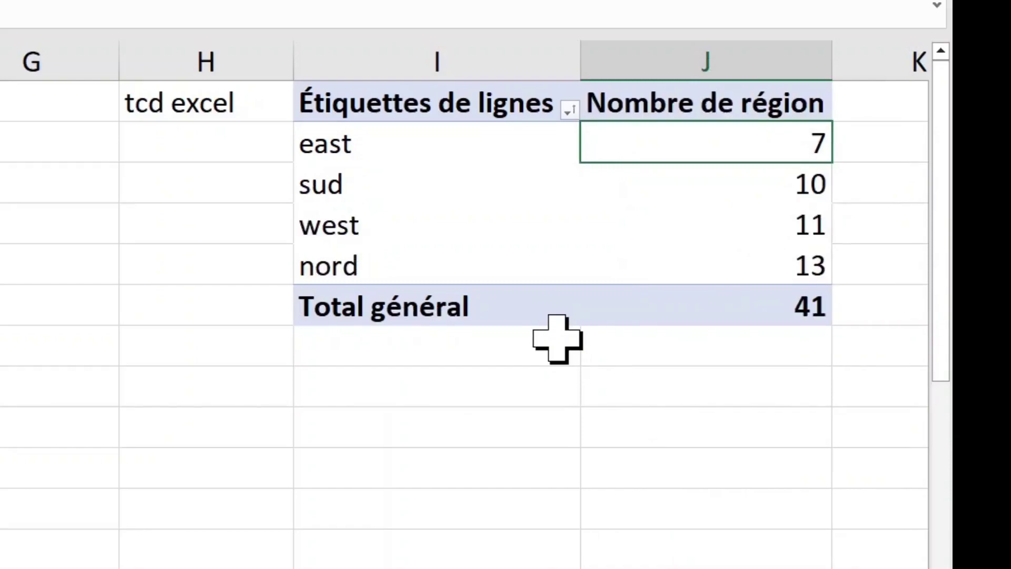
# Sort the pivot table's region counts from largest to smallest.
pyautogui.rightClick(634, 148)
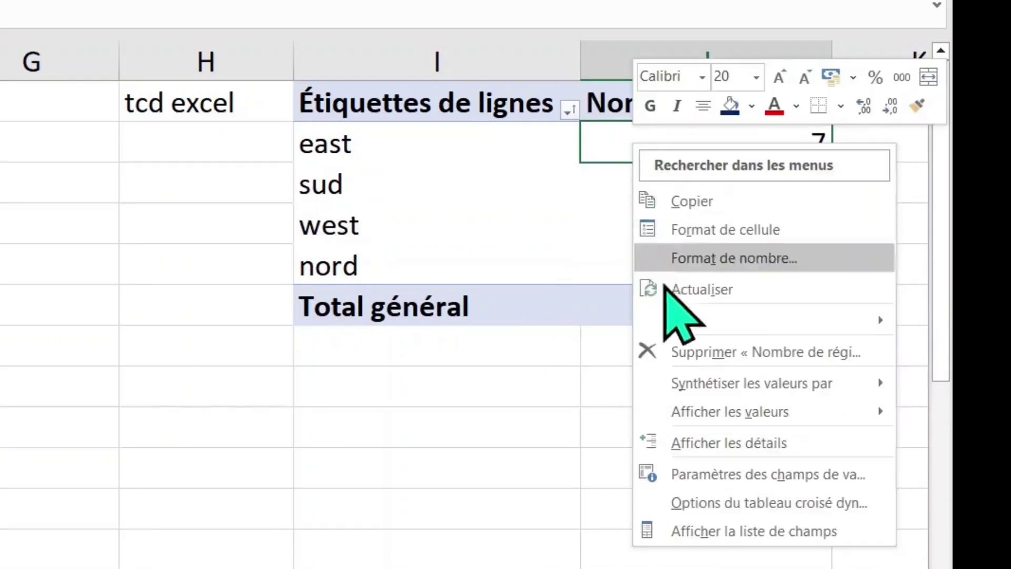
pyautogui.moveTo(685, 322)
pyautogui.click(582, 349)
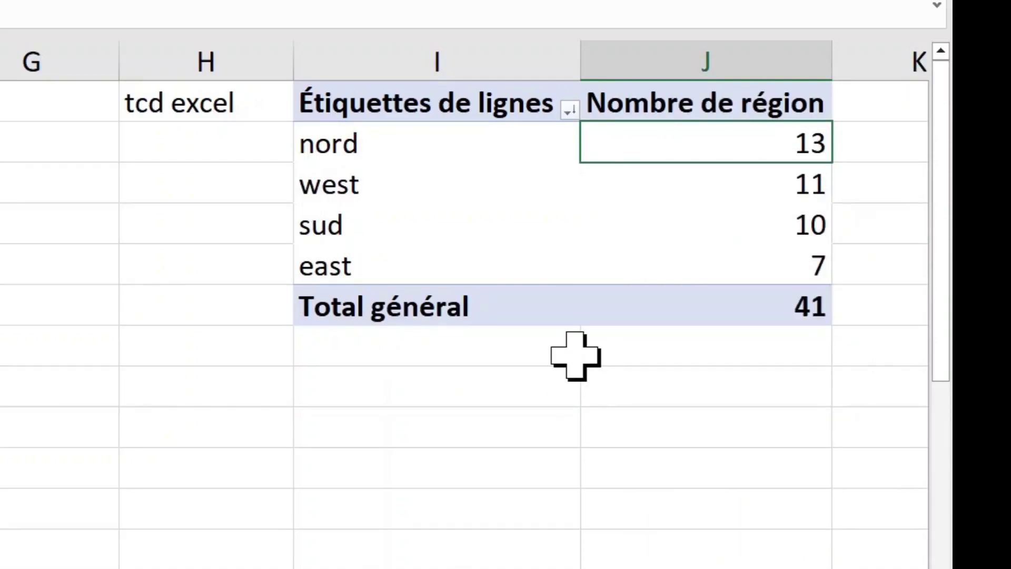
pyautogui.click(373, 146)
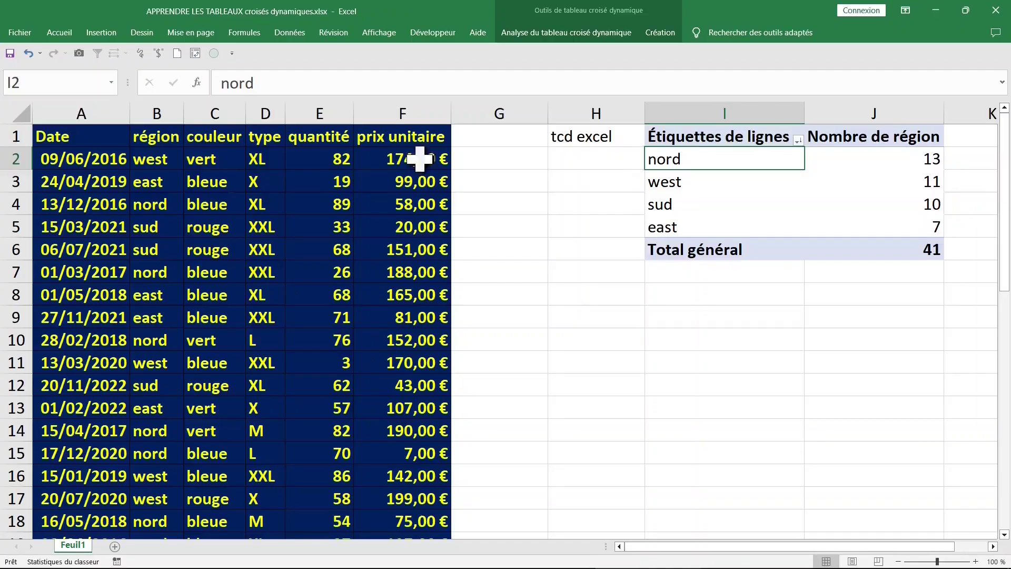
# Change the pivot table's data source to the whole source table, Feuil1!$A$1:$F$42.
pyautogui.click(272, 112)
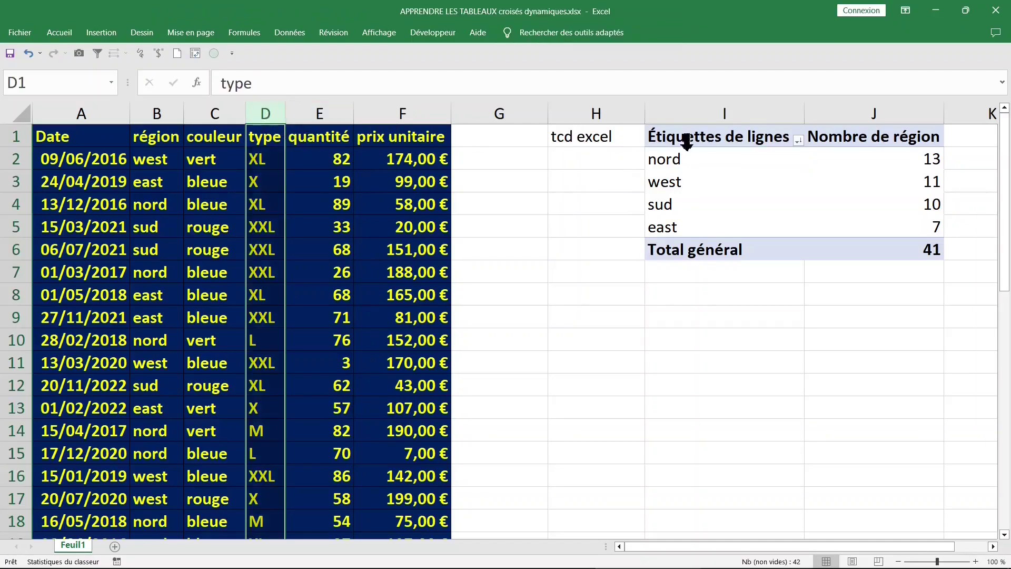
pyautogui.click(711, 158)
pyautogui.click(566, 35)
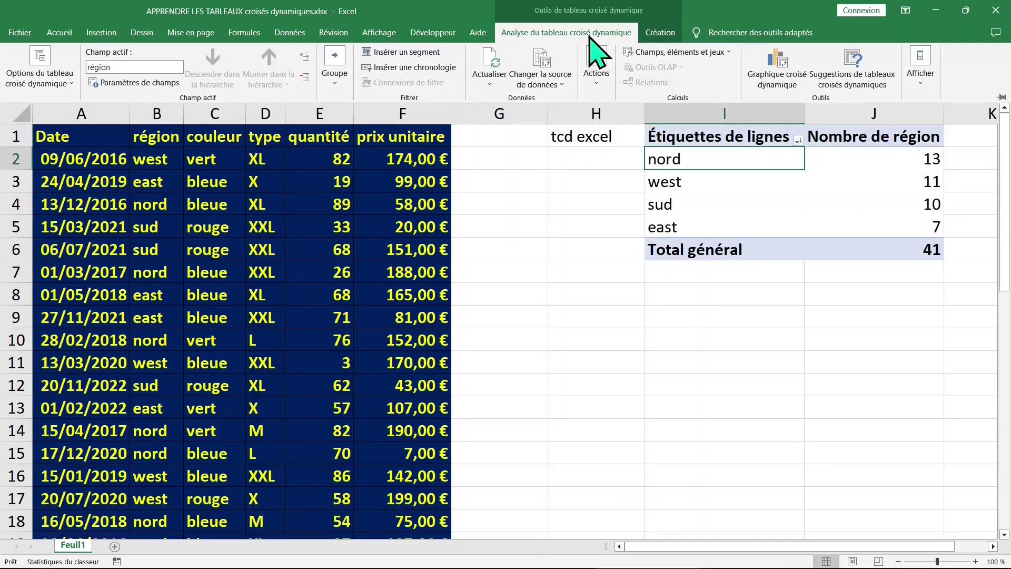
pyautogui.click(560, 87)
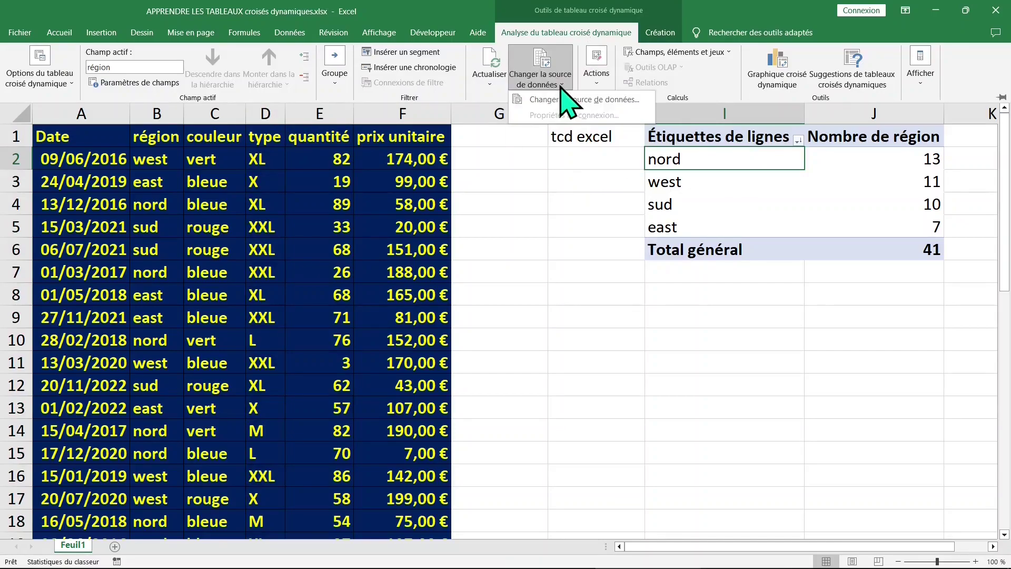
pyautogui.click(566, 105)
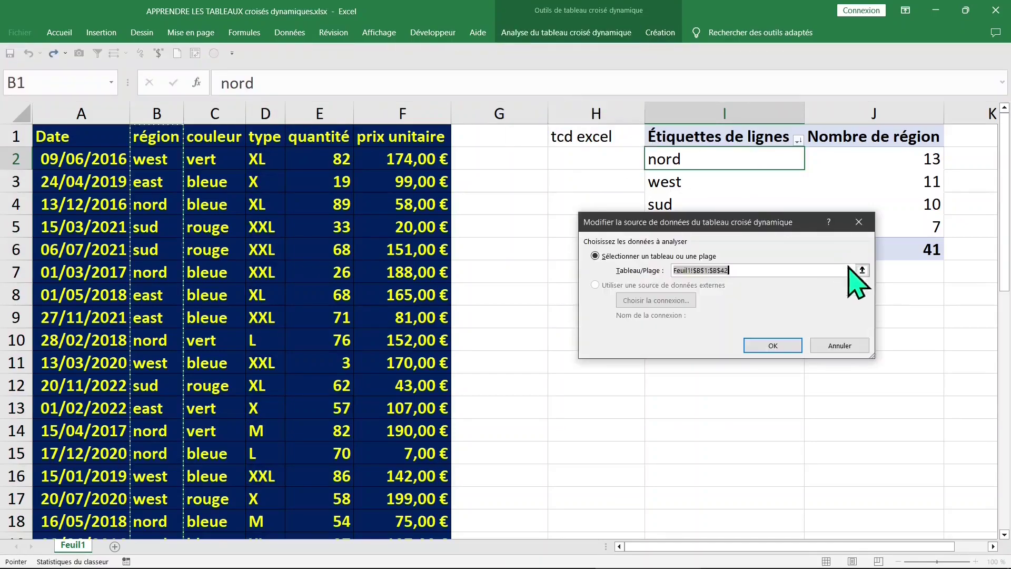
pyautogui.click(862, 272)
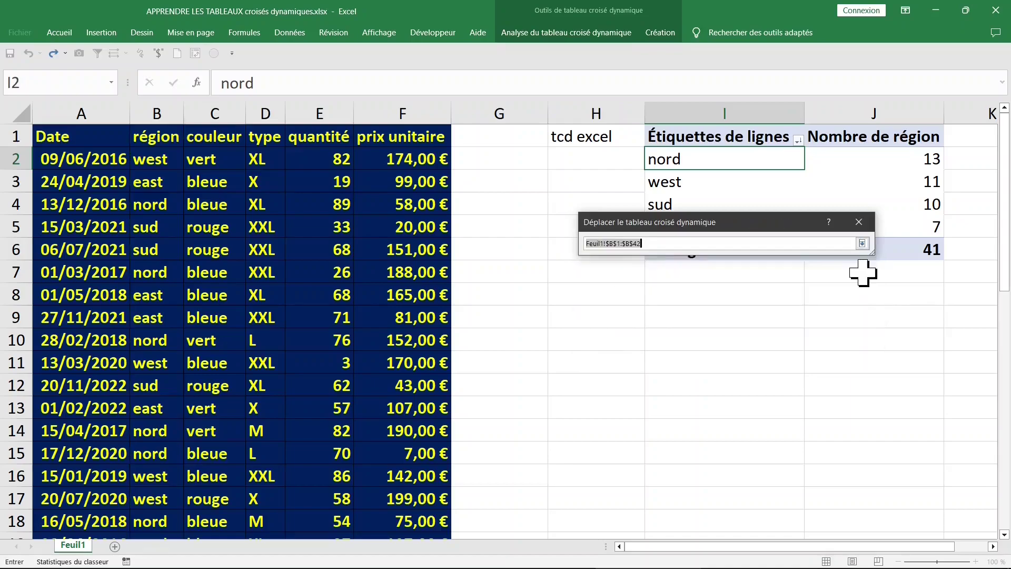
pyautogui.click(88, 136)
pyautogui.moveTo(88, 136); pyautogui.dragTo(390, 142)
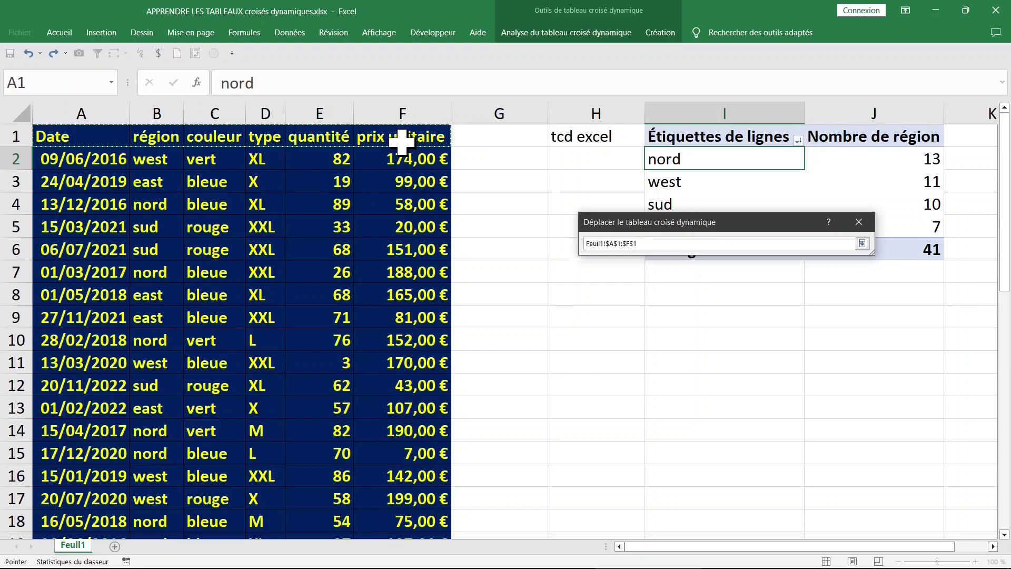
pyautogui.hotkey('ctrl', 'shift', 'Down')
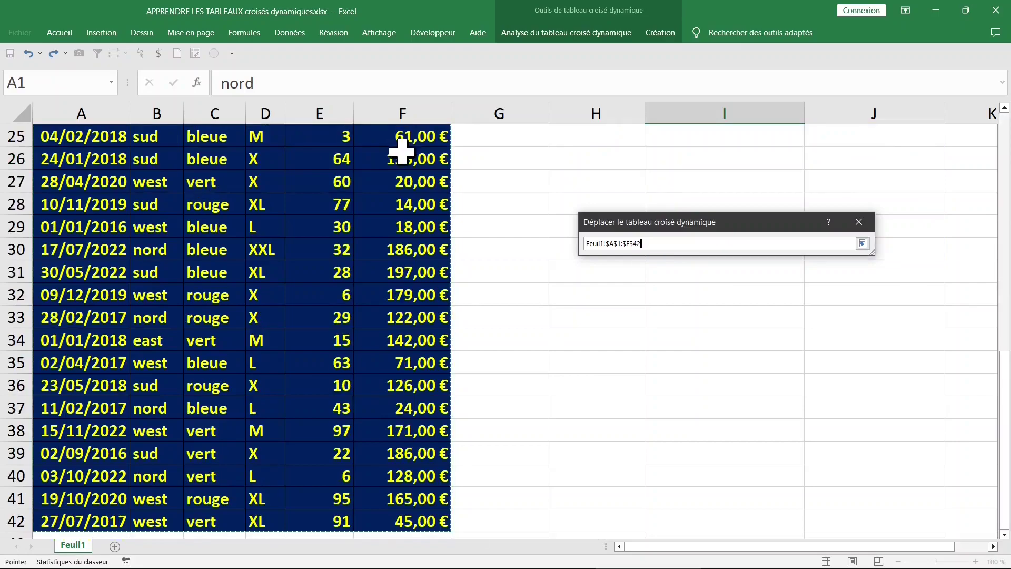
pyautogui.press('Return')
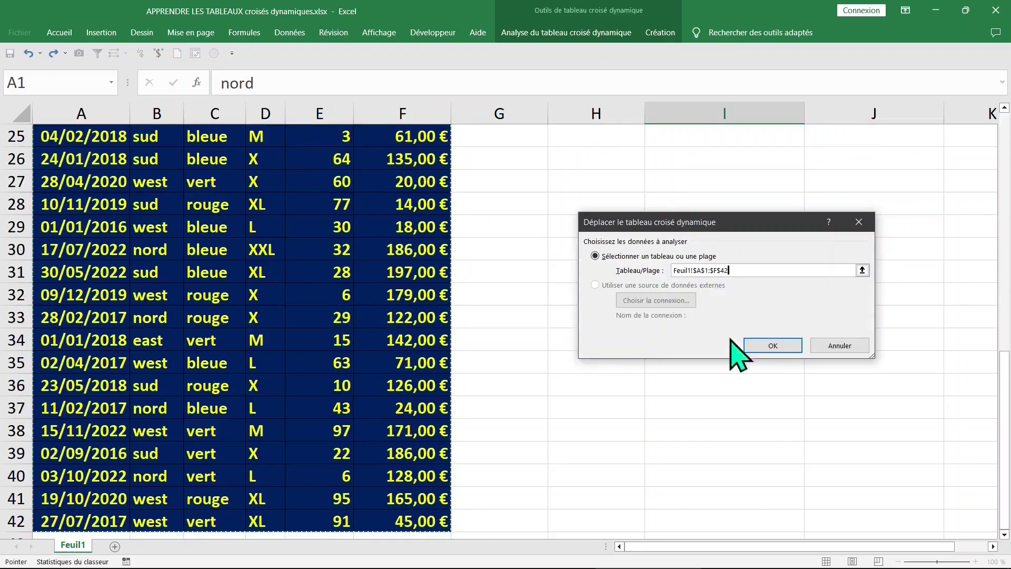
pyautogui.click(772, 346)
# Show the pivot table's field list and replace région with type as row labels and as the counted value.
pyautogui.rightClick(698, 164)
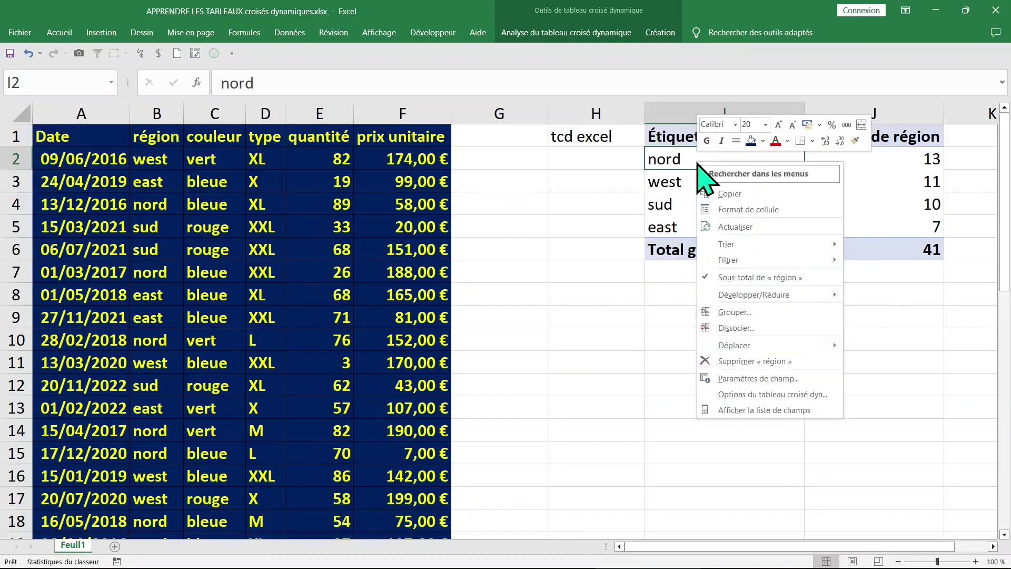
pyautogui.click(764, 410)
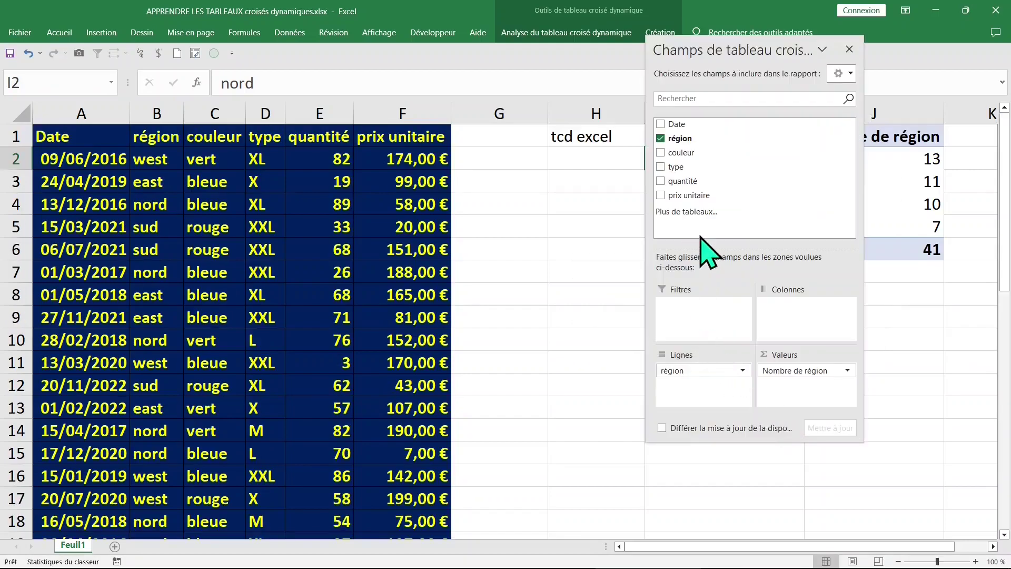
pyautogui.moveTo(704, 50); pyautogui.dragTo(415, 42)
pyautogui.click(371, 129)
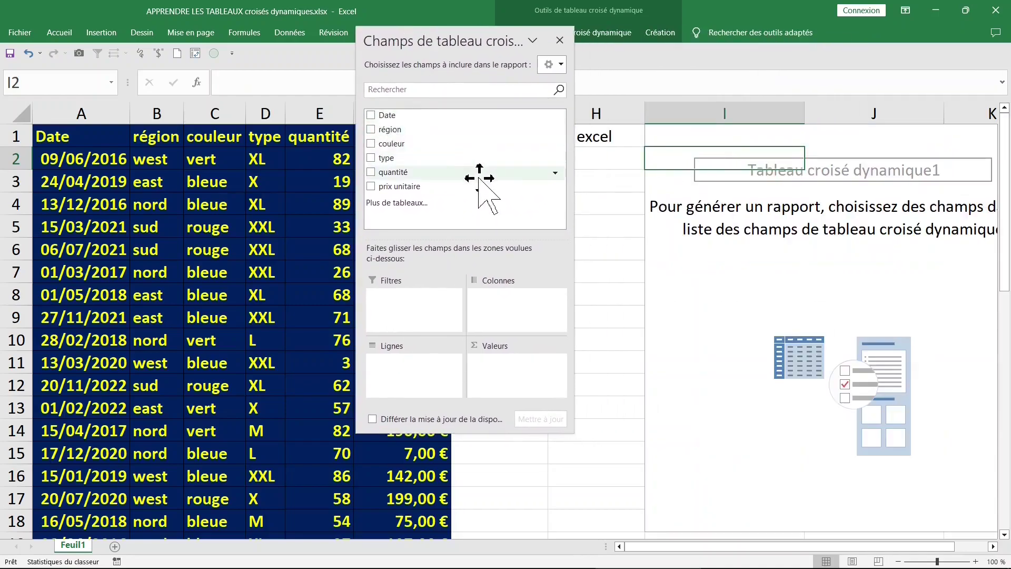
pyautogui.click(371, 158)
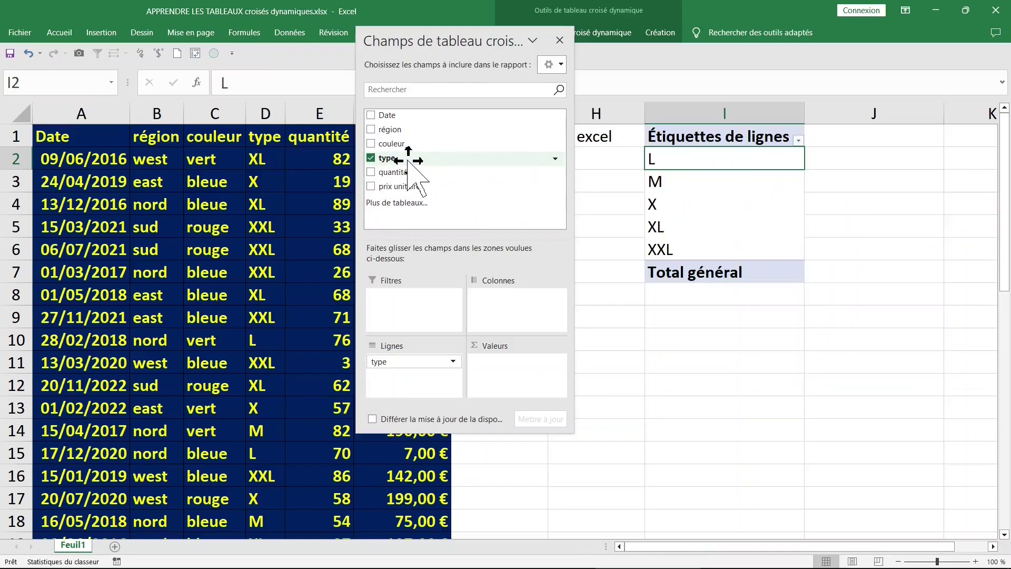
pyautogui.moveTo(408, 161); pyautogui.dragTo(507, 371)
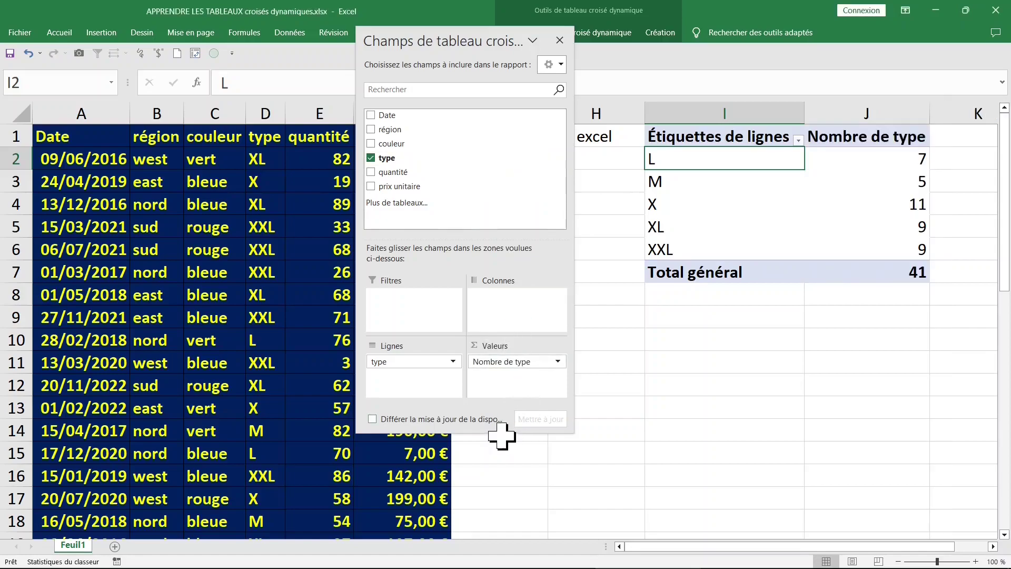
# Arrange the field list with its fields and areas side by side, make it shorter and wider, and move it off the pivot table.
pyautogui.moveTo(502, 433); pyautogui.dragTo(502, 366)
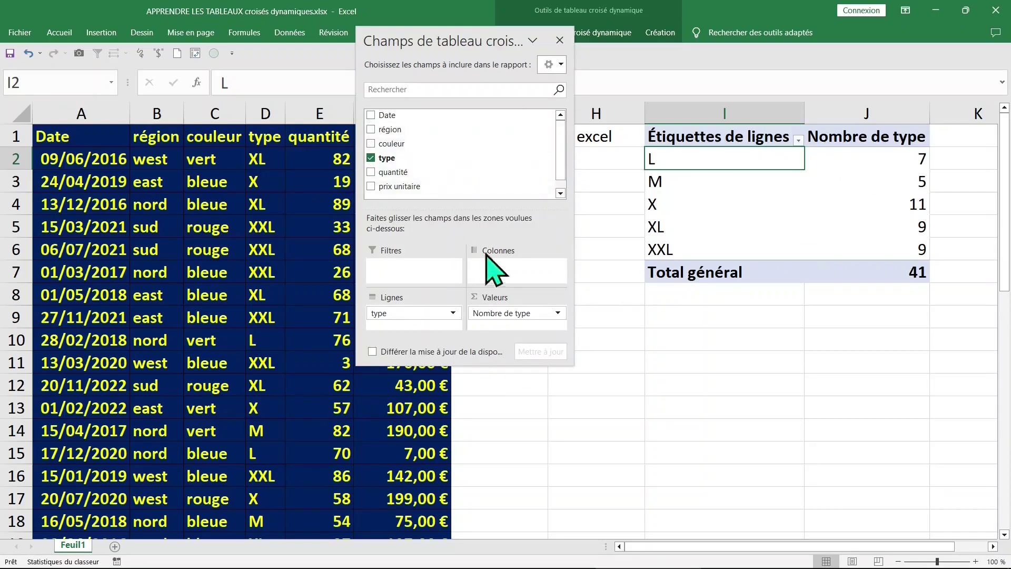
pyautogui.click(559, 66)
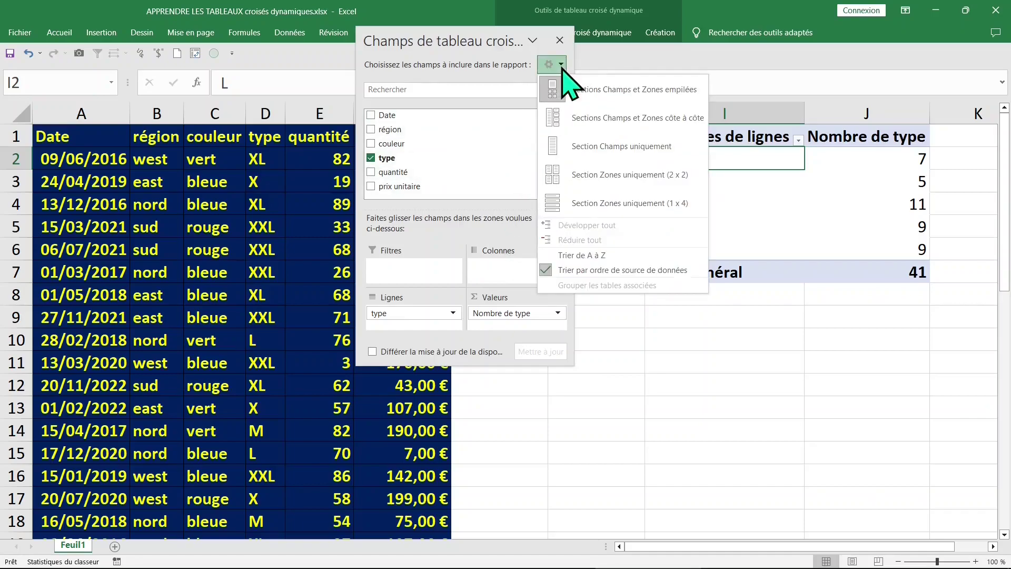
pyautogui.click(592, 138)
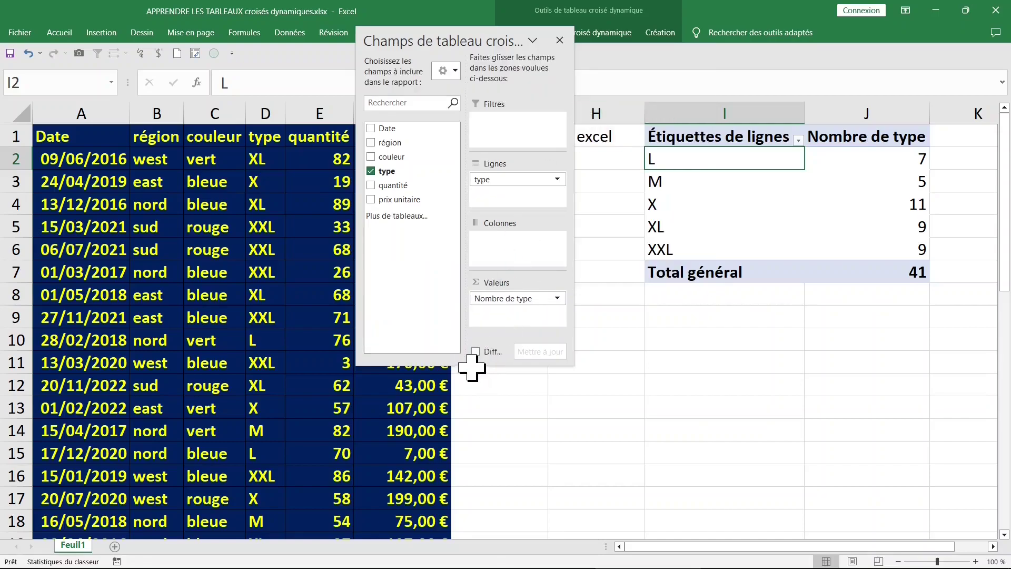
pyautogui.moveTo(471, 364); pyautogui.dragTo(472, 334)
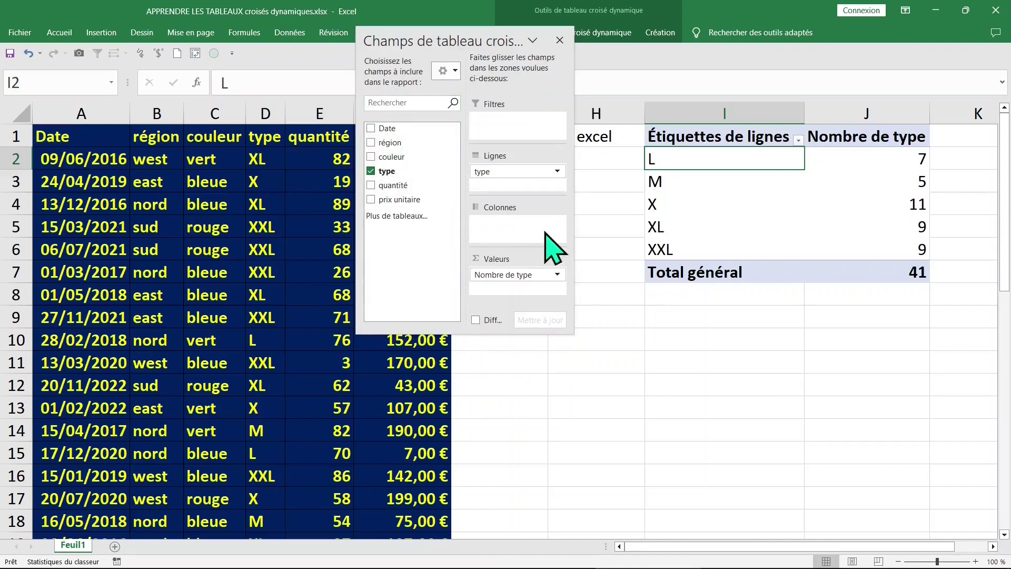
pyautogui.moveTo(574, 237); pyautogui.dragTo(647, 237)
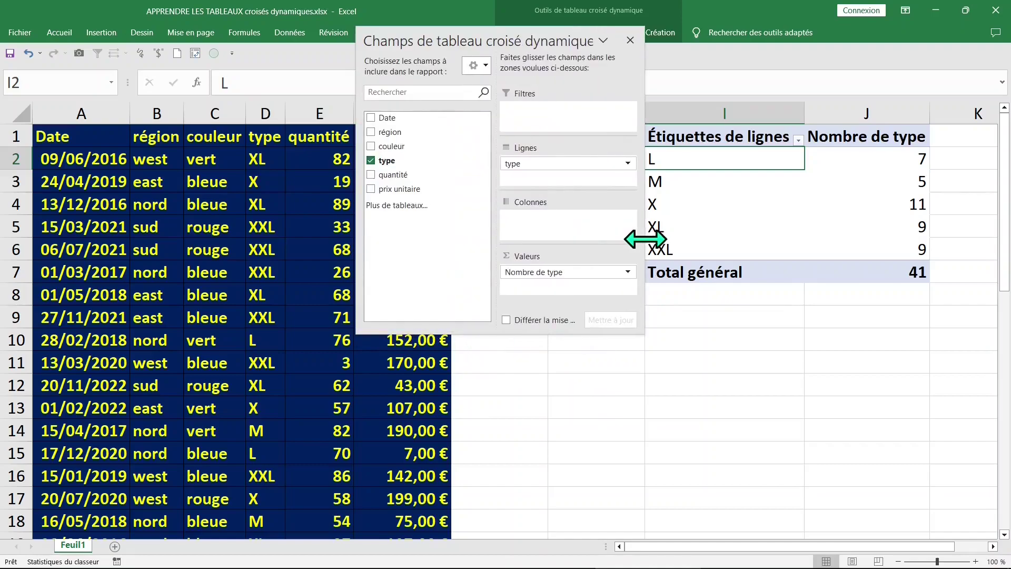
pyautogui.moveTo(492, 49); pyautogui.dragTo(298, 46)
pyautogui.moveTo(448, 176); pyautogui.dragTo(577, 174)
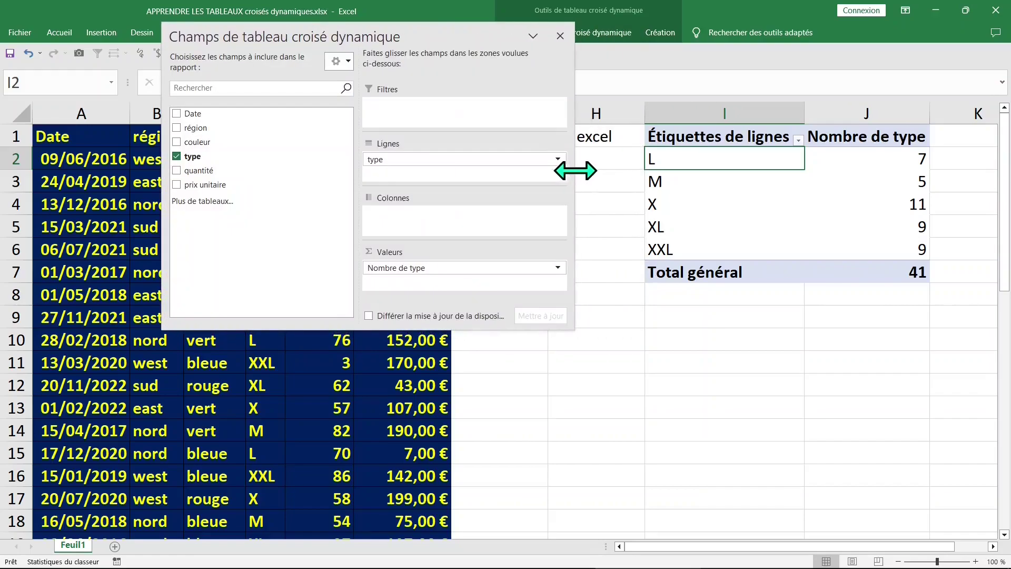
# Replace type with couleur as row labels and counted value in the pivot table, and close the field list.
pyautogui.click(176, 157)
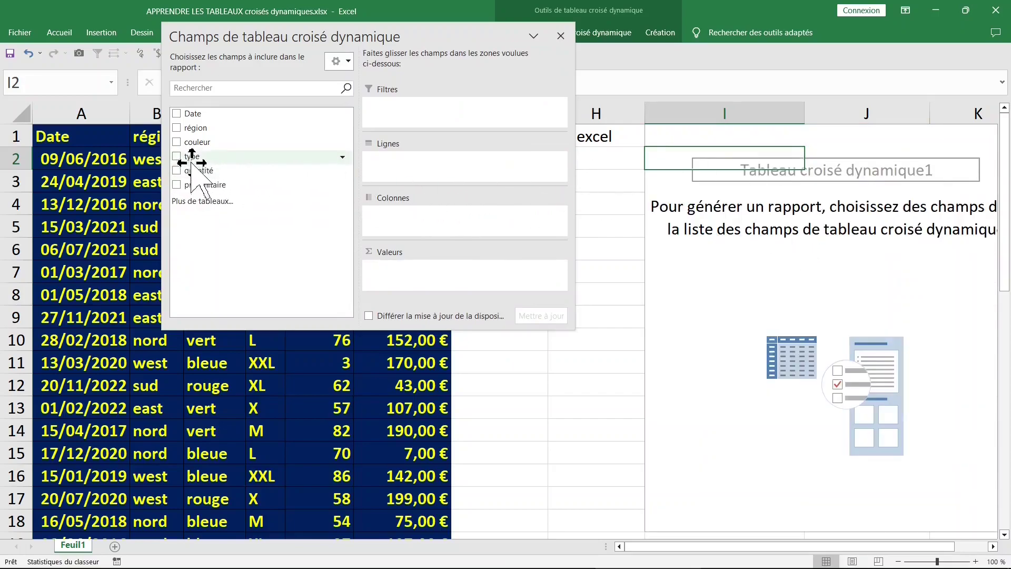
pyautogui.click(176, 142)
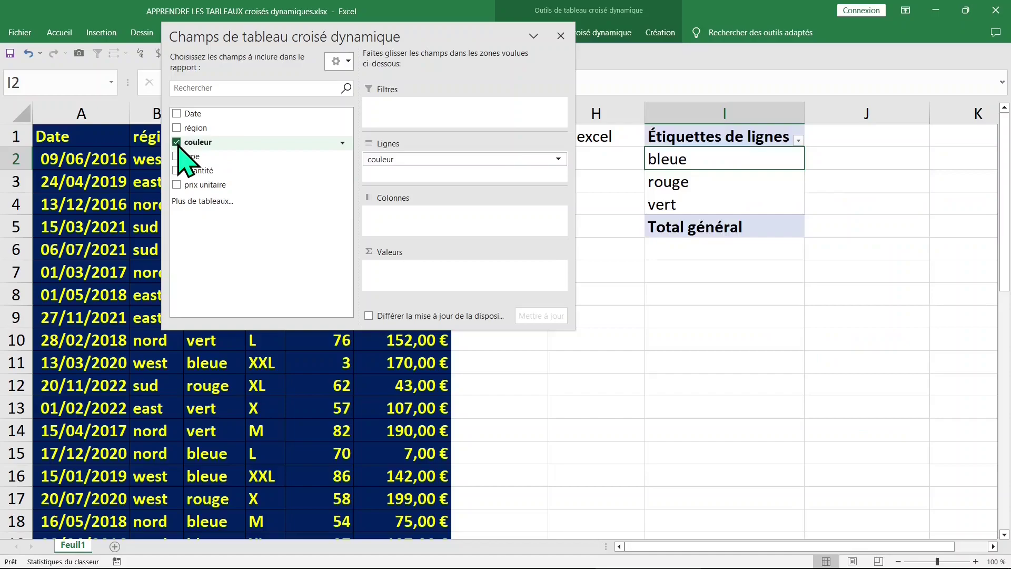
pyautogui.moveTo(242, 145); pyautogui.dragTo(426, 295)
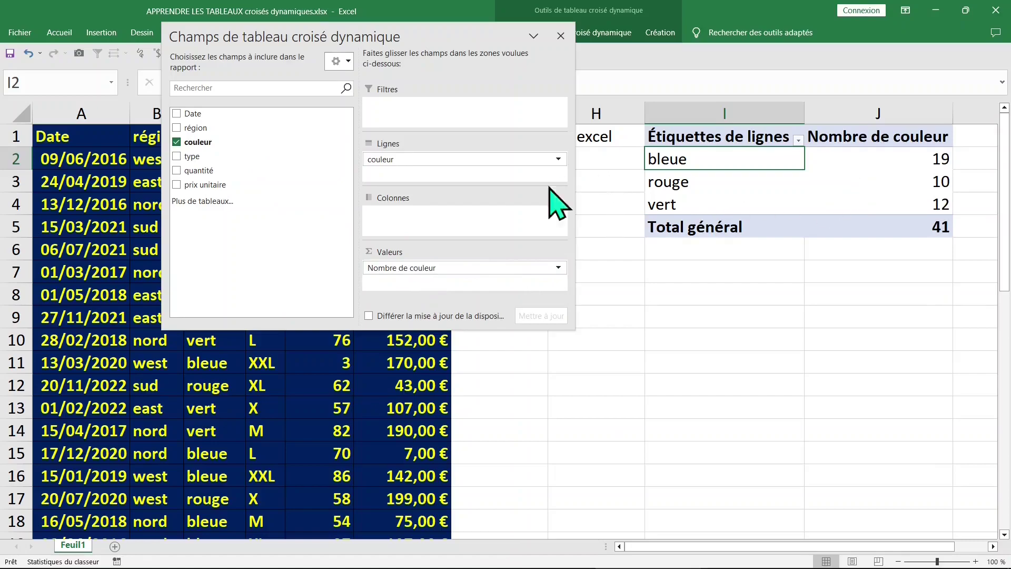
pyautogui.click(560, 36)
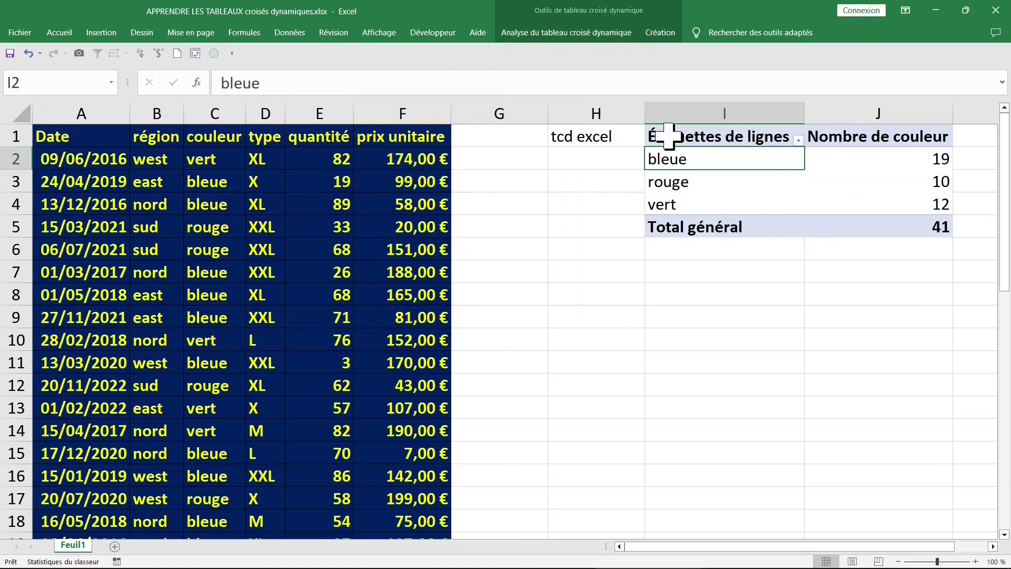
# Remove the couleur row field and the Nombre de couleur value from the pivot table.
pyautogui.rightClick(691, 160)
pyautogui.rightClick(715, 159)
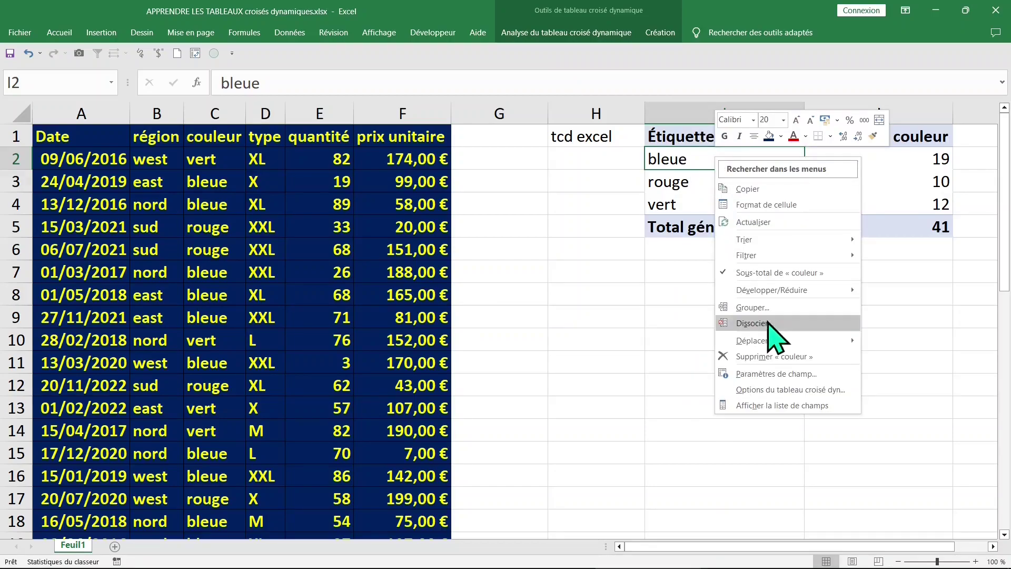
pyautogui.click(785, 358)
pyautogui.rightClick(713, 157)
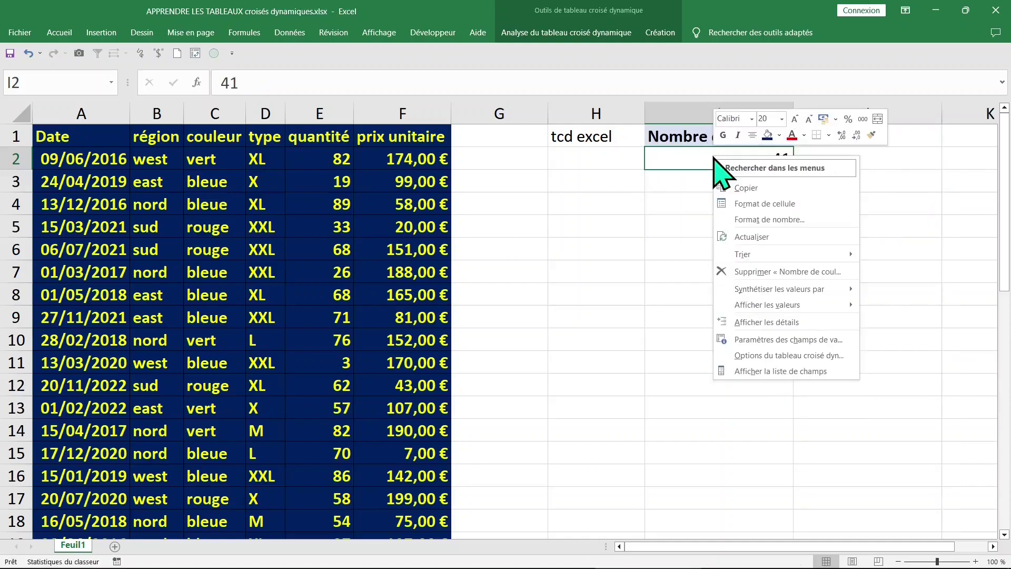
pyautogui.click(792, 274)
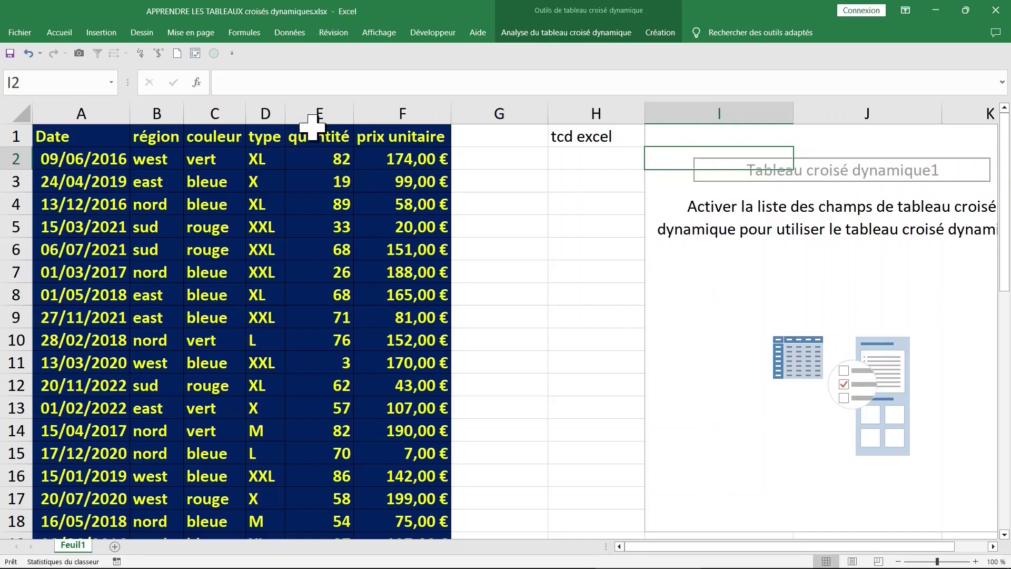
# Redisplay the field list, sum quantité as the value with type as row labels, and close the list.
pyautogui.click(562, 35)
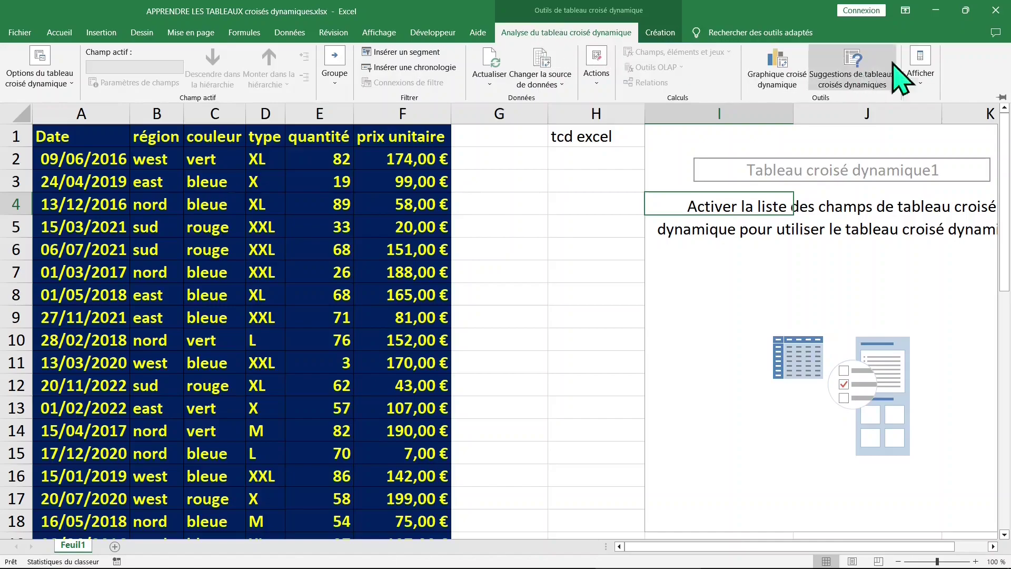
pyautogui.click(928, 78)
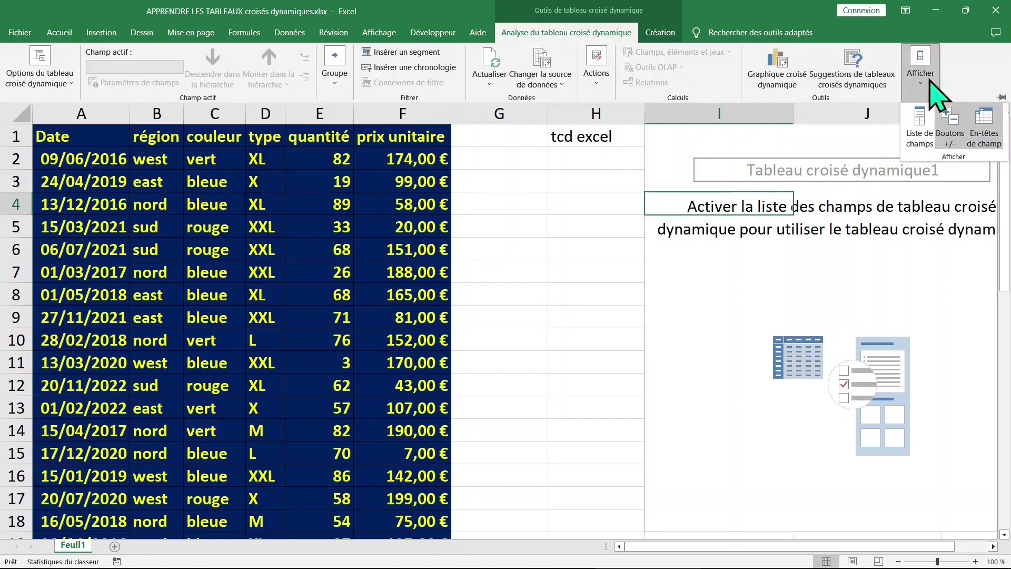
pyautogui.click(919, 134)
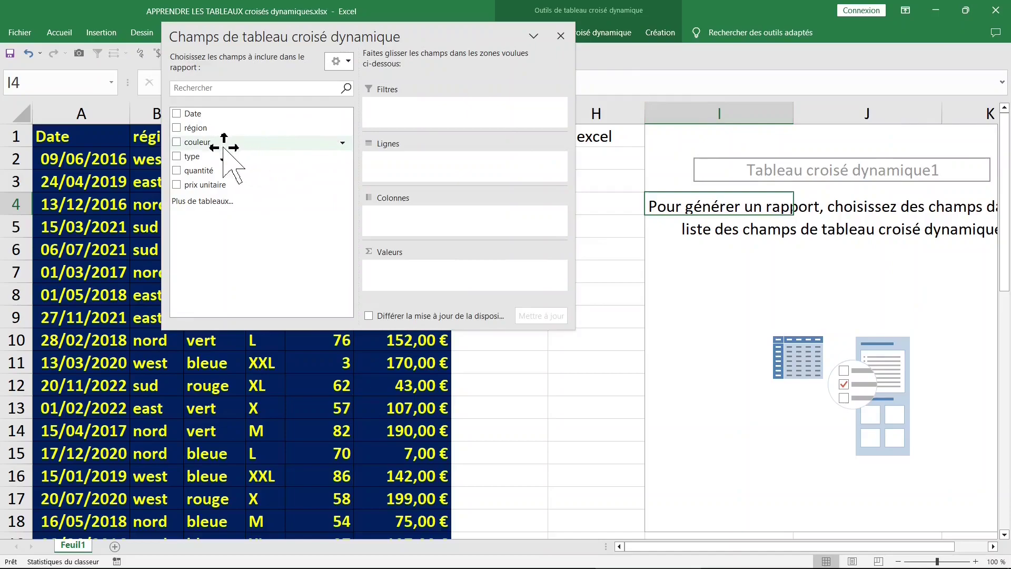
pyautogui.moveTo(222, 175); pyautogui.dragTo(436, 273)
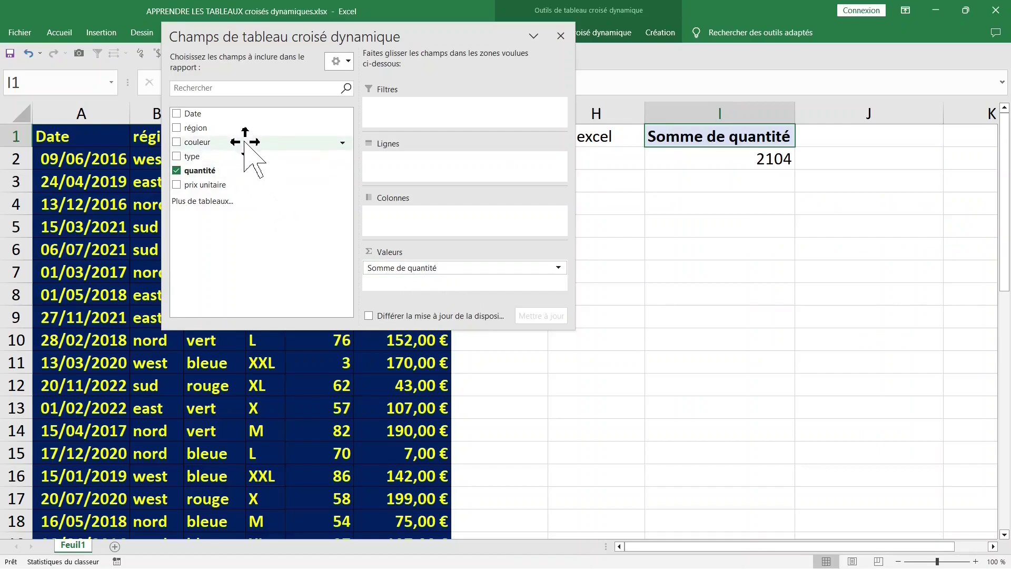
pyautogui.moveTo(211, 161); pyautogui.dragTo(400, 185)
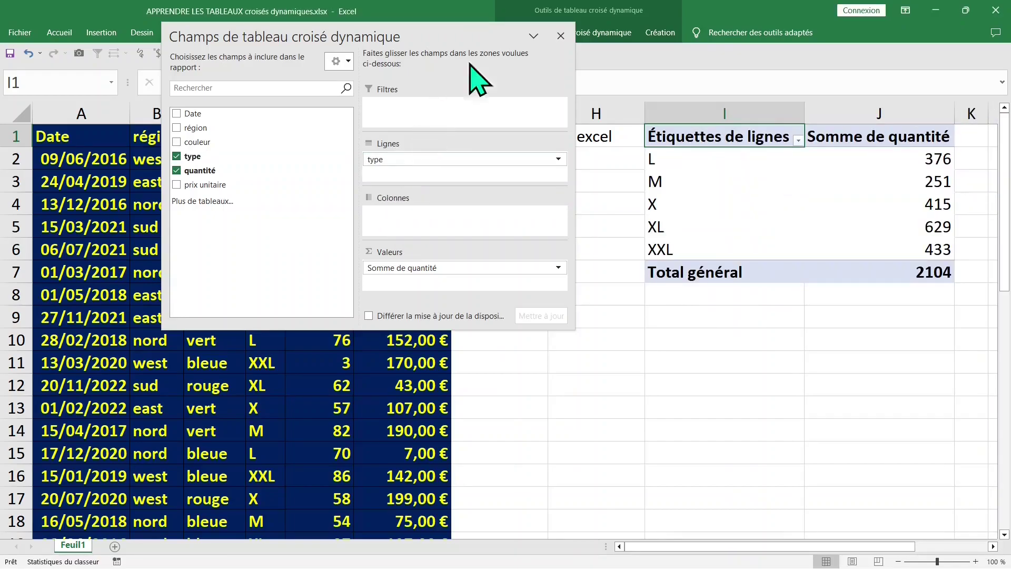
pyautogui.click(560, 36)
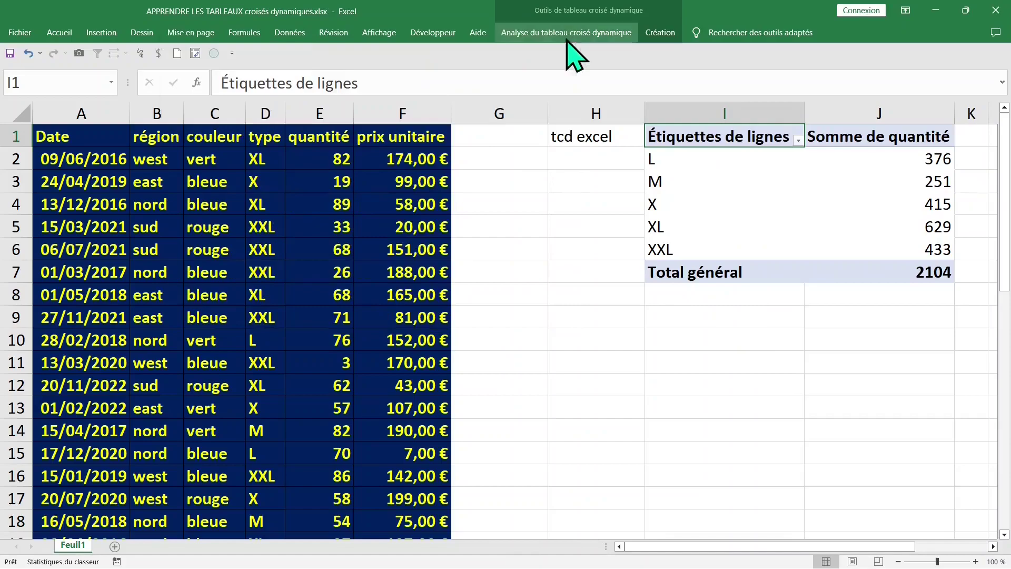
# Examine the quantity sum of each type in the pivot table and the quantité column of the source table.
pyautogui.click(890, 161)
pyautogui.click(868, 111)
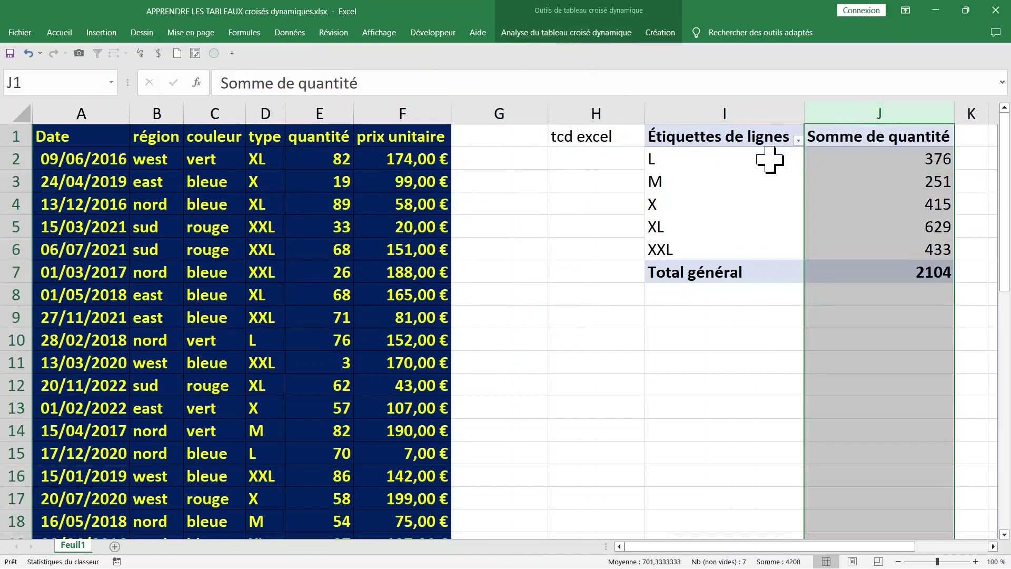
pyautogui.click(850, 159)
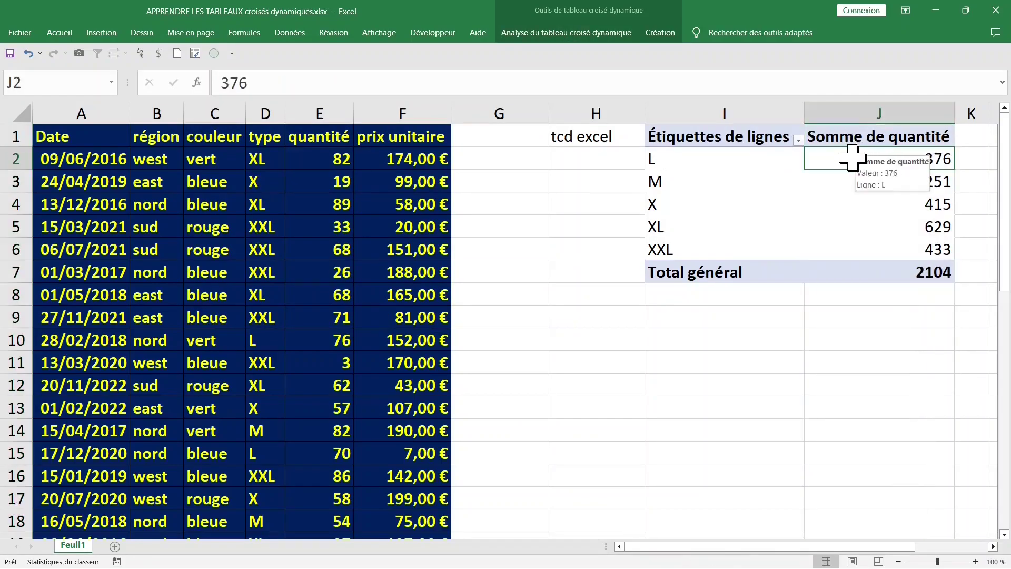
pyautogui.moveTo(850, 159); pyautogui.dragTo(853, 268)
pyautogui.click(337, 168)
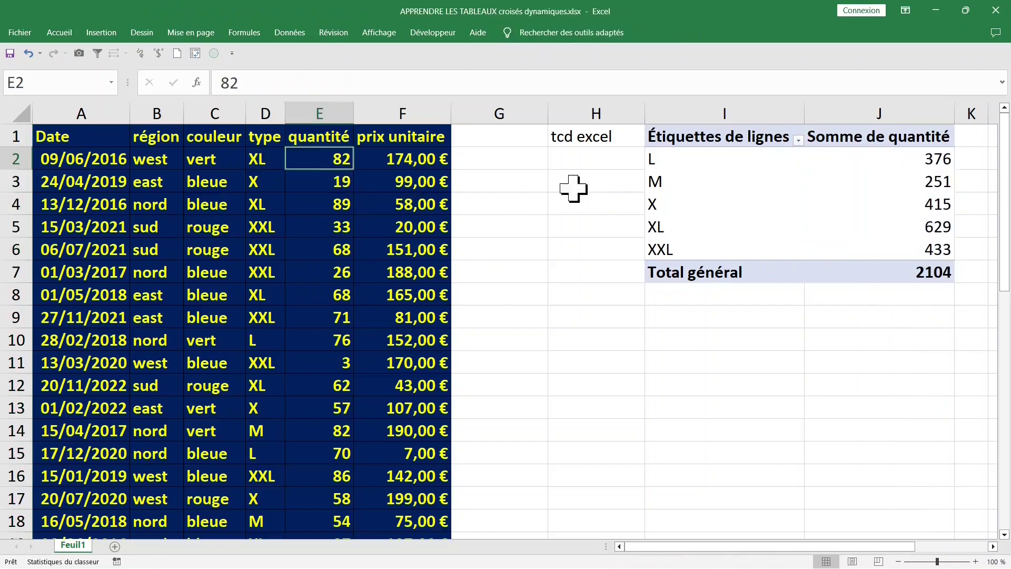
# Summarise the quantité values of the pivot table by maximum (Max.).
pyautogui.click(735, 167)
pyautogui.click(857, 161)
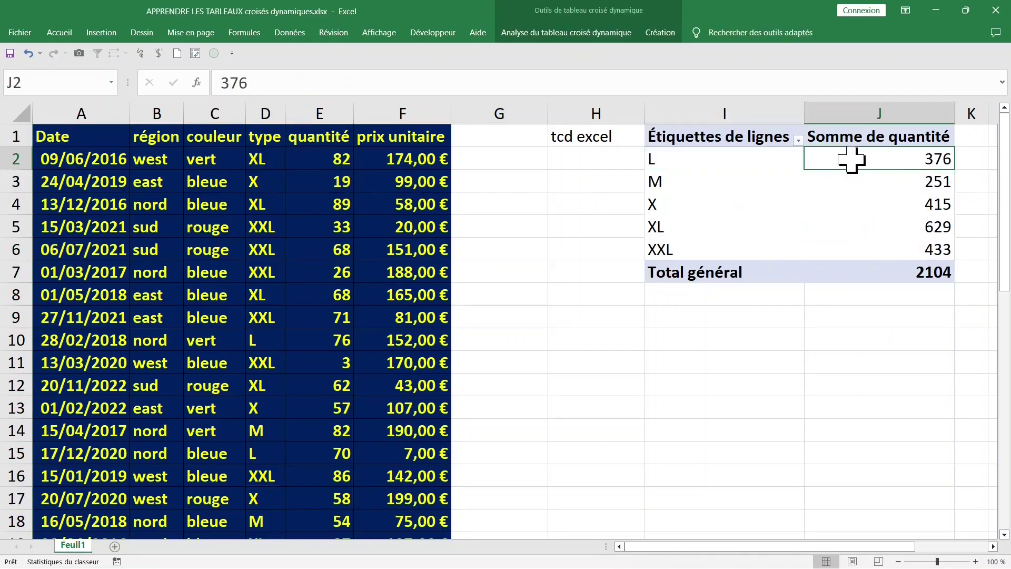
pyautogui.rightClick(853, 161)
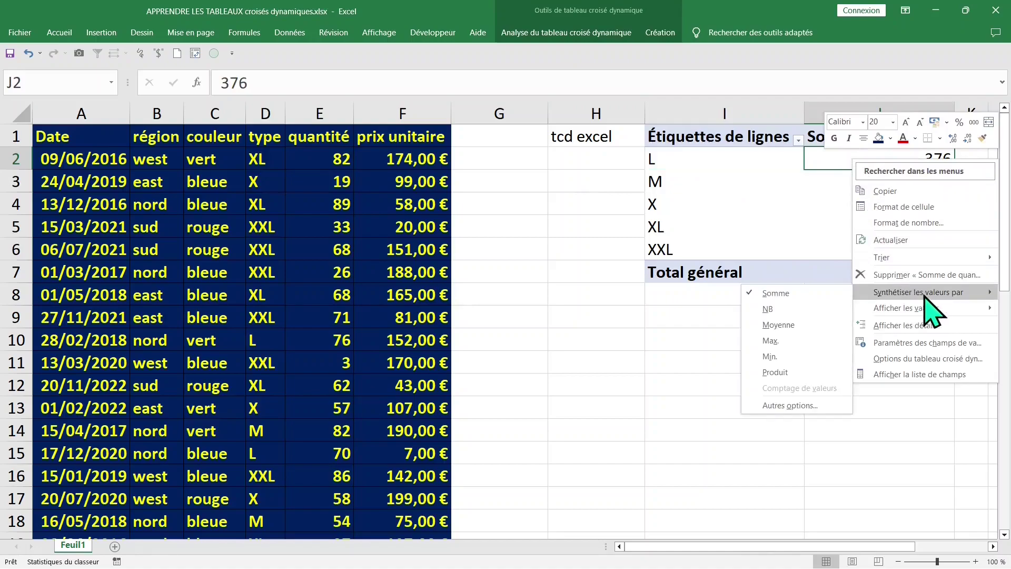
pyautogui.click(772, 340)
pyautogui.rightClick(826, 158)
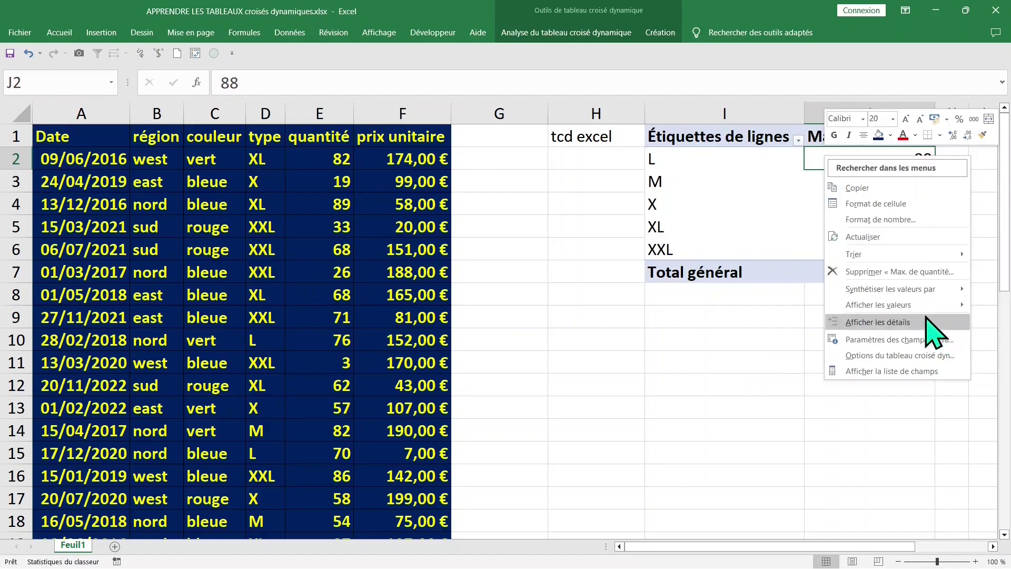
pyautogui.moveTo(895, 293)
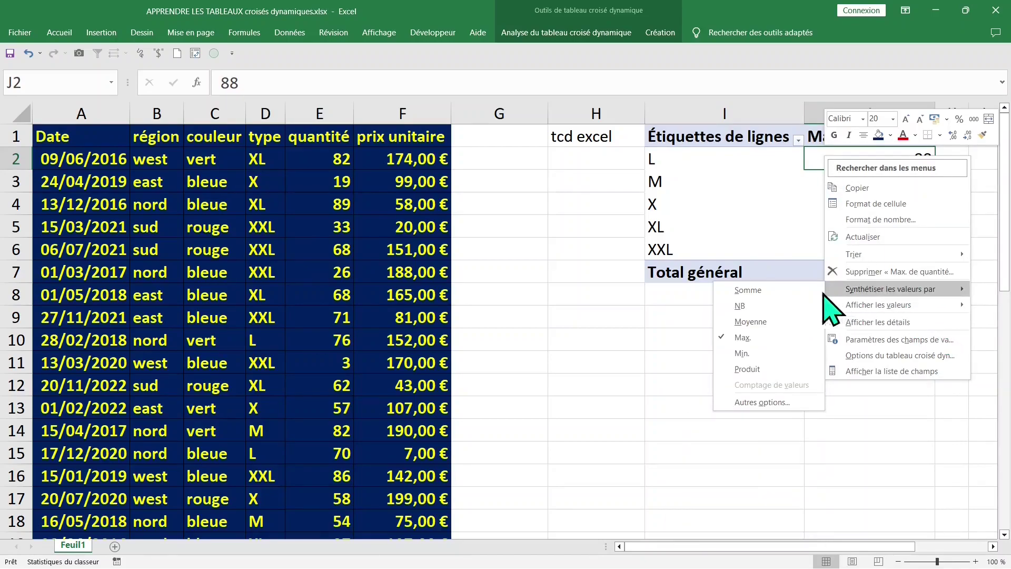
pyautogui.click(751, 339)
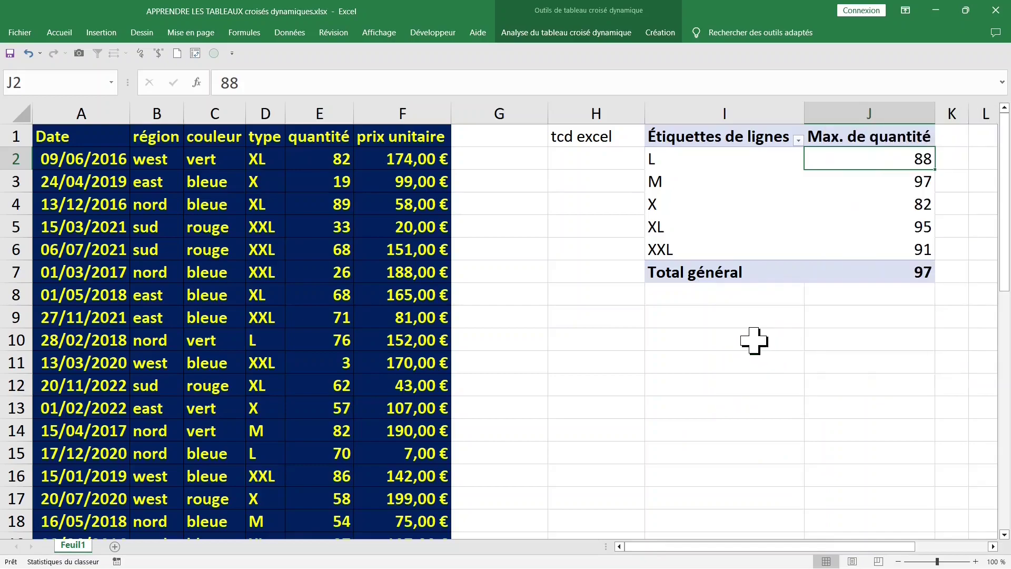
# Change the summary of the pivot table's quantité values to minimum (Min.).
pyautogui.rightClick(821, 161)
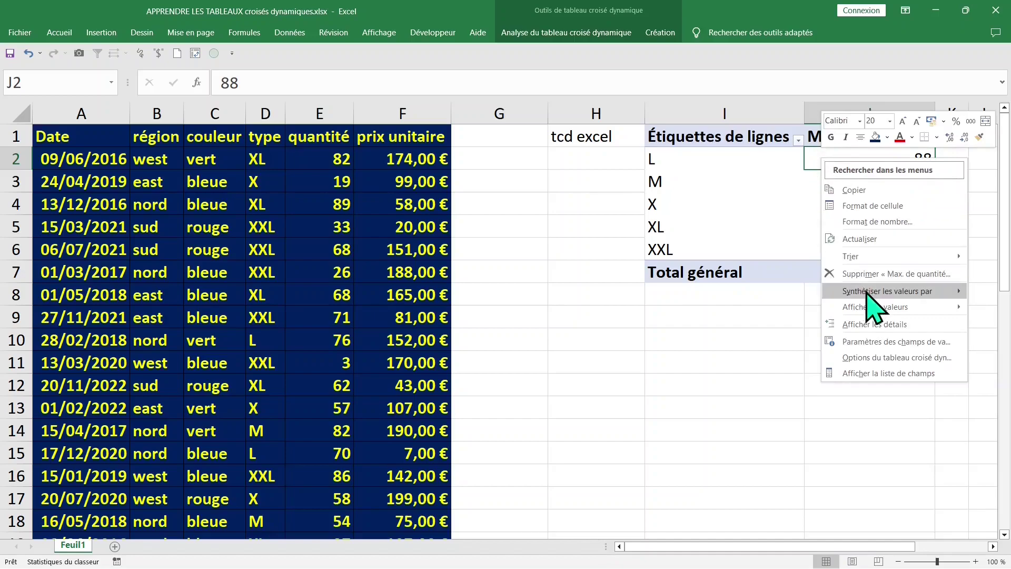
pyautogui.moveTo(874, 296)
pyautogui.click(756, 355)
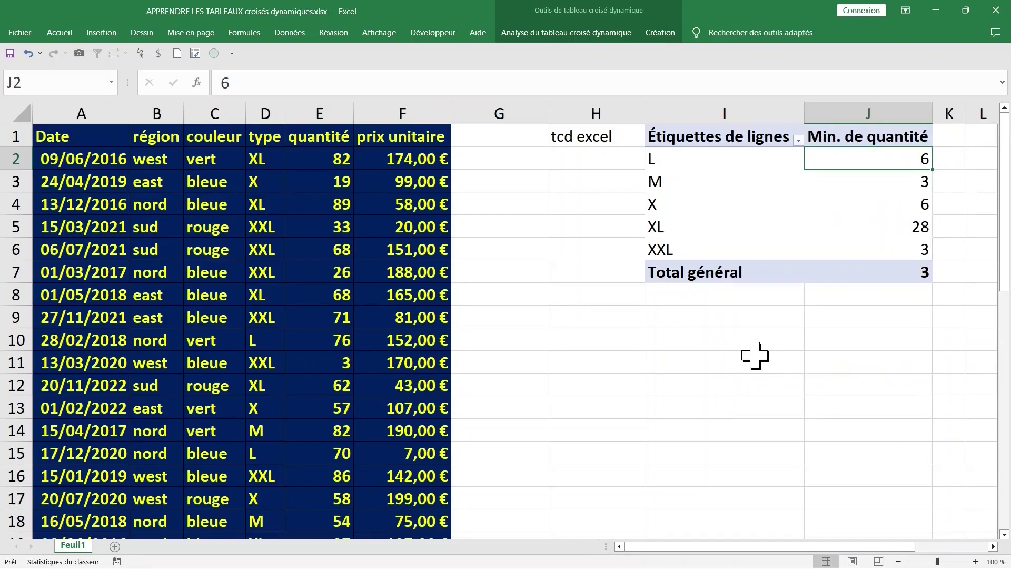
pyautogui.click(729, 212)
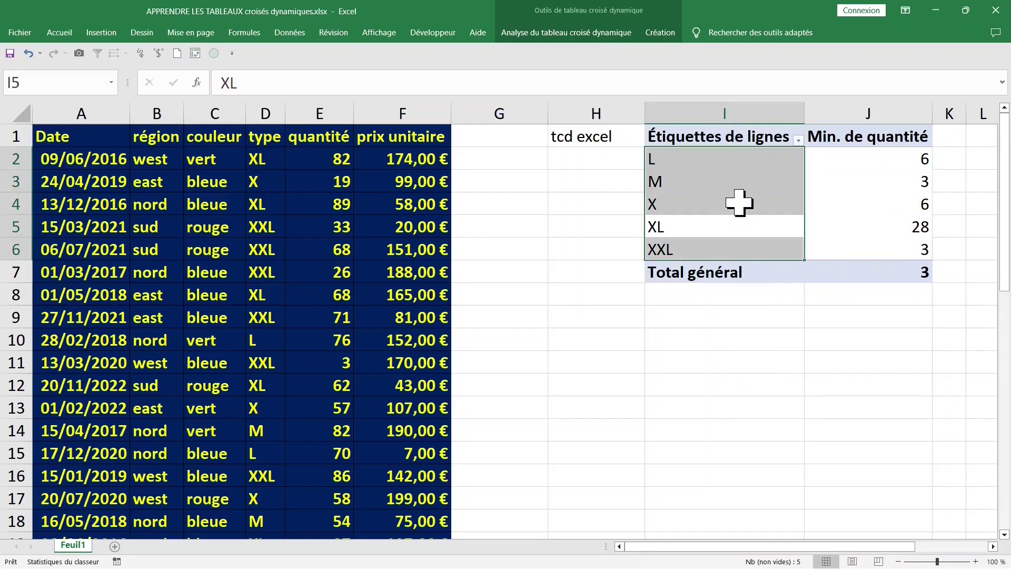
pyautogui.click(700, 159)
# Set the calculation type of the quantité value field to Moyenne in its value field settings.
pyautogui.click(858, 138)
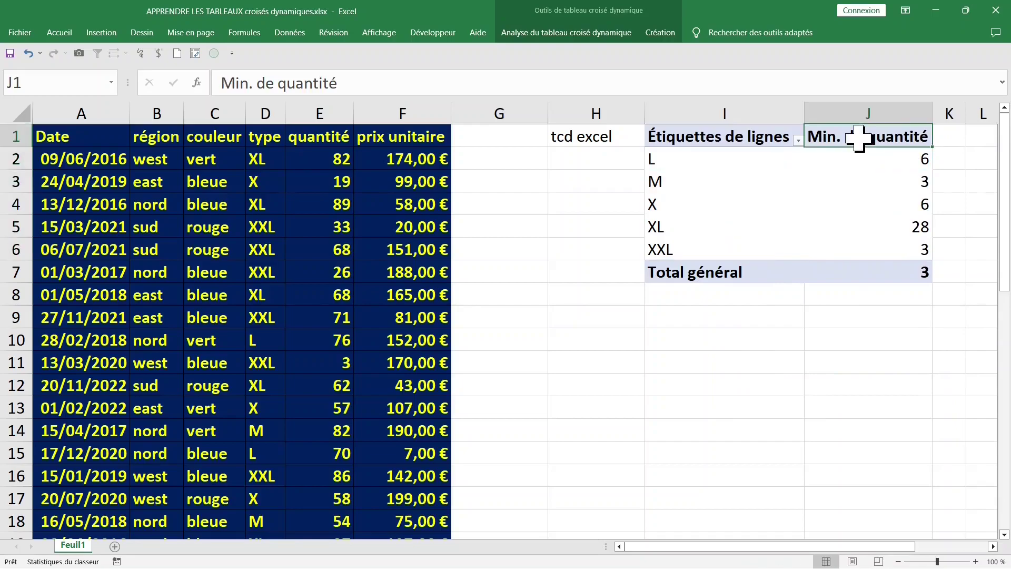
pyautogui.doubleClick(858, 138)
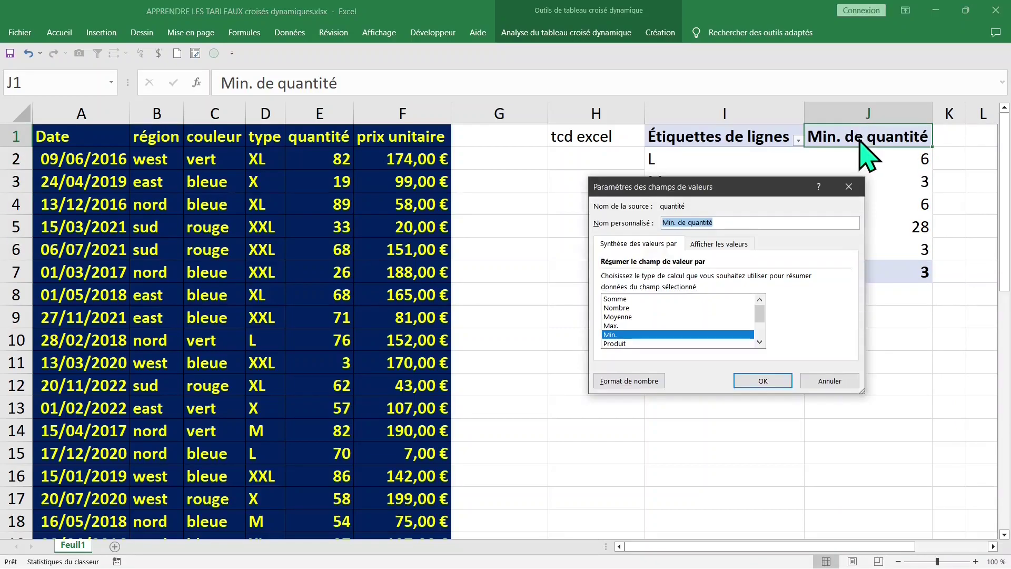
pyautogui.click(658, 326)
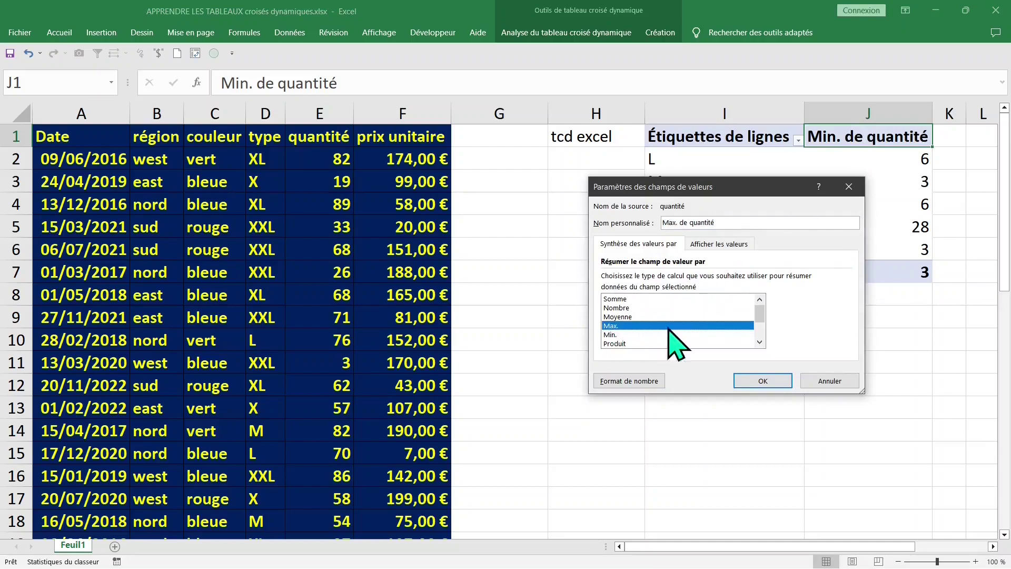
pyautogui.click(618, 317)
pyautogui.click(761, 380)
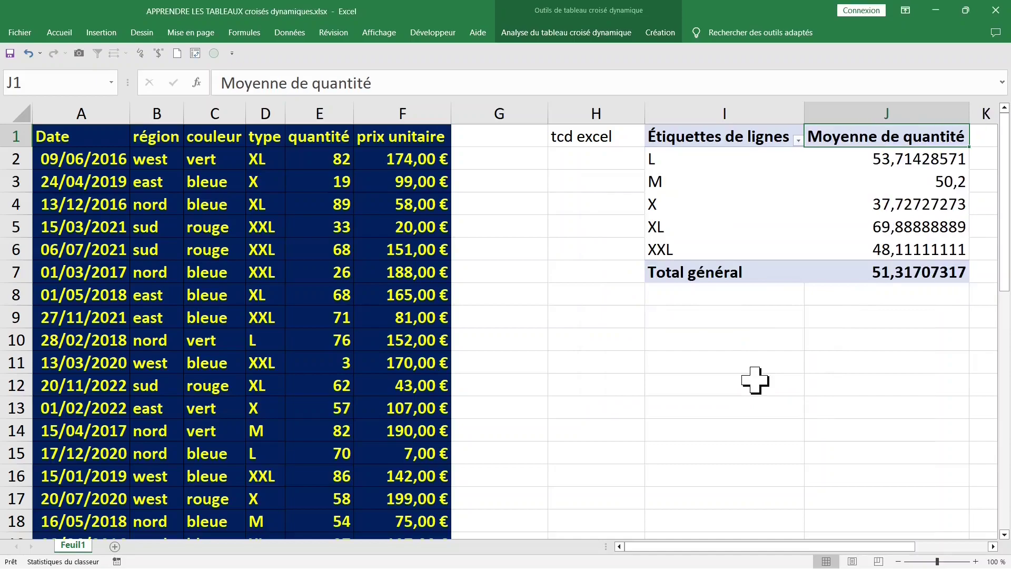
# Format the quantité value field as Nombre with 0 decimals and the thousands separator.
pyautogui.moveTo(890, 162); pyautogui.dragTo(893, 240)
pyautogui.click(841, 154)
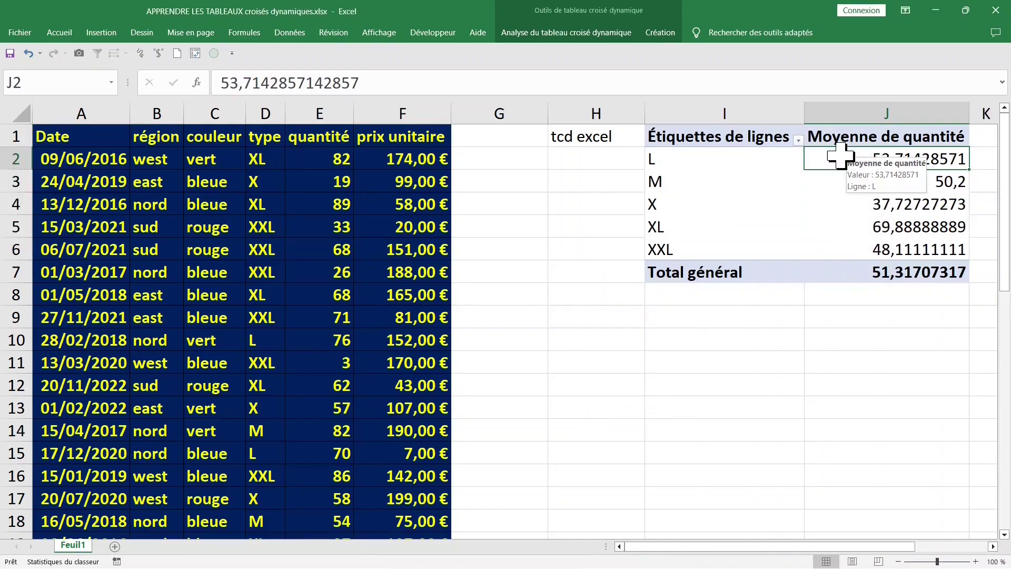
pyautogui.rightClick(842, 156)
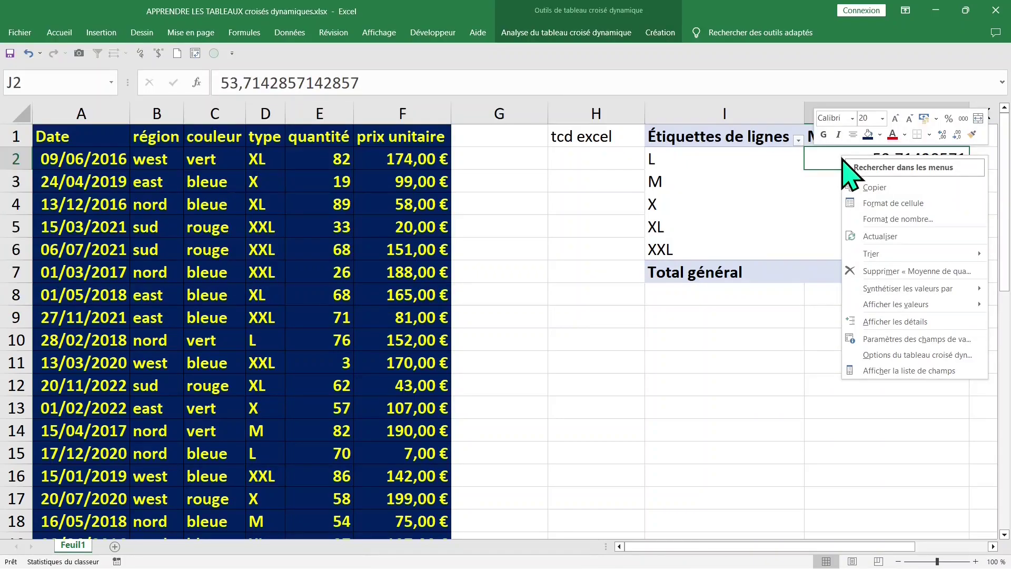
pyautogui.click(923, 220)
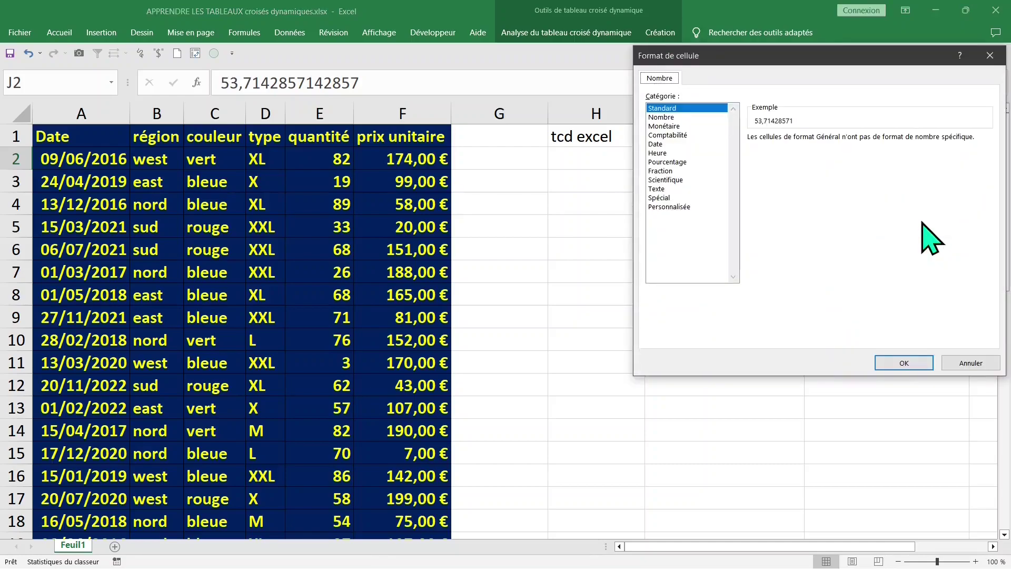
pyautogui.click(662, 117)
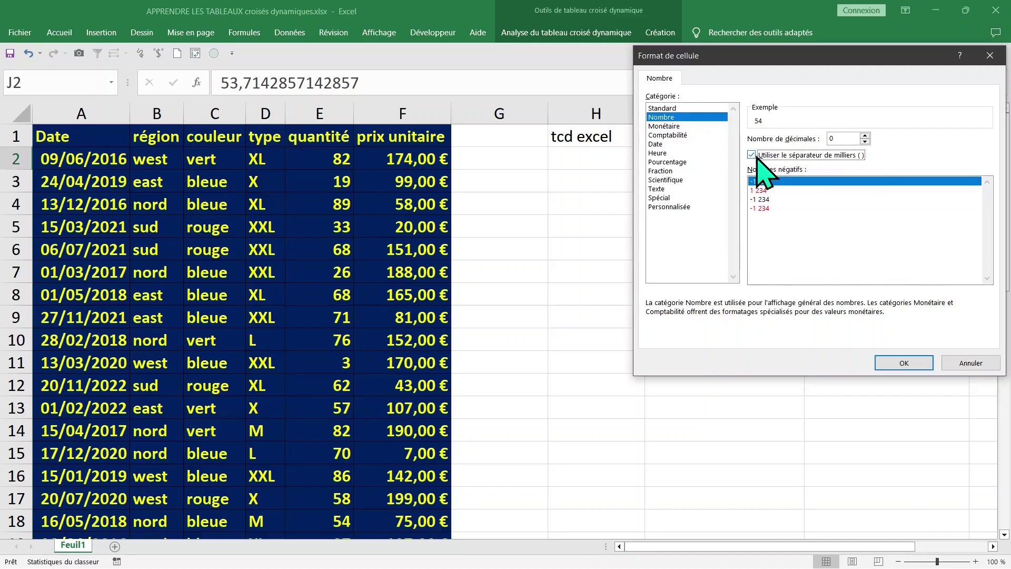
pyautogui.click(911, 364)
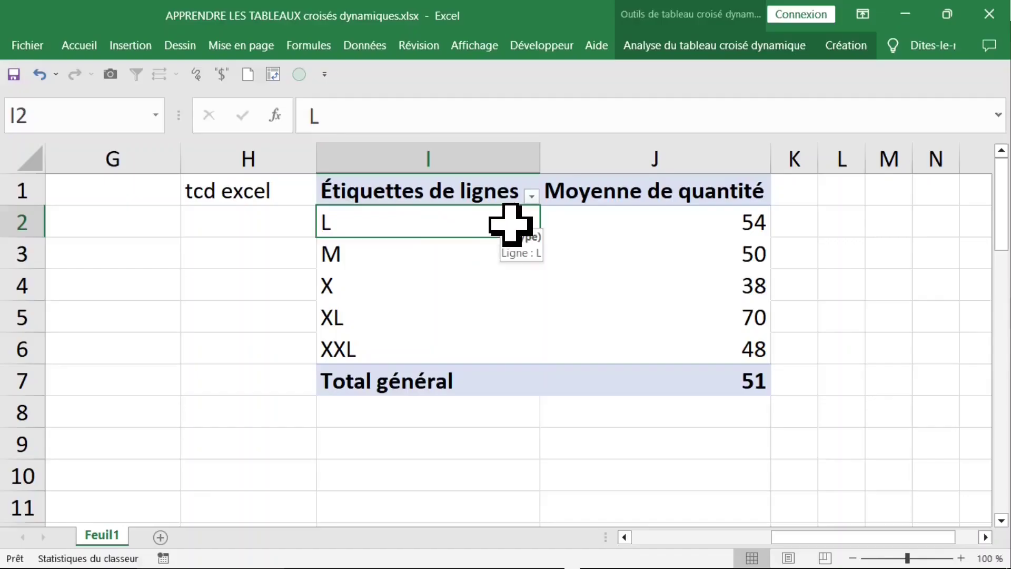
# Change the quantité value field's calculation from Moyenne to Max. in the value field settings.
pyautogui.click(601, 219)
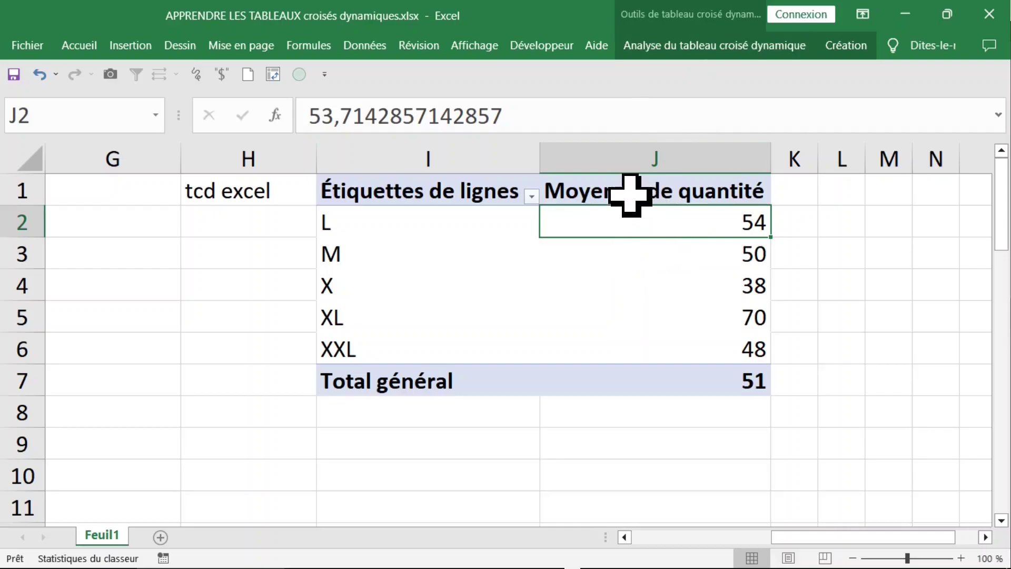
pyautogui.click(630, 194)
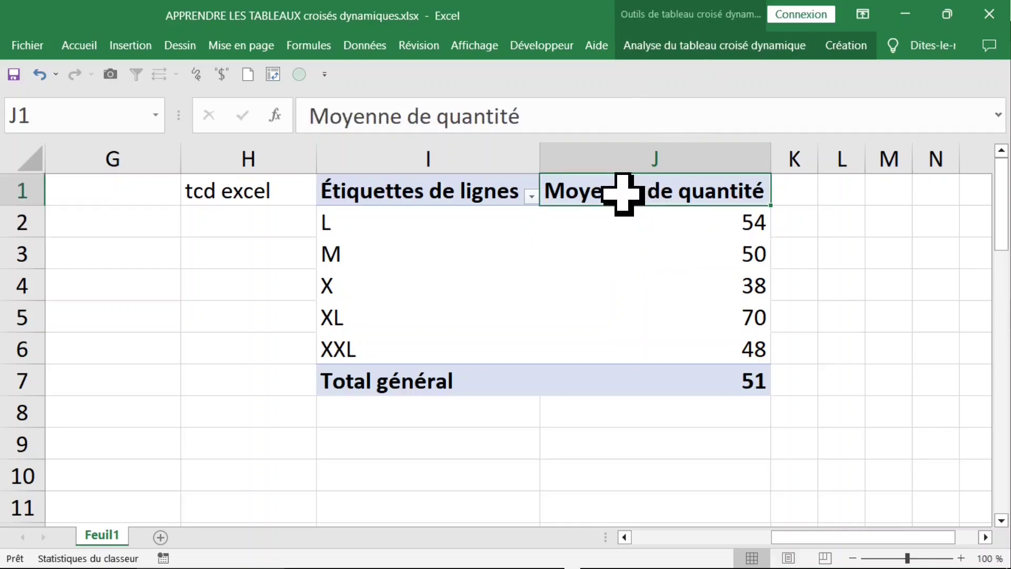
pyautogui.doubleClick(623, 194)
pyautogui.moveTo(705, 258); pyautogui.dragTo(214, 68)
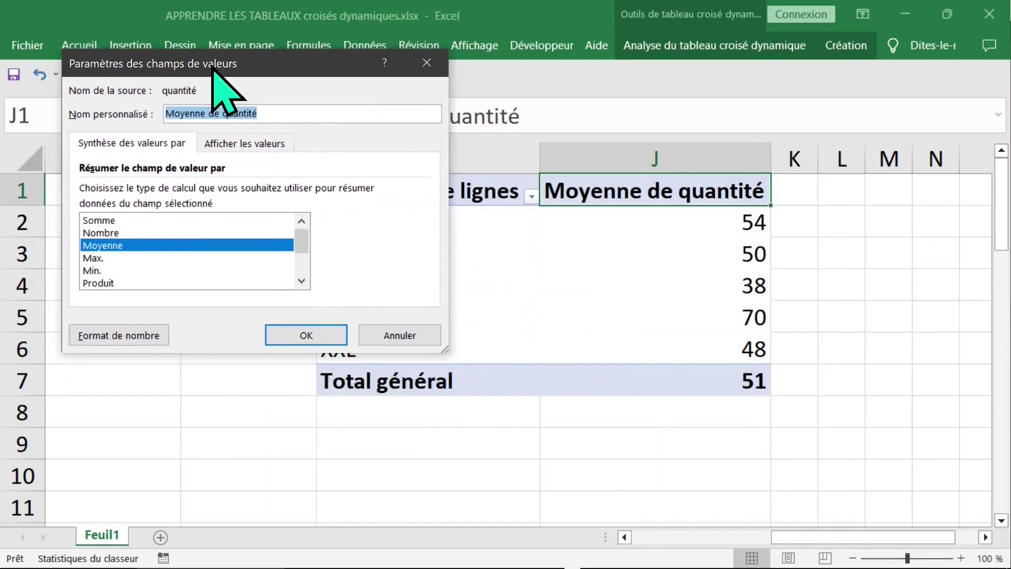
pyautogui.click(96, 259)
pyautogui.click(319, 337)
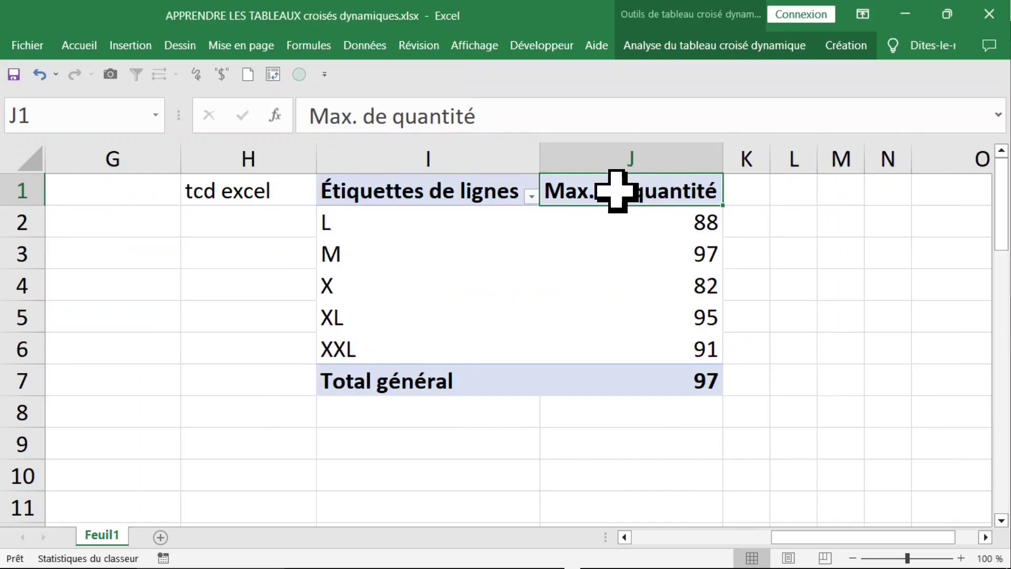
# Redisplay the field list, add quantité to the values three more times, the last one ahead of the maximum, and close the list.
pyautogui.click(679, 46)
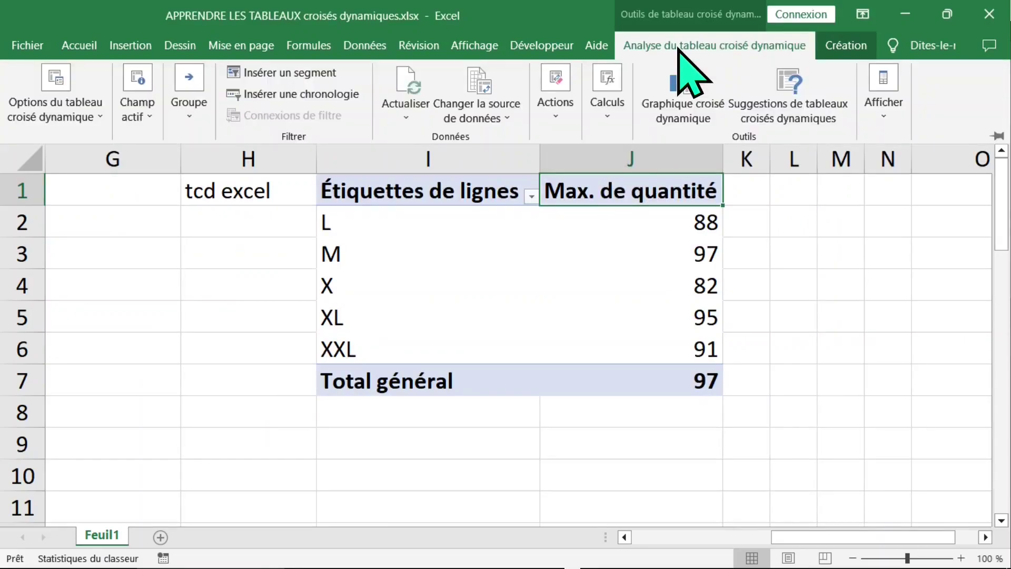
pyautogui.click(886, 119)
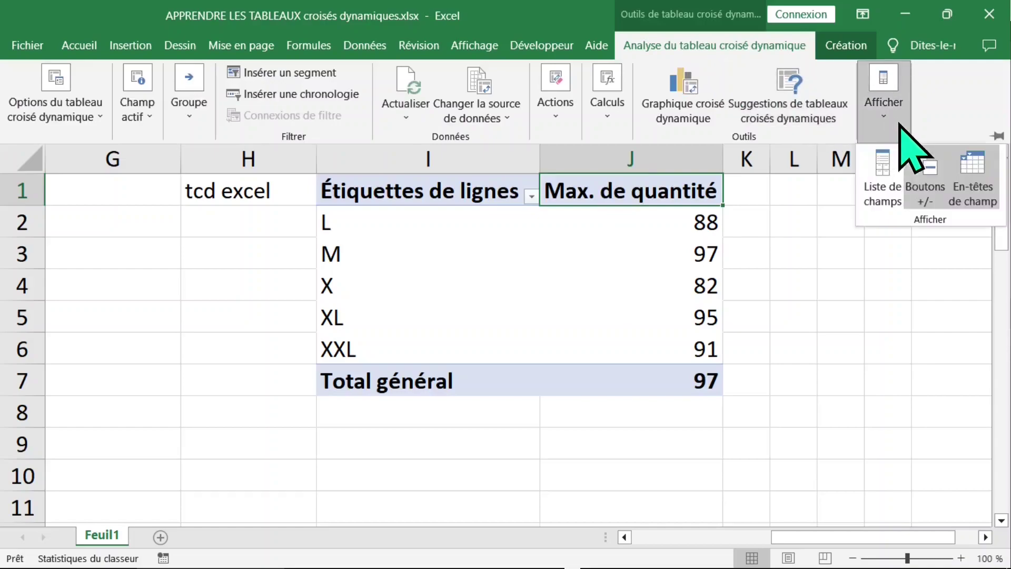
pyautogui.click(889, 191)
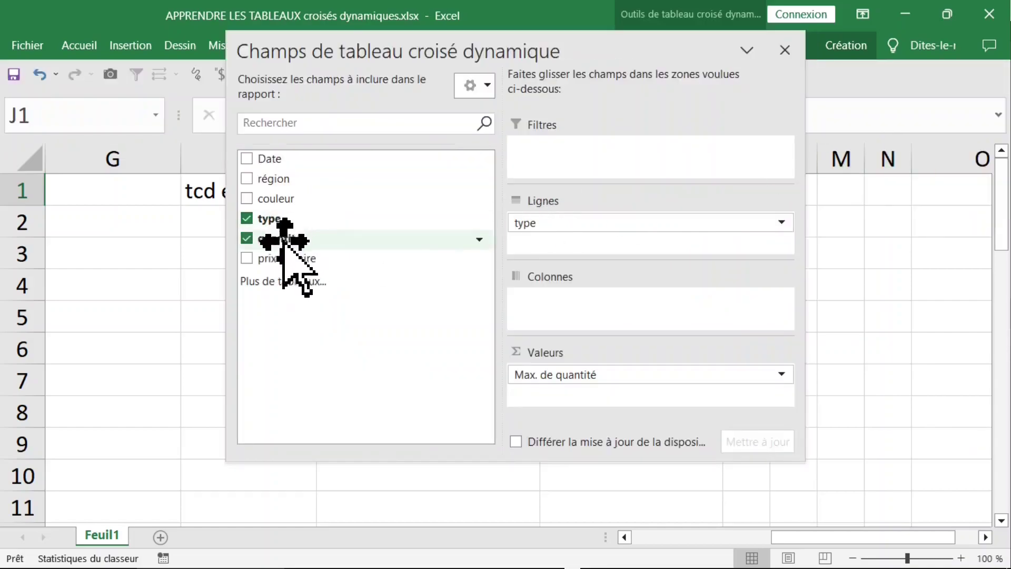
pyautogui.moveTo(290, 240); pyautogui.dragTo(593, 400)
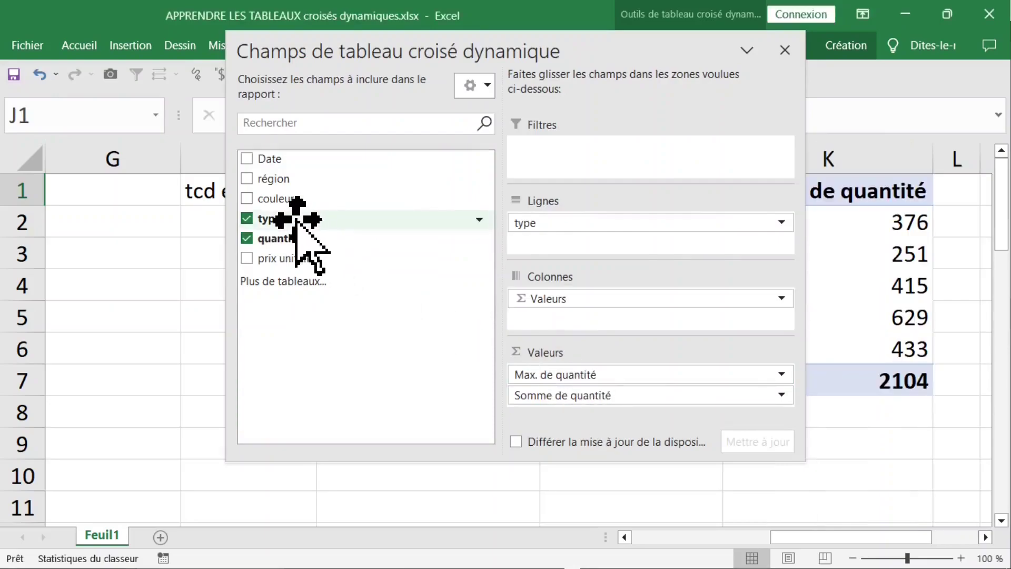
pyautogui.moveTo(299, 238); pyautogui.dragTo(586, 402)
pyautogui.moveTo(294, 238); pyautogui.dragTo(563, 387)
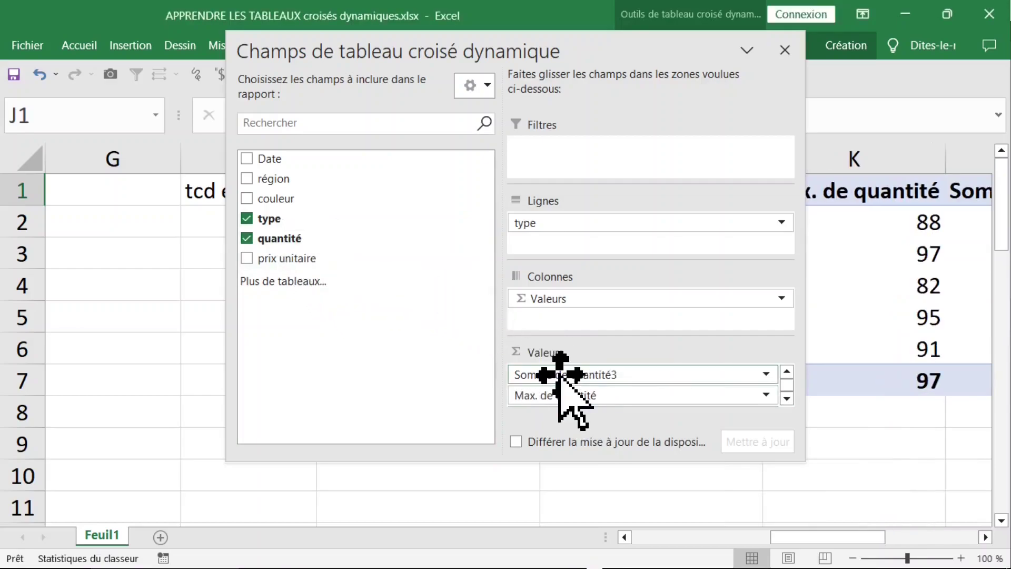
pyautogui.click(785, 50)
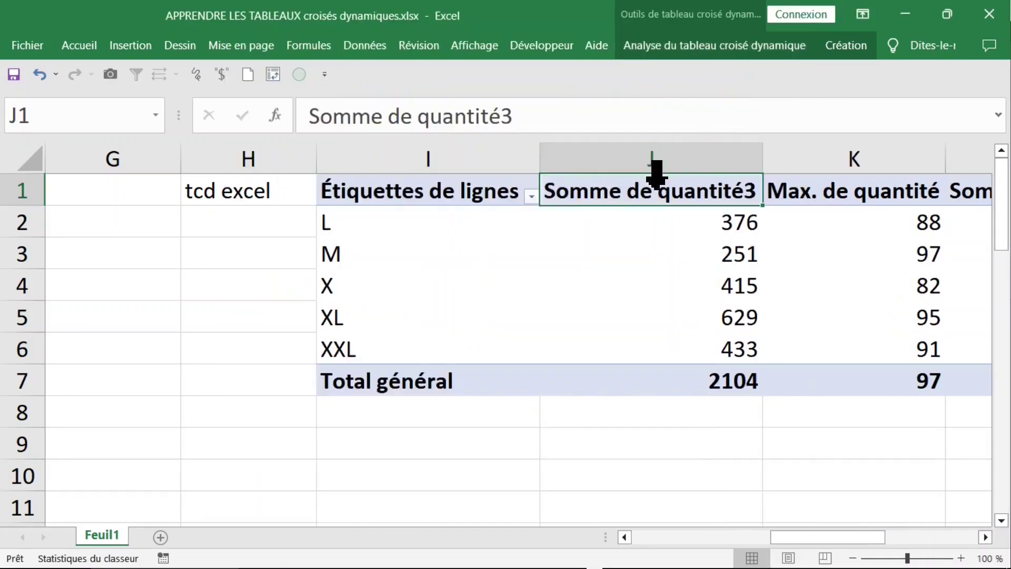
# Switch the pivot table's report layout to tabular form and collapse the ribbon.
pyautogui.click(598, 261)
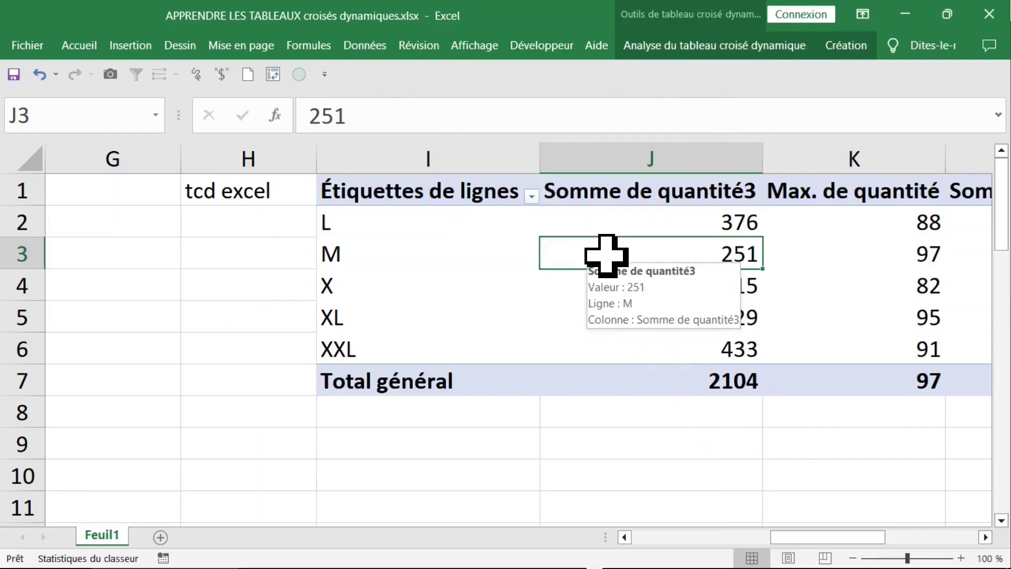
pyautogui.click(845, 45)
pyautogui.click(174, 112)
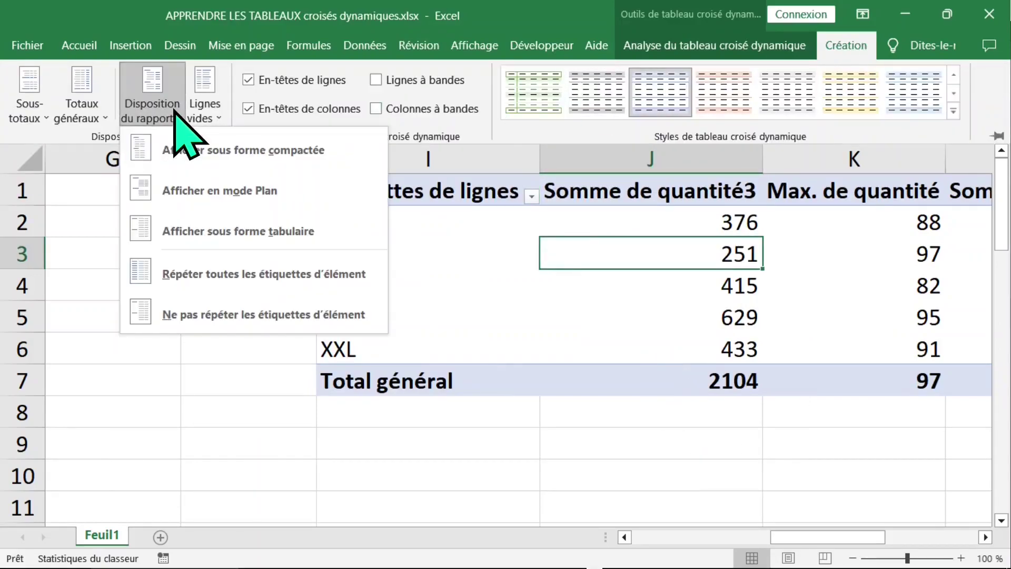
pyautogui.click(207, 227)
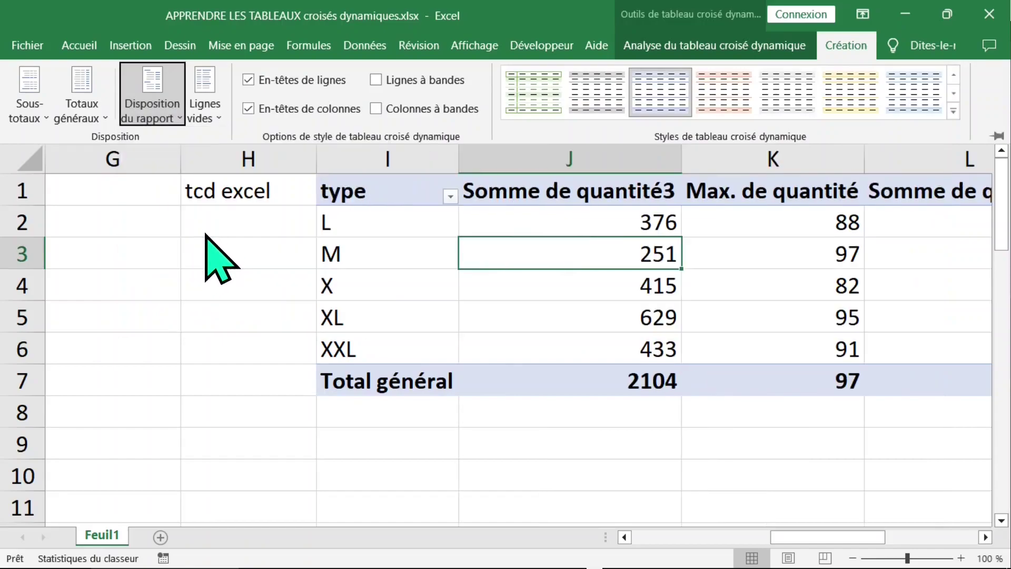
pyautogui.hotkey('ctrl', 'F1')
# Set the calculation of the first quantité value column, Somme de quantité3, to Moyenne.
pyautogui.click(488, 325)
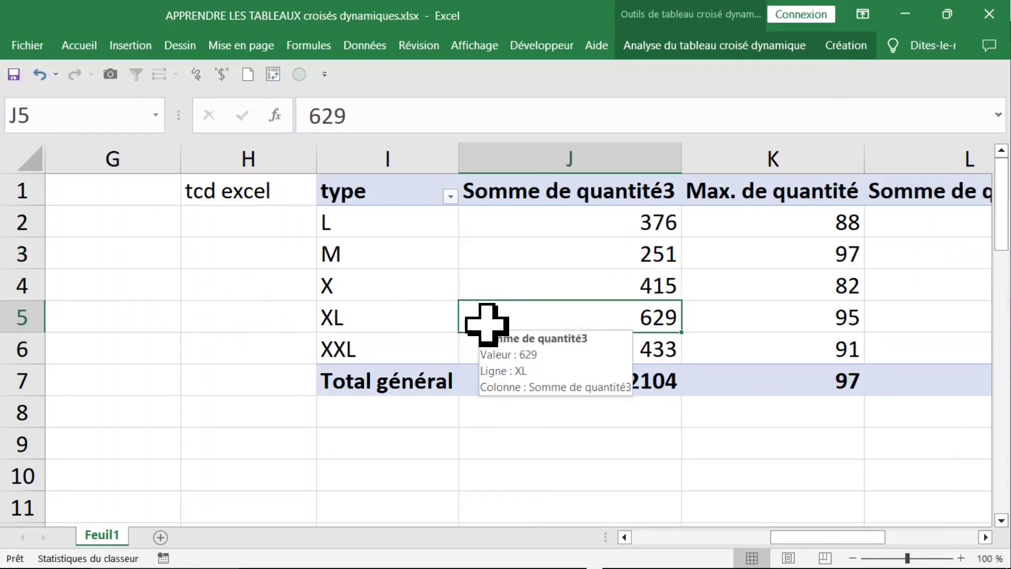
pyautogui.scroll(-1, 488, 325)
pyautogui.moveTo(869, 538); pyautogui.dragTo(925, 542)
pyautogui.click(776, 185)
pyautogui.click(274, 184)
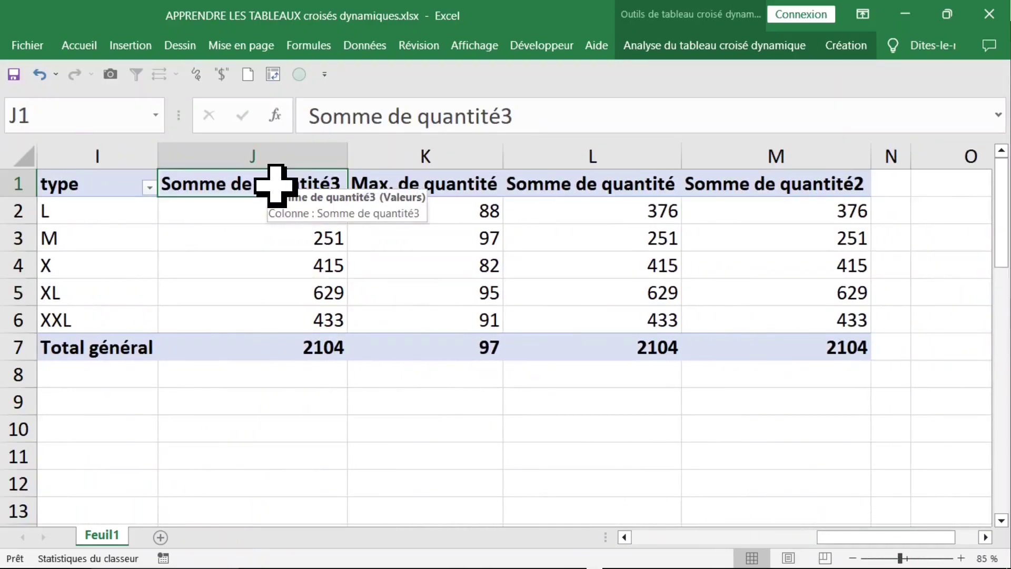
pyautogui.doubleClick(255, 184)
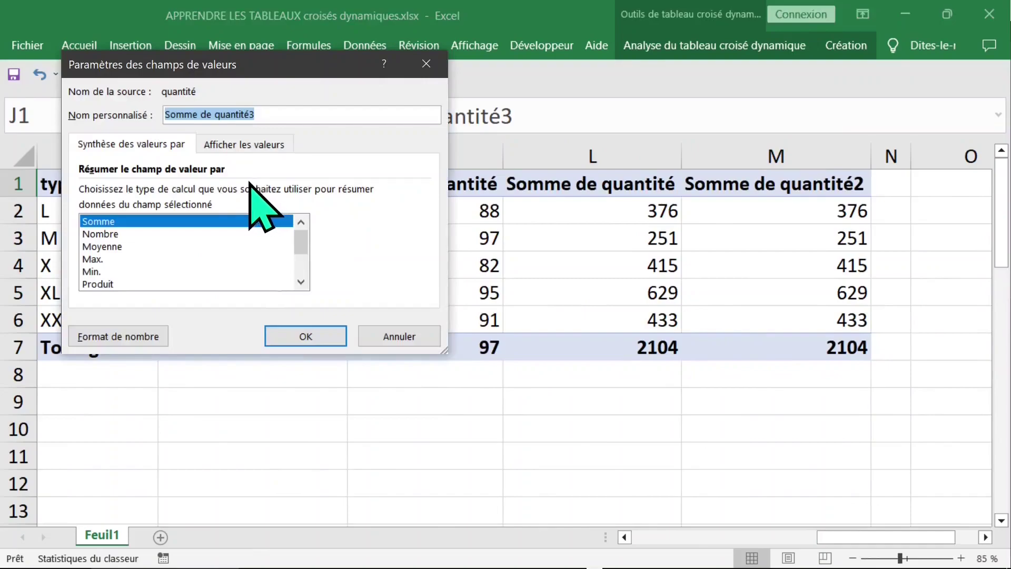
pyautogui.click(114, 249)
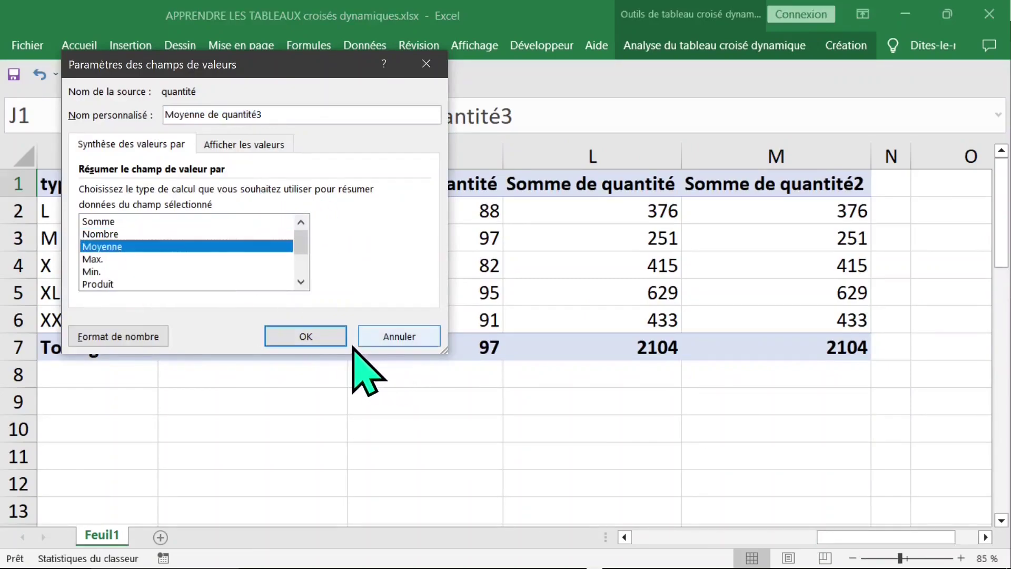
pyautogui.click(305, 338)
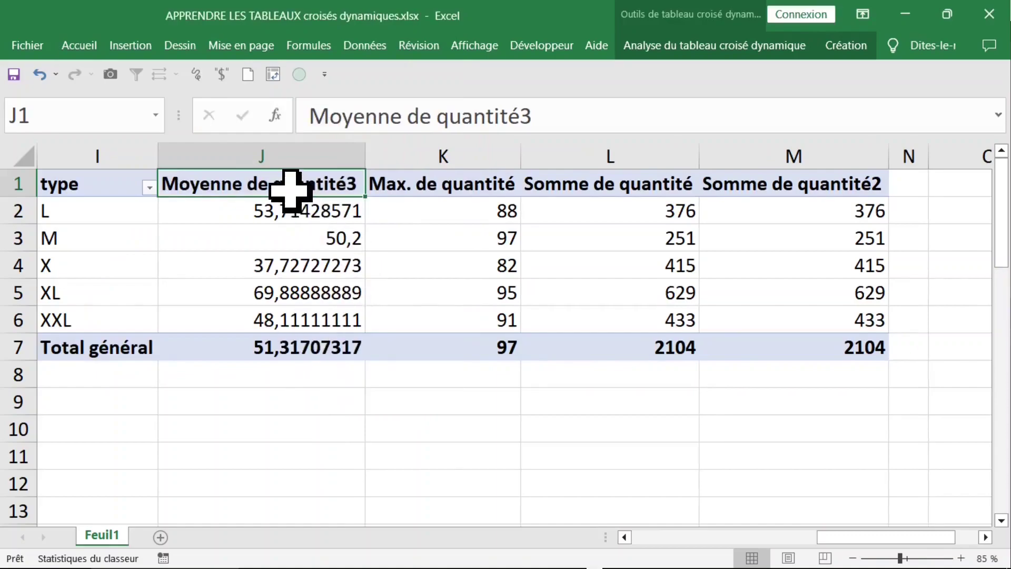
# Set the calculation of the Somme de quantité value column to Min.
pyautogui.click(398, 185)
pyautogui.click(582, 188)
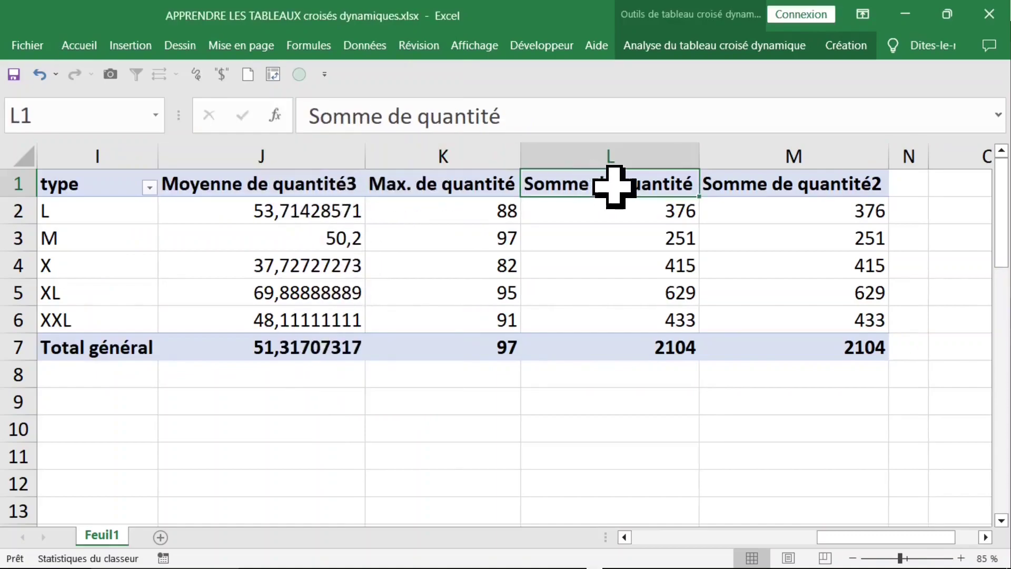
pyautogui.doubleClick(584, 187)
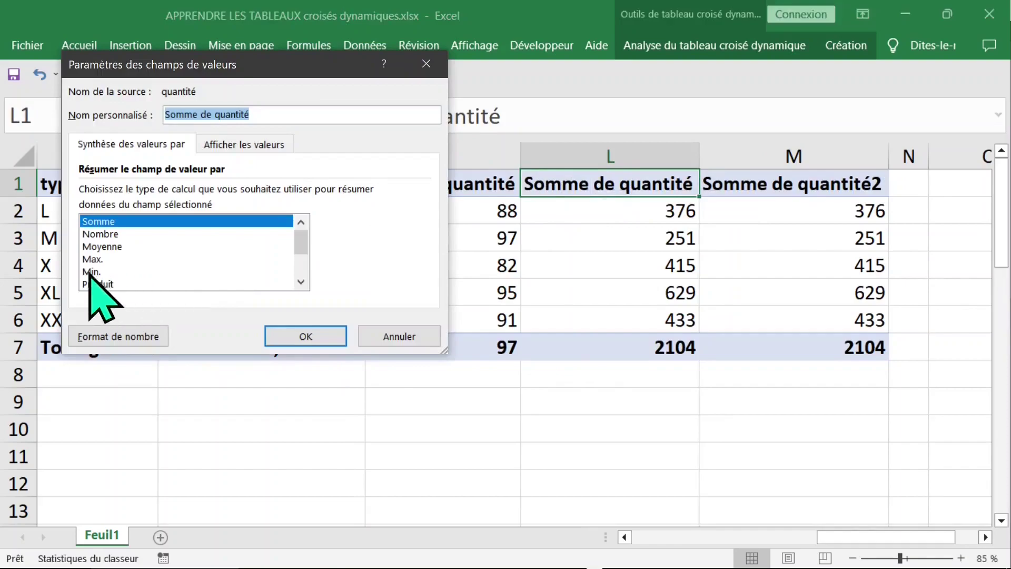
pyautogui.click(88, 271)
pyautogui.click(298, 336)
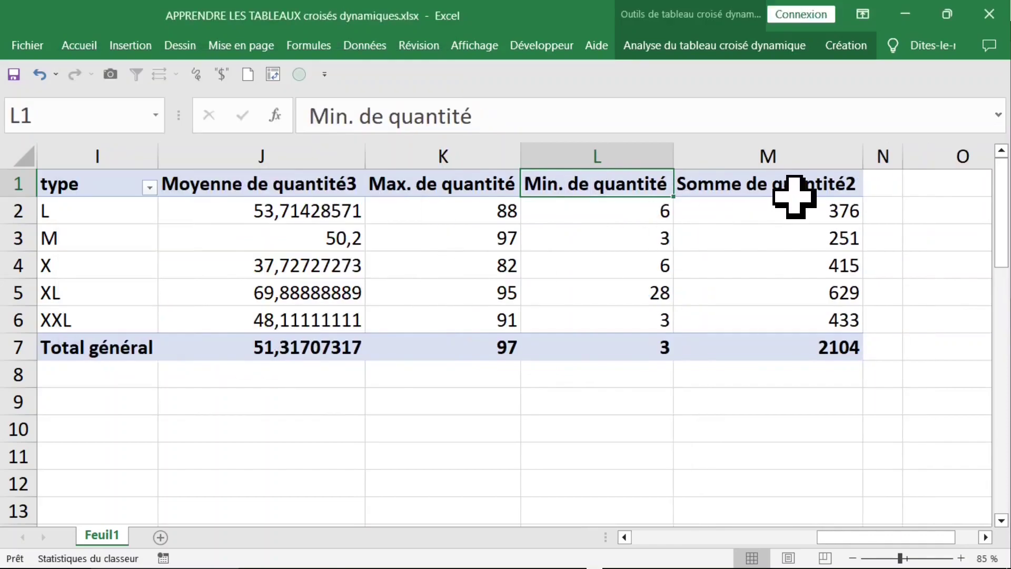
# Format the Moyenne de quantité3 values as Nombre with 0 decimals and the thousands separator enabled.
pyautogui.click(780, 186)
pyautogui.click(301, 213)
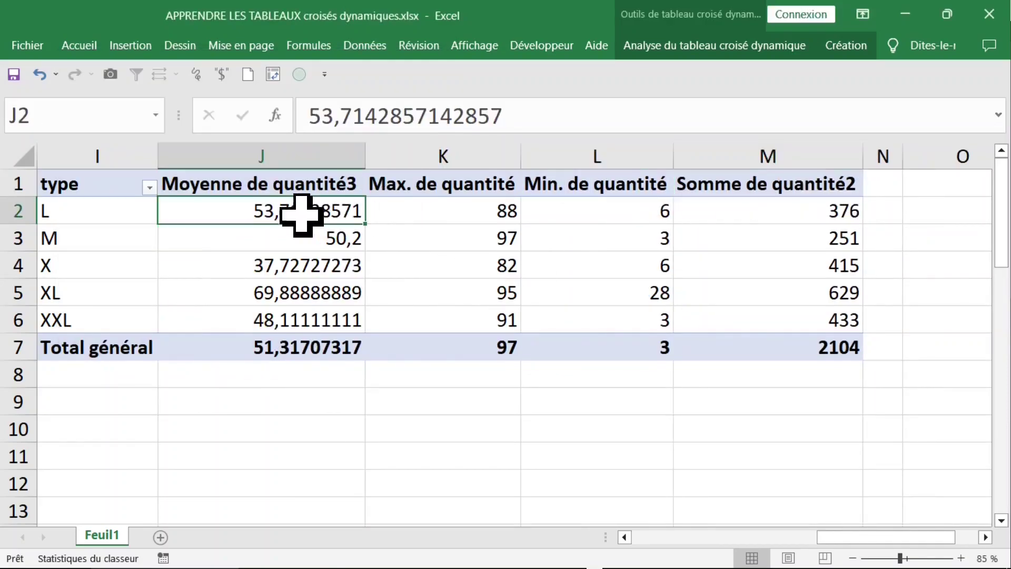
pyautogui.rightClick(261, 212)
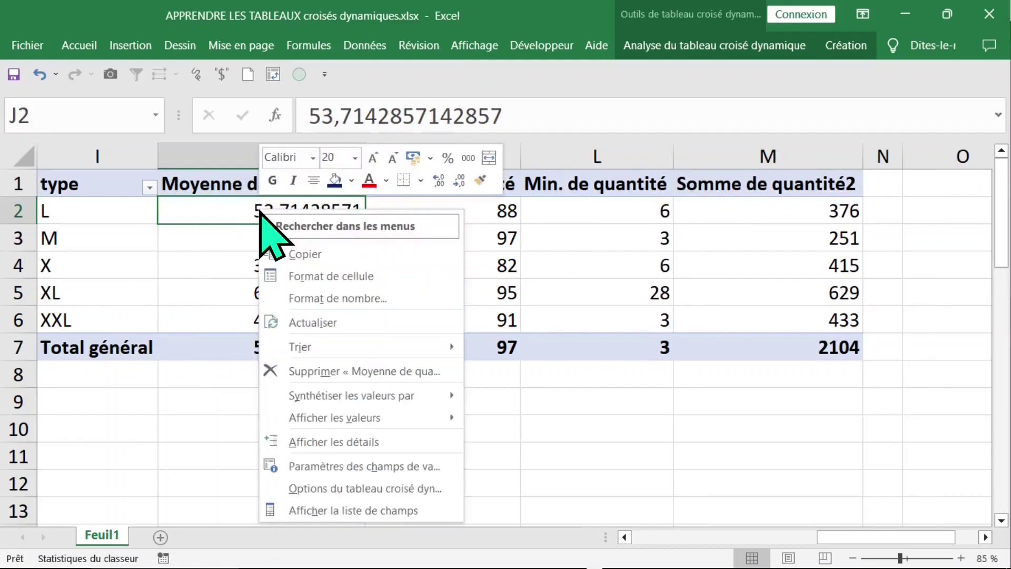
pyautogui.click(323, 298)
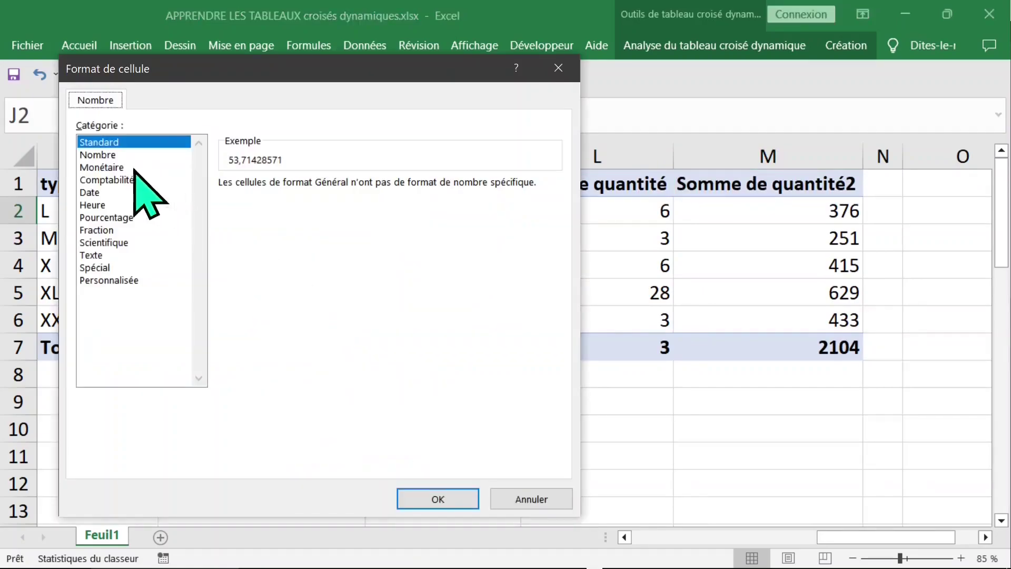
pyautogui.click(100, 154)
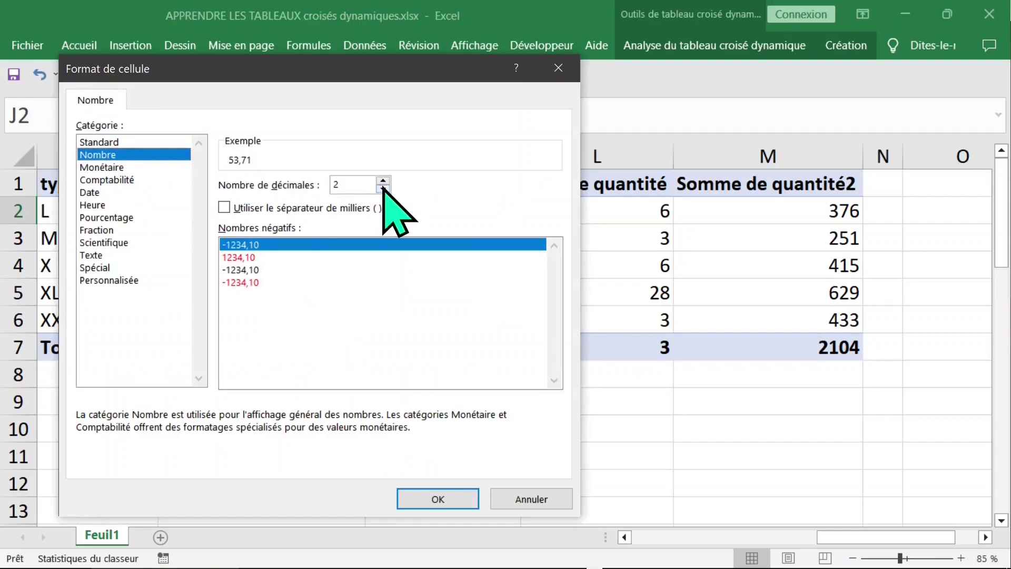
pyautogui.click(359, 187)
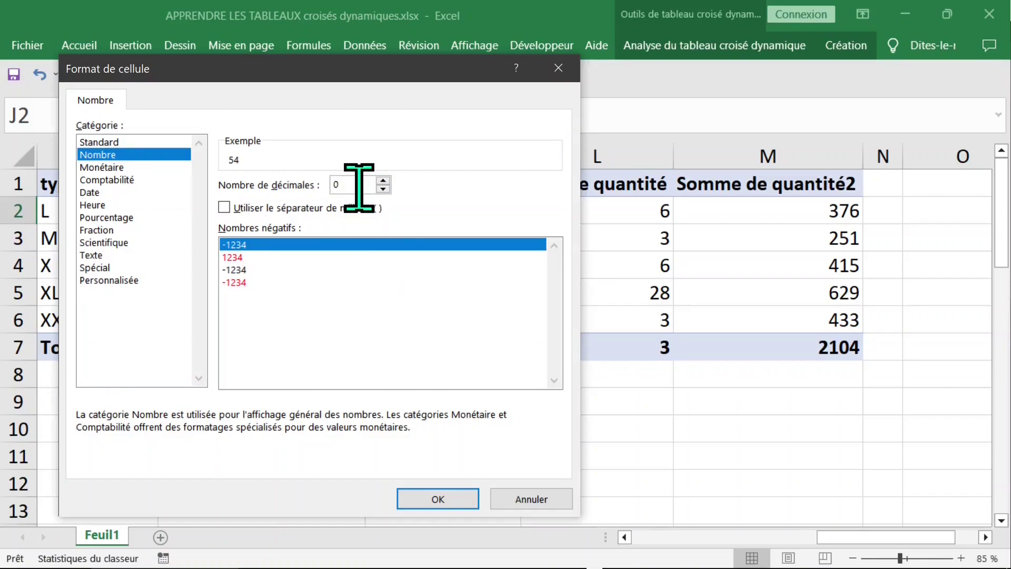
pyautogui.click(243, 210)
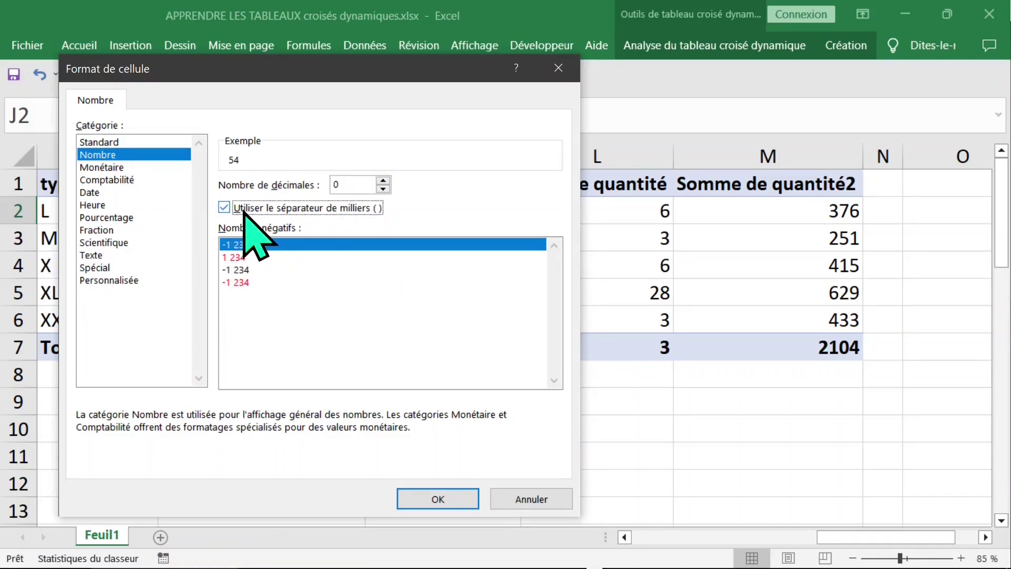
pyautogui.click(439, 500)
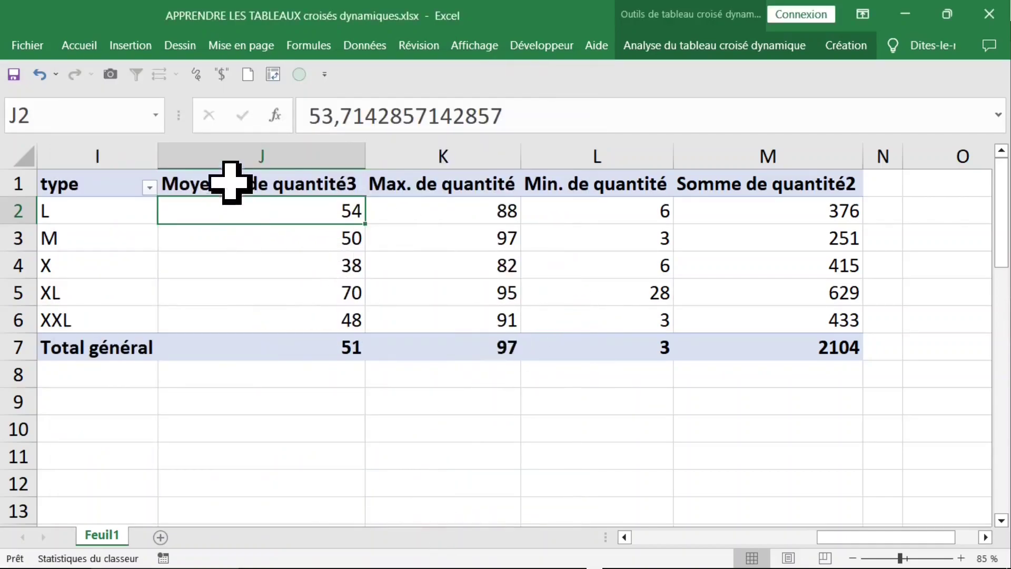
# Examine the average, maximum, minimum and sum columns of the pivot table by type.
pyautogui.click(231, 152)
pyautogui.click(444, 156)
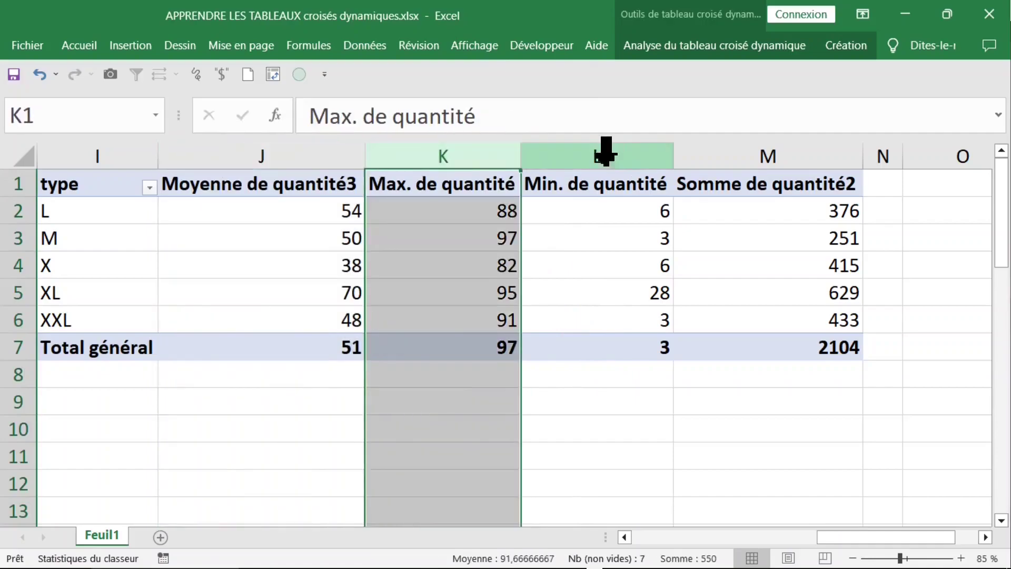
pyautogui.click(612, 150)
pyautogui.click(746, 150)
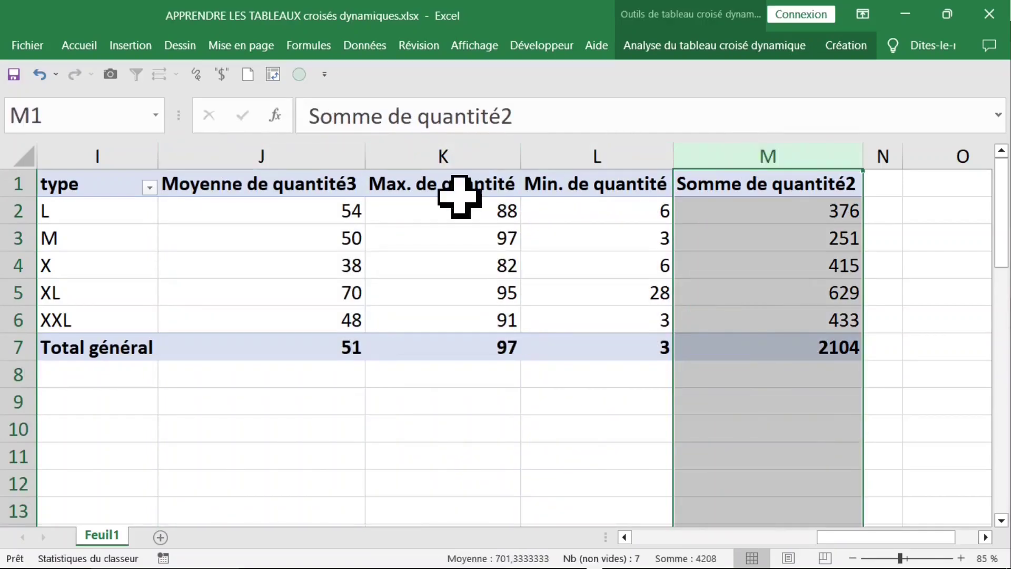
pyautogui.click(331, 209)
pyautogui.click(85, 210)
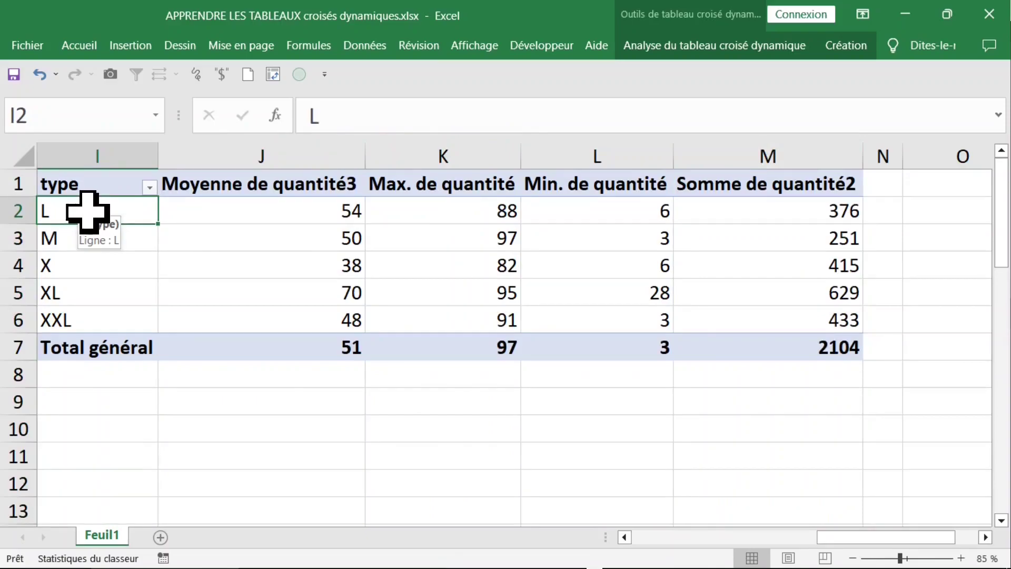
pyautogui.rightClick(87, 212)
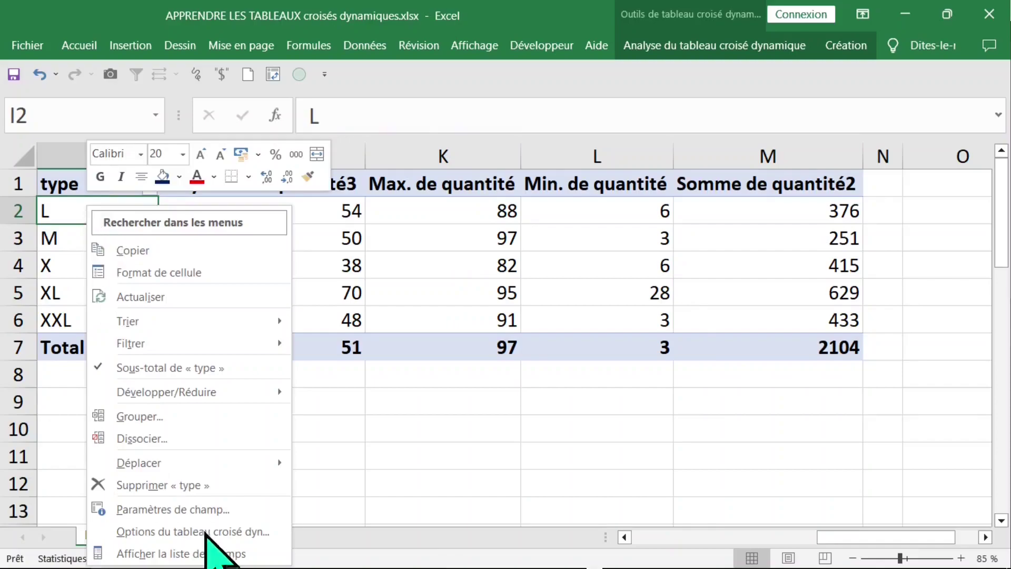
pyautogui.click(413, 304)
pyautogui.click(427, 263)
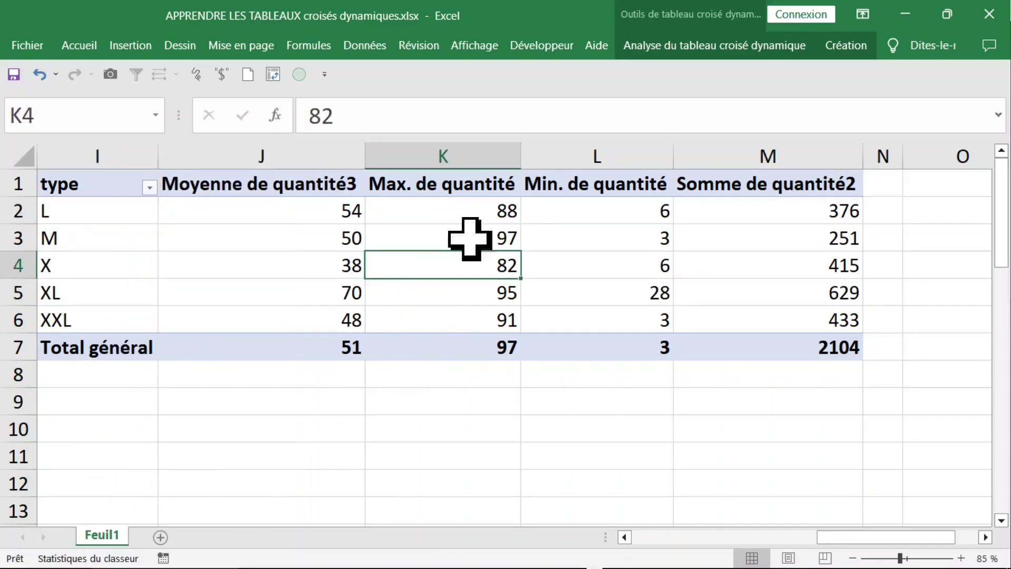
# Redisplay the pivot table field list, replace type with couleur as the row field, and close the list.
pyautogui.click(838, 46)
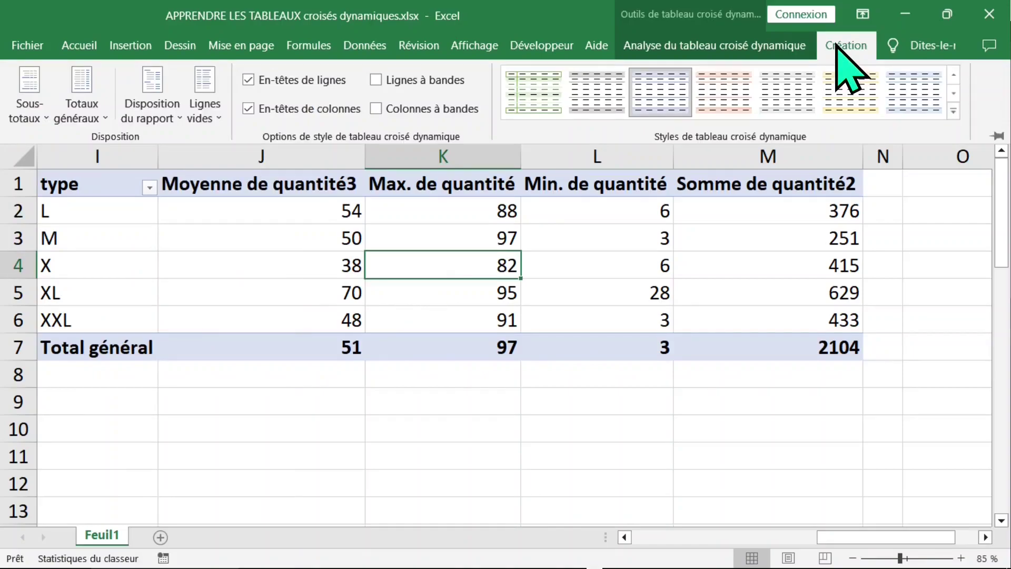
pyautogui.click(761, 46)
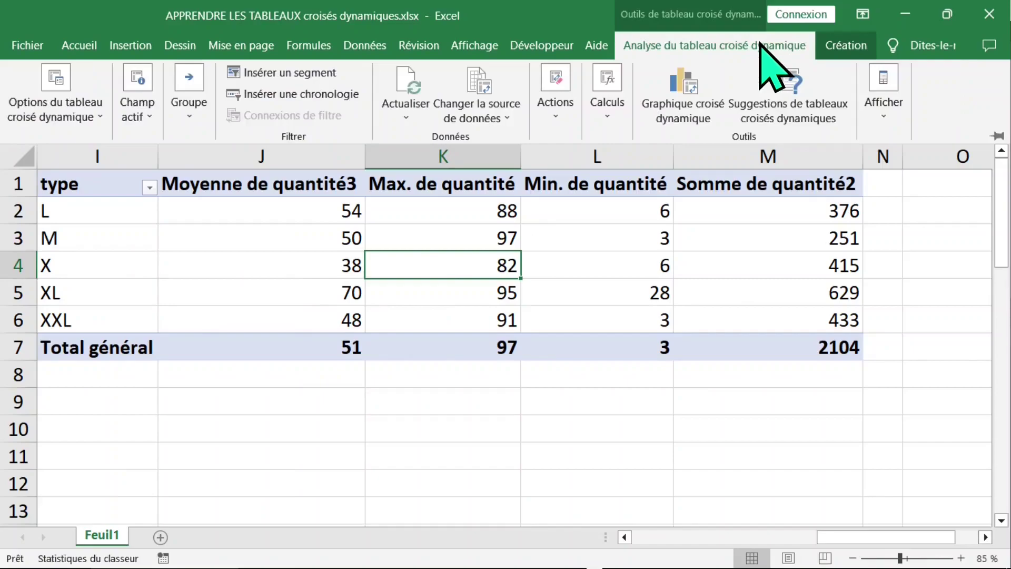
pyautogui.click(883, 106)
pyautogui.click(883, 168)
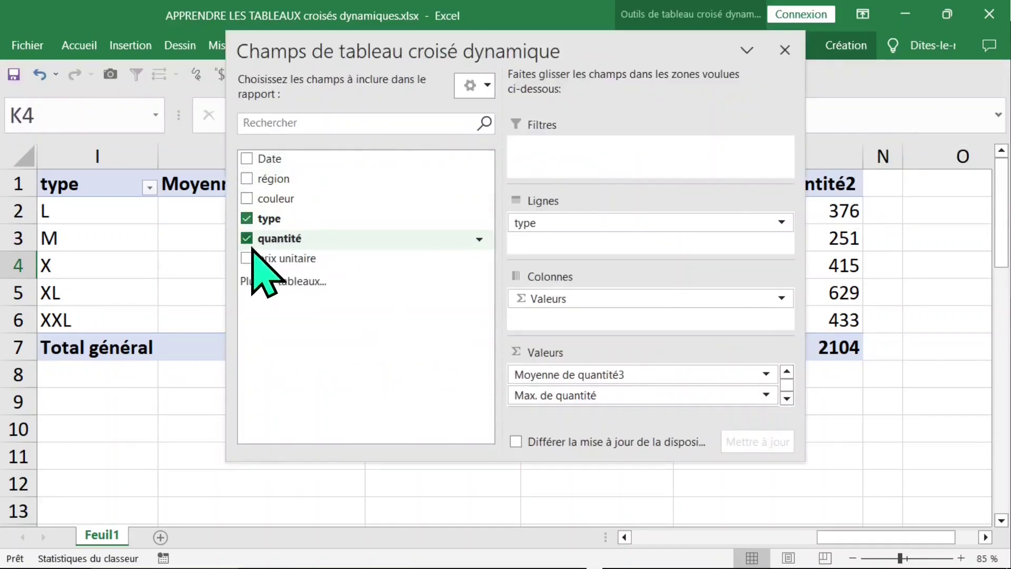
pyautogui.click(247, 218)
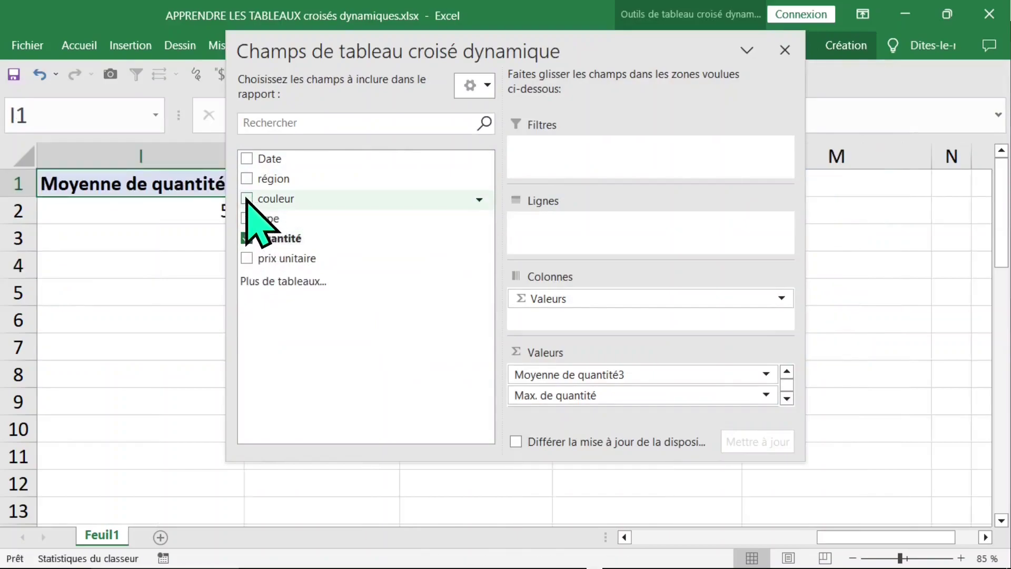
pyautogui.click(247, 199)
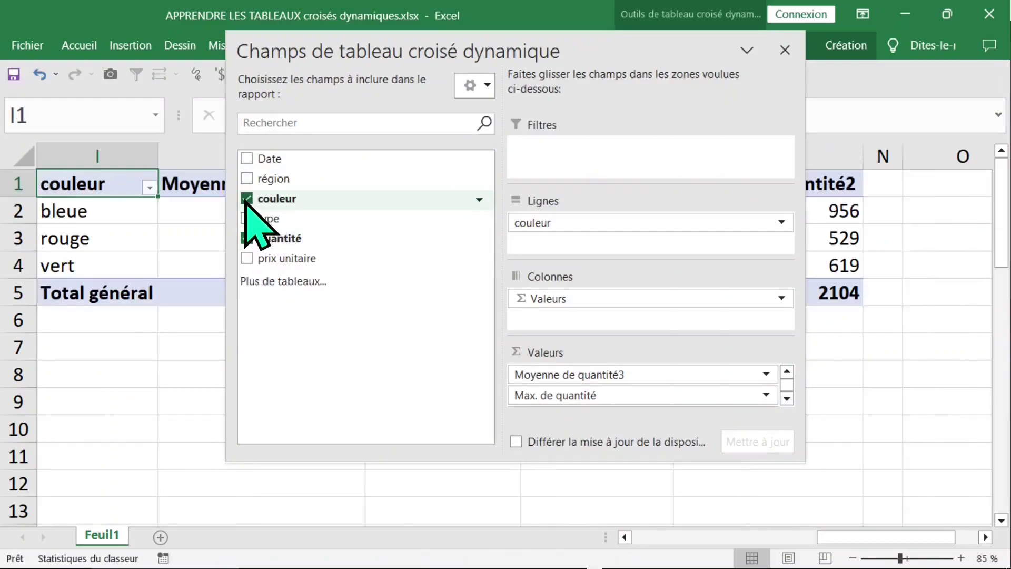
pyautogui.click(785, 50)
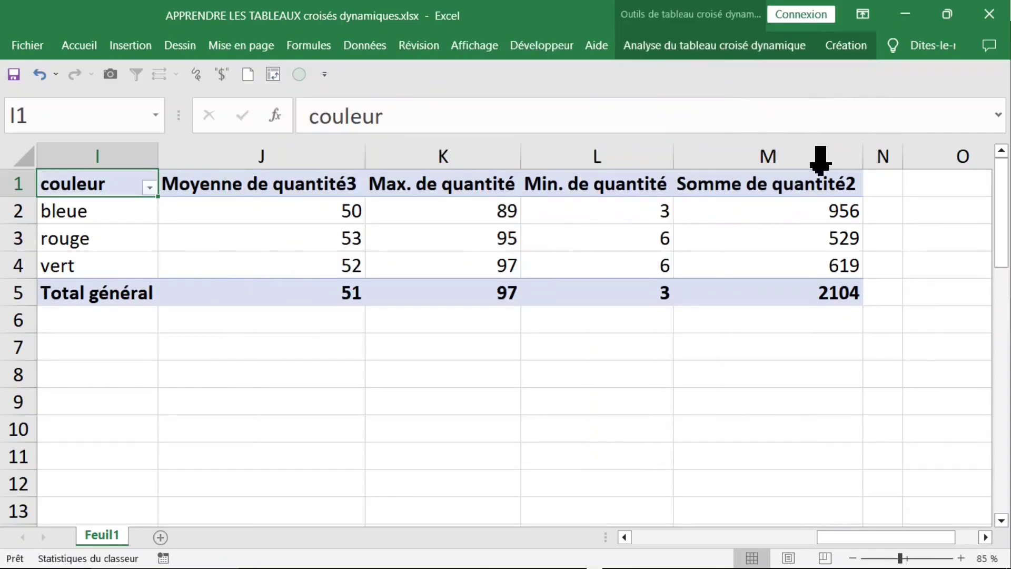
# Reopen the field list, swap the couleur row field for région, and close the list.
pyautogui.click(847, 46)
pyautogui.click(761, 46)
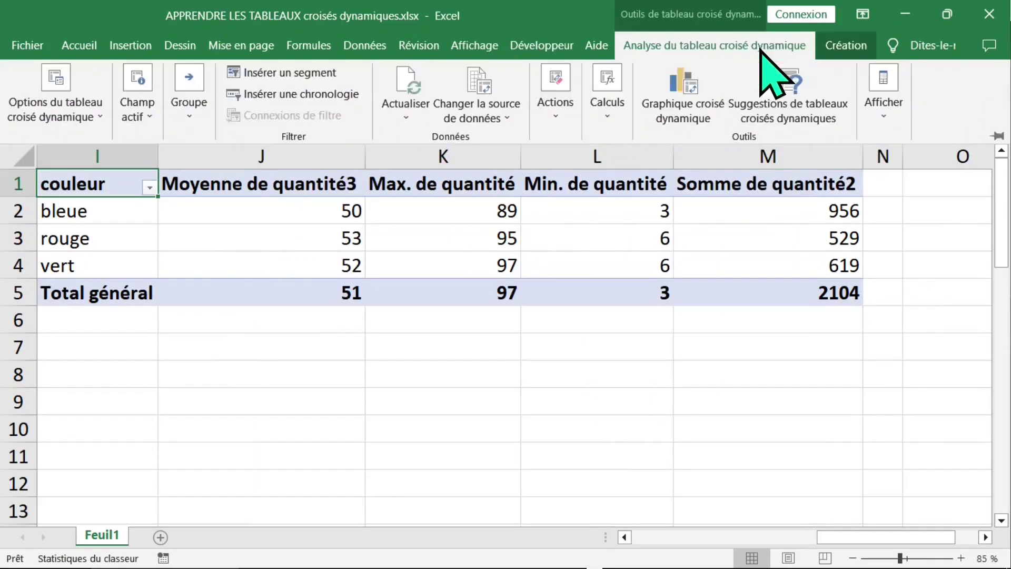
pyautogui.click(885, 118)
pyautogui.click(882, 158)
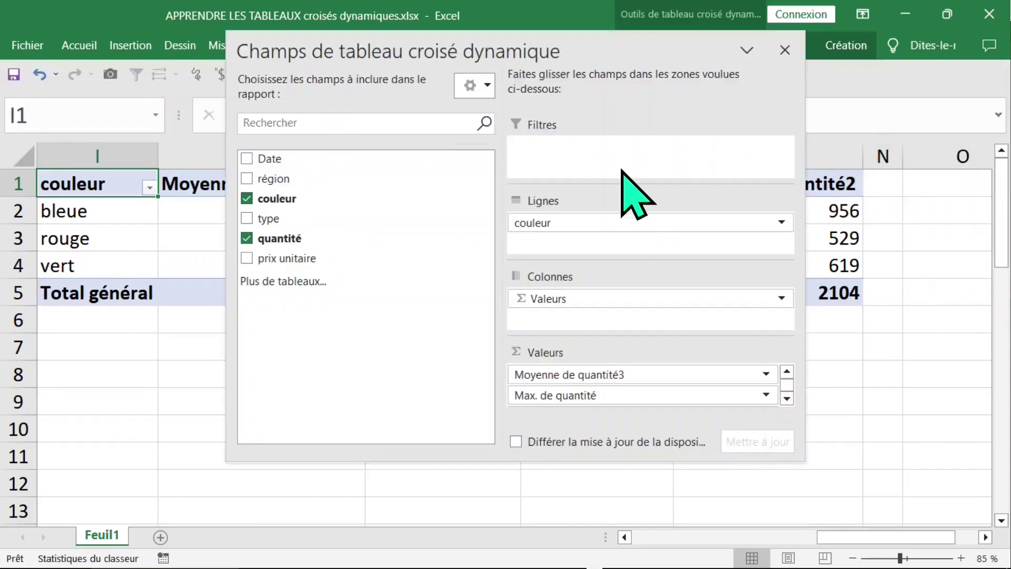
pyautogui.click(246, 199)
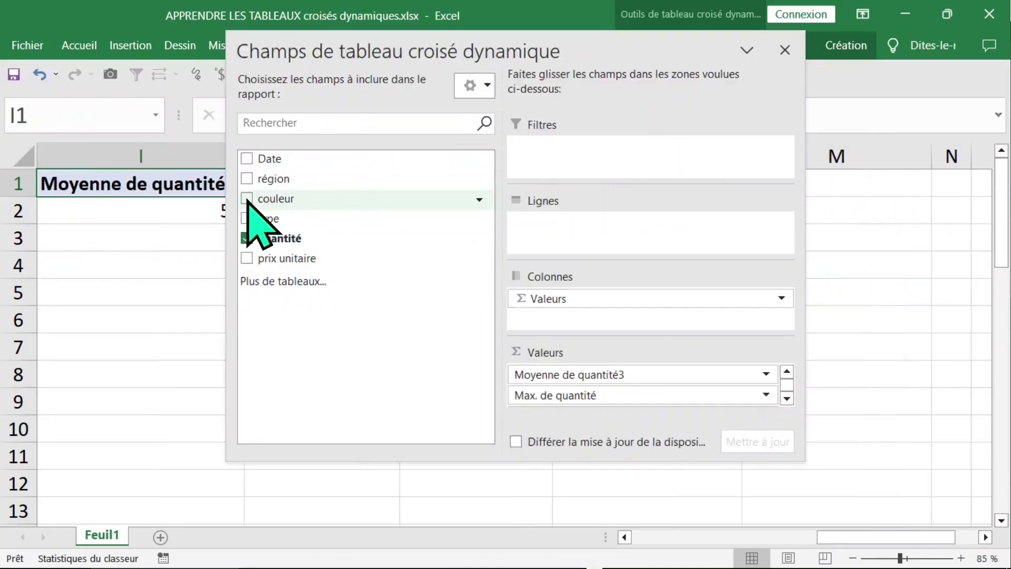
pyautogui.click(246, 179)
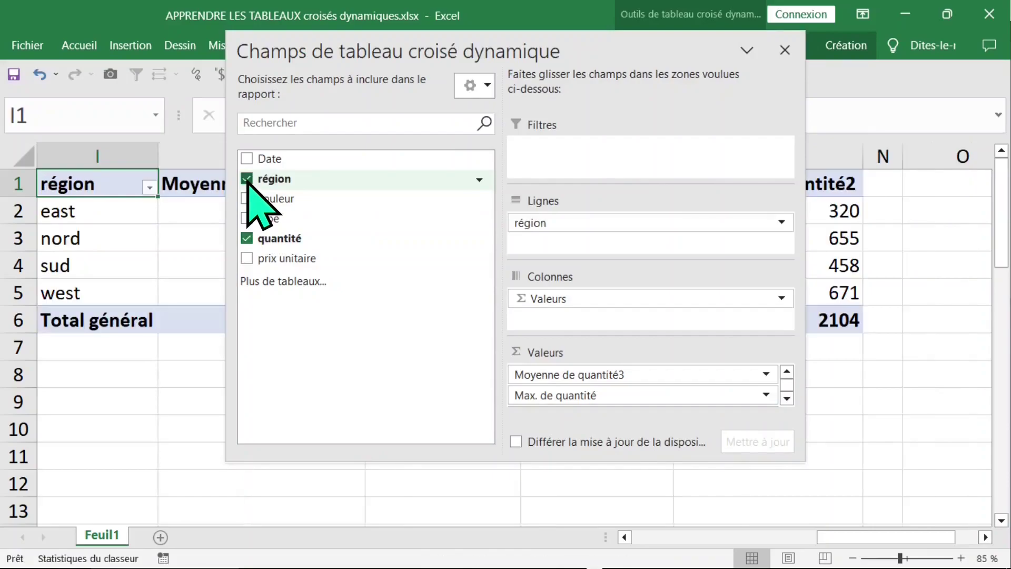
pyautogui.click(785, 50)
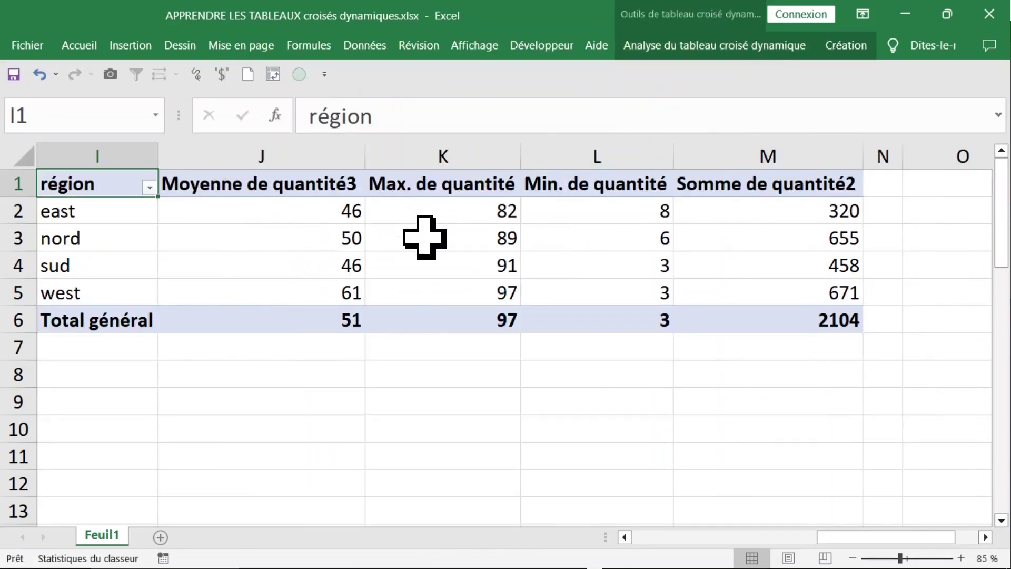
# Bring back the field list, add type as a second row field under région, and close the list.
pyautogui.click(278, 208)
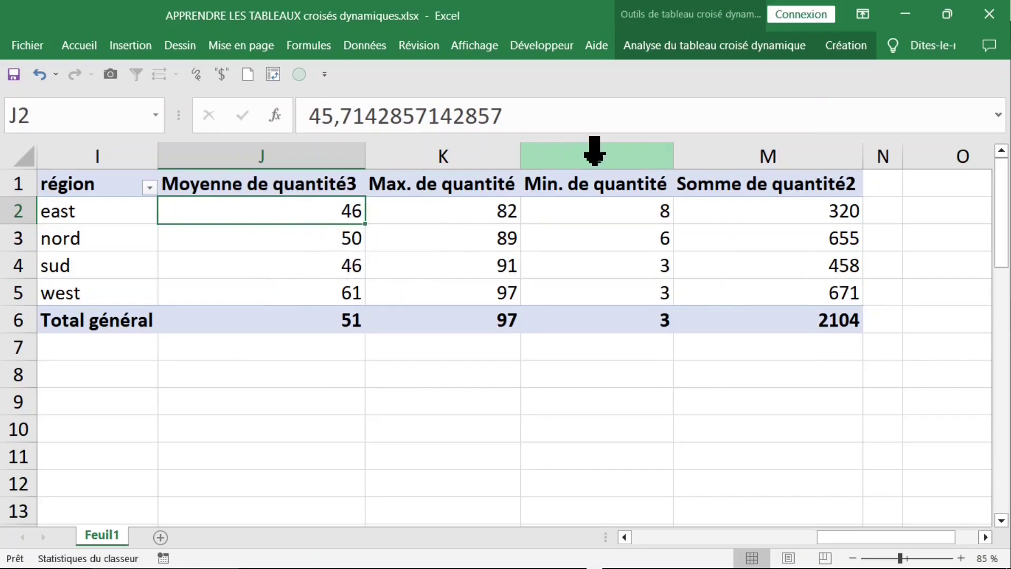
pyautogui.click(831, 46)
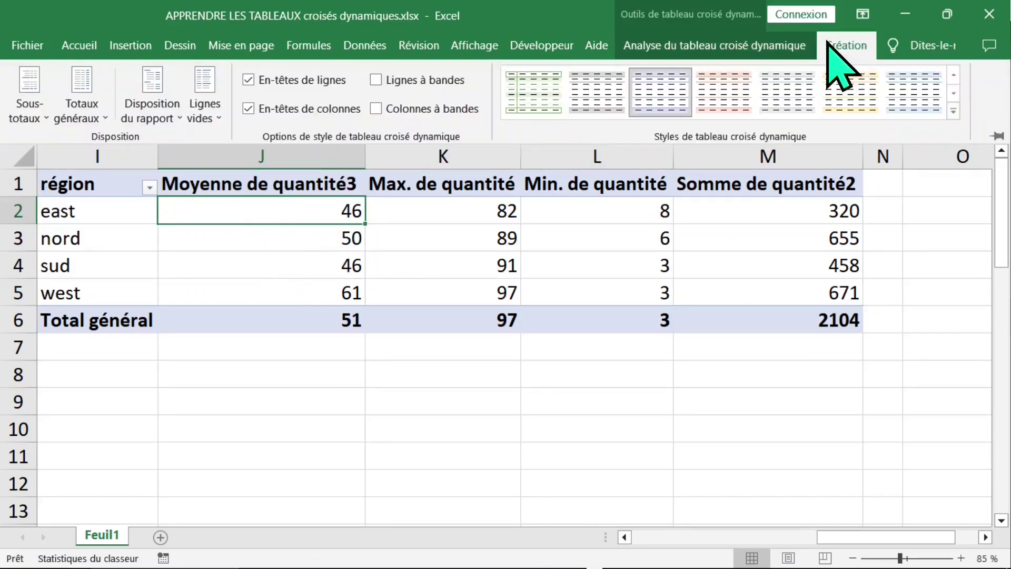
pyautogui.click(759, 46)
pyautogui.click(890, 123)
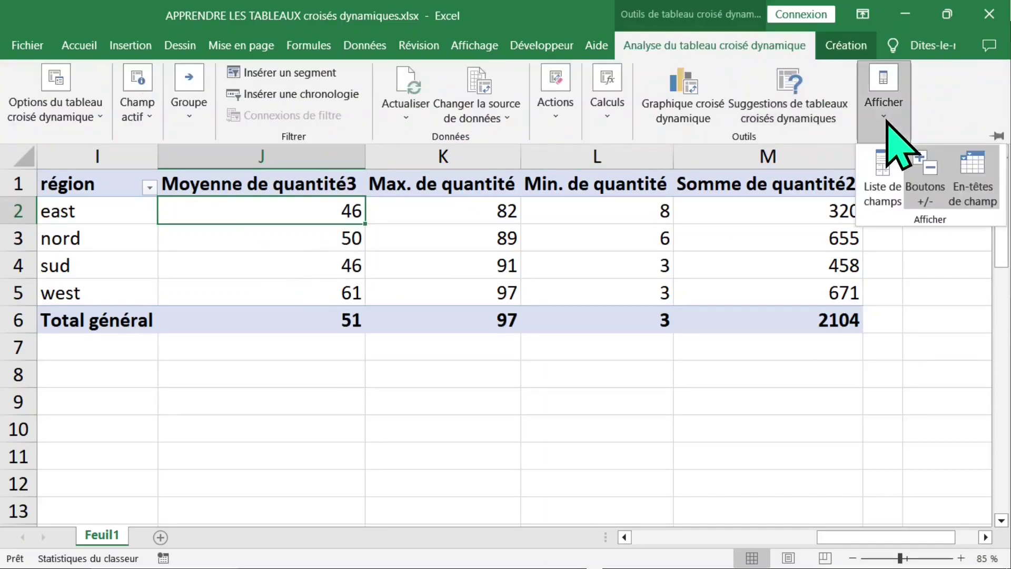
pyautogui.click(884, 160)
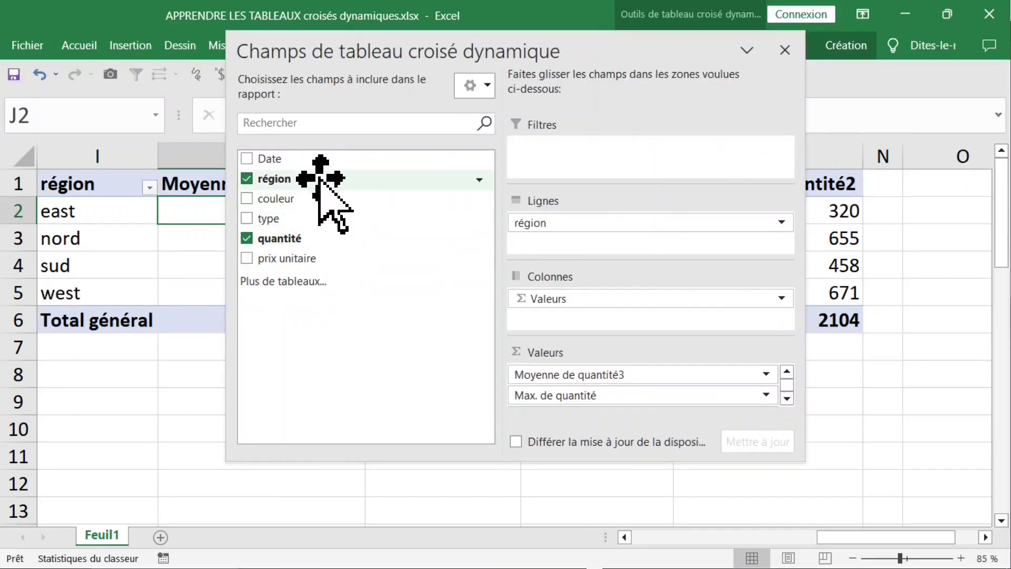
pyautogui.click(248, 218)
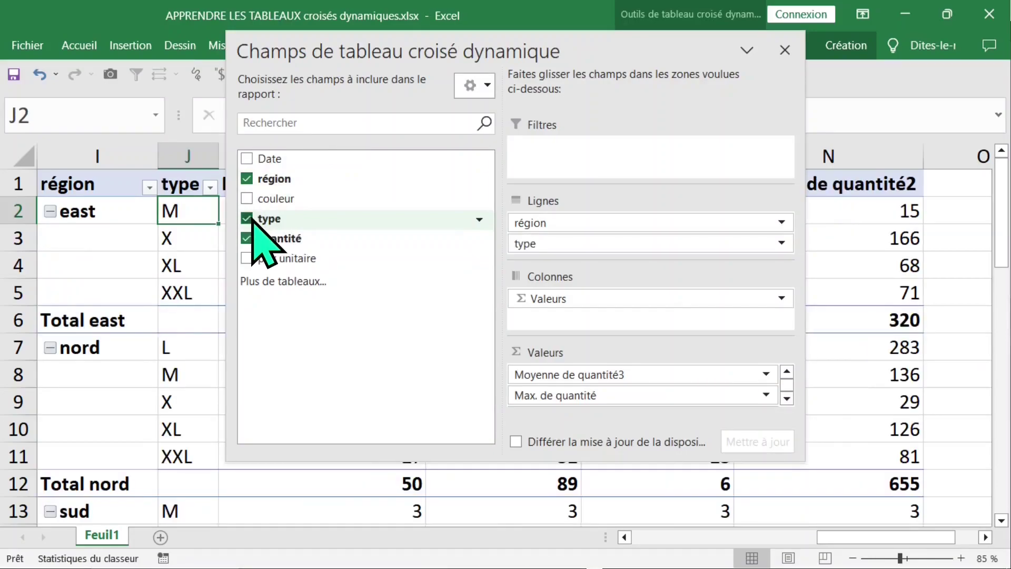
pyautogui.click(784, 49)
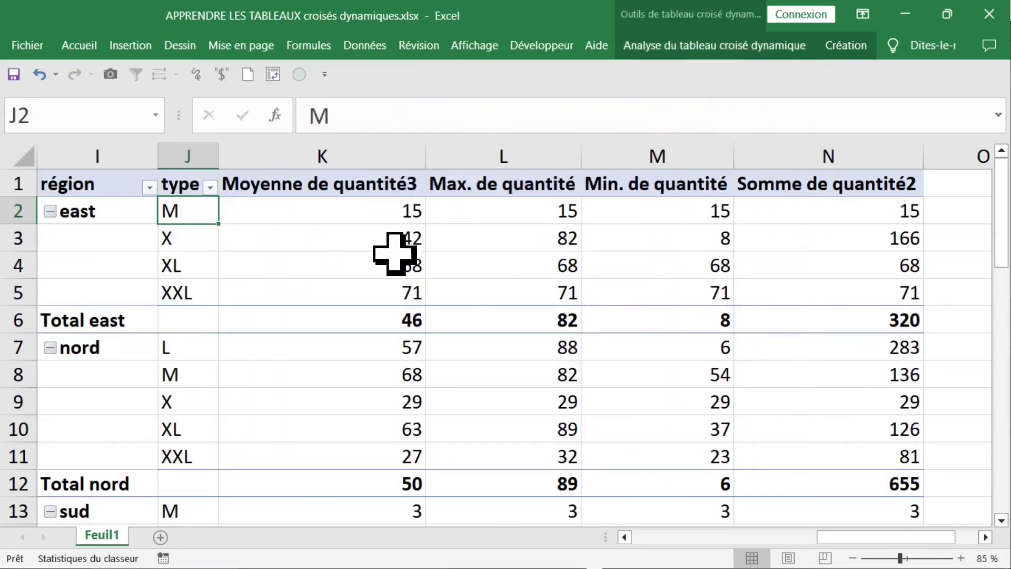
pyautogui.click(87, 153)
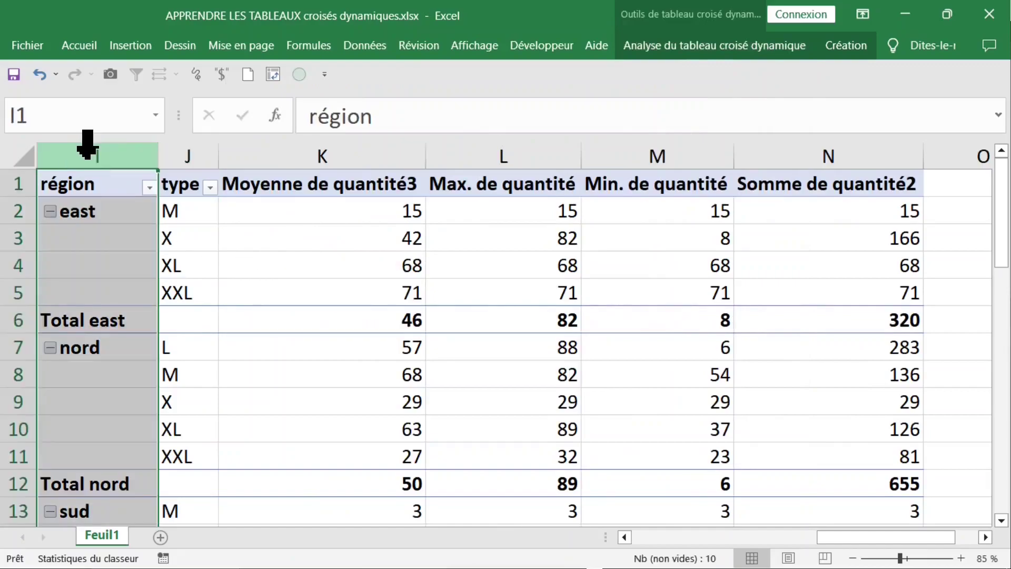
pyautogui.click(199, 145)
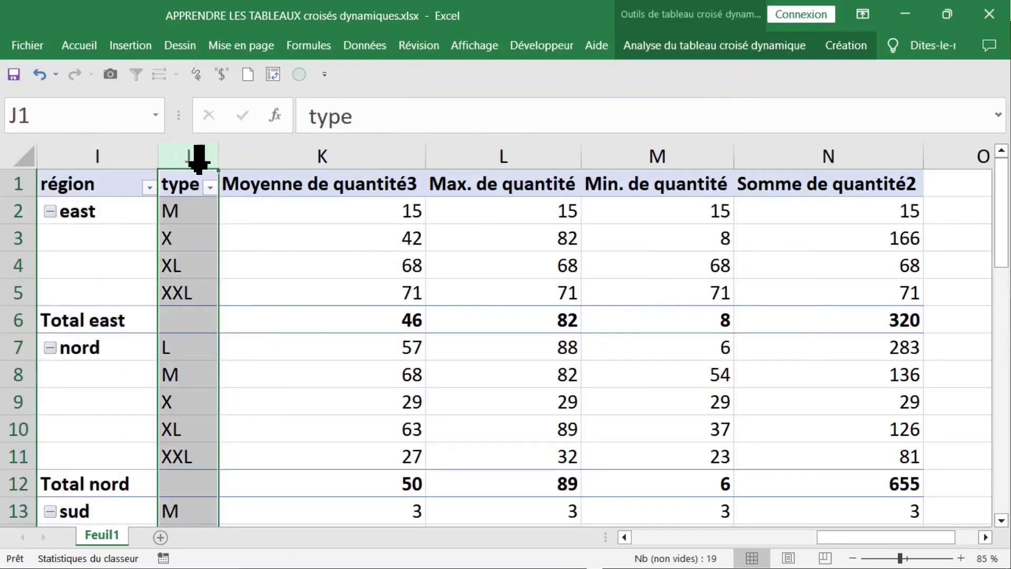
pyautogui.click(363, 158)
pyautogui.click(569, 238)
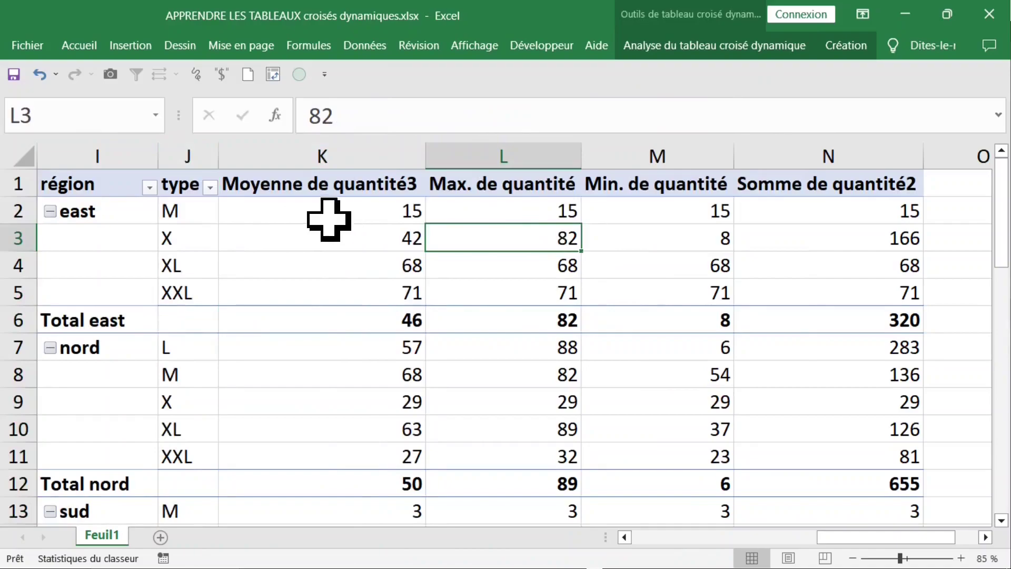
# Repeat all item labels in the pivot table so that région appears on every type row.
pyautogui.click(190, 215)
pyautogui.click(108, 231)
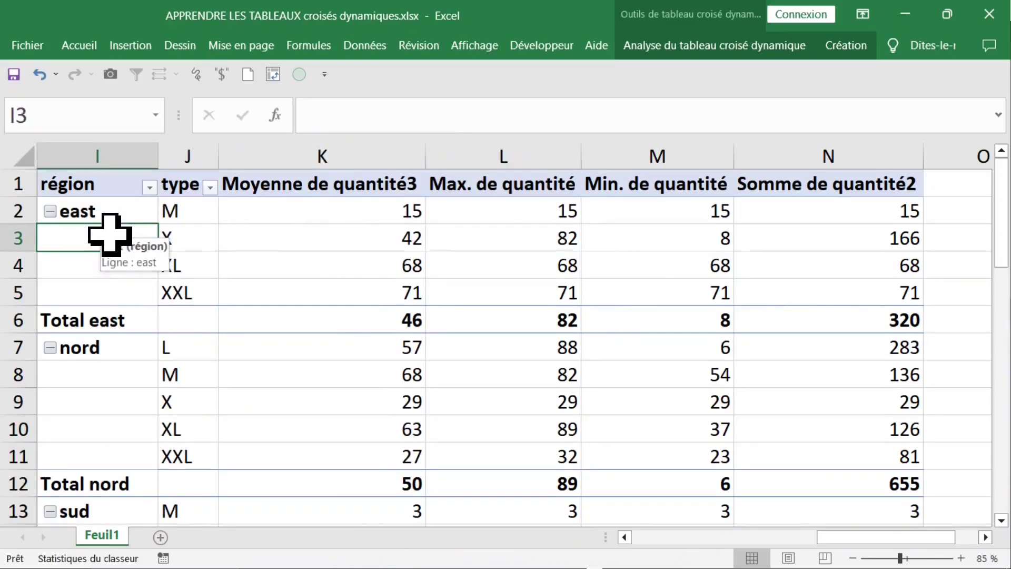
pyautogui.hotkey('ctrl', 'shift', 'F1')
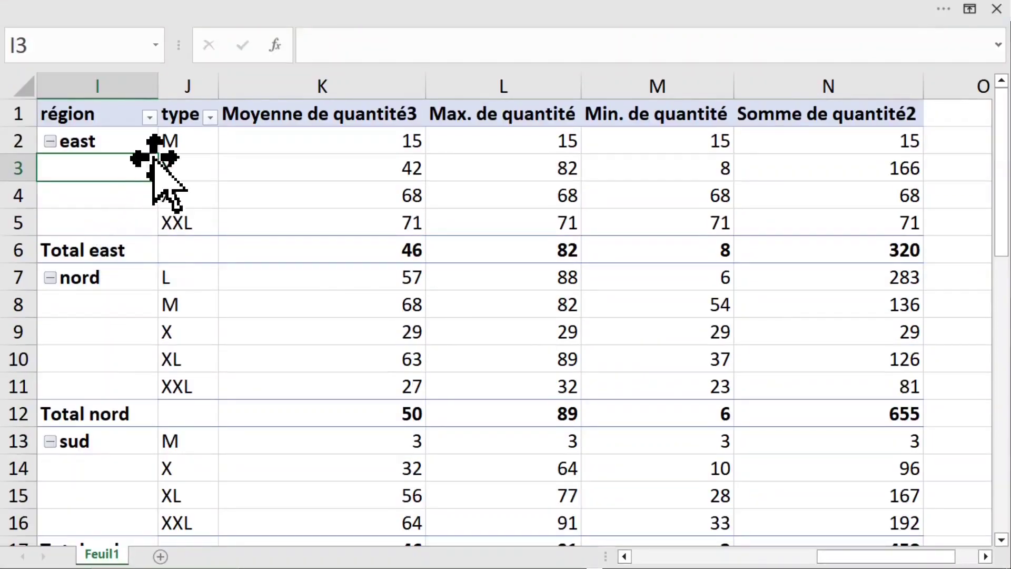
pyautogui.scroll(-1, 131, 144)
pyautogui.scroll(1, 131, 143)
pyautogui.moveTo(89, 169); pyautogui.dragTo(89, 208)
pyautogui.click(945, 14)
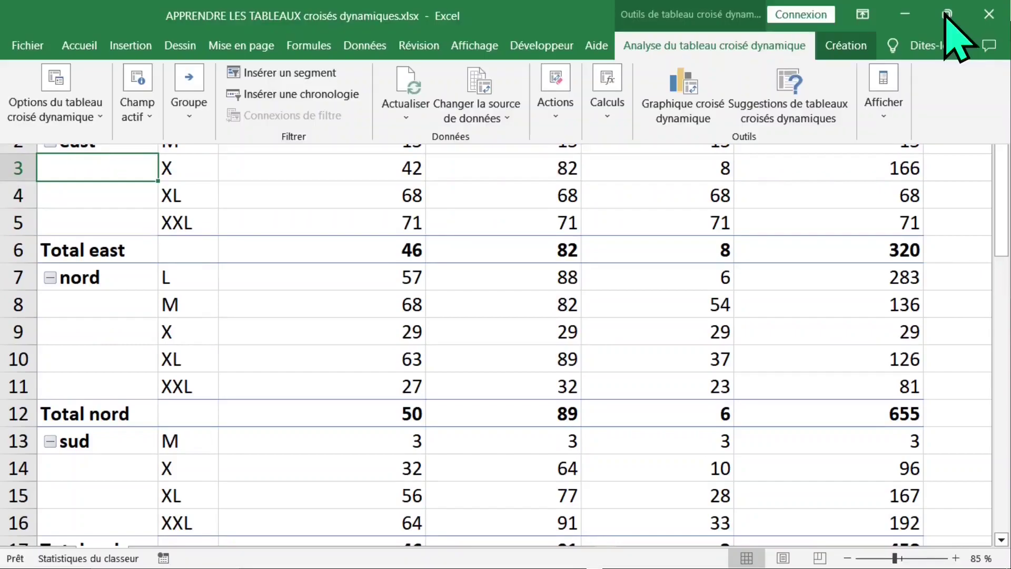
pyautogui.click(845, 47)
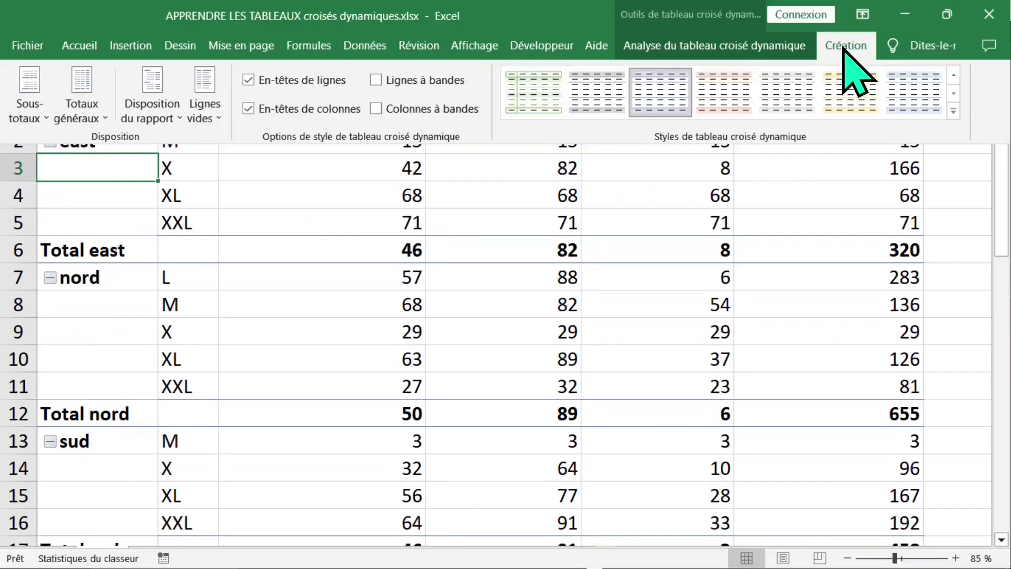
pyautogui.click(173, 117)
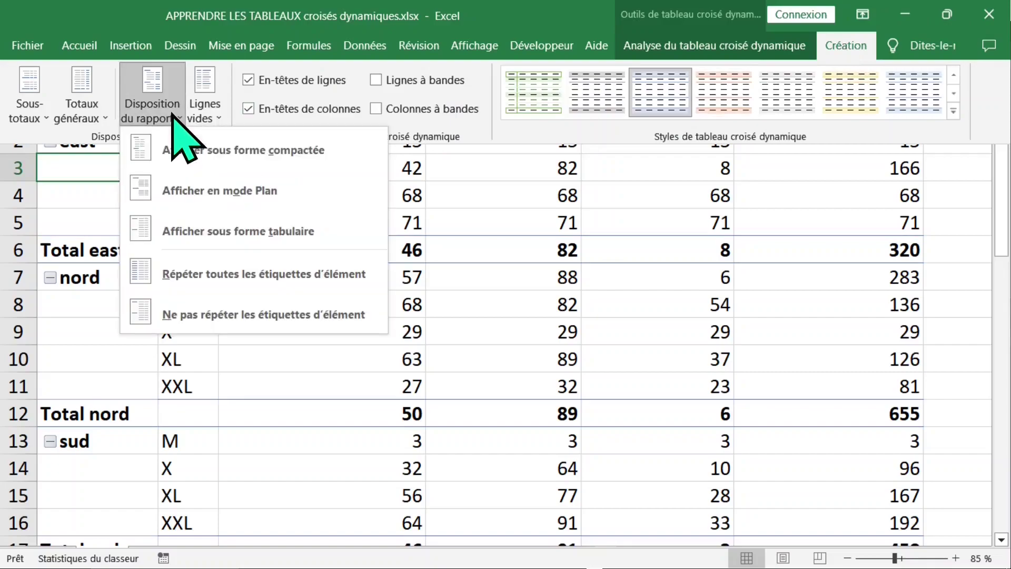
pyautogui.click(183, 277)
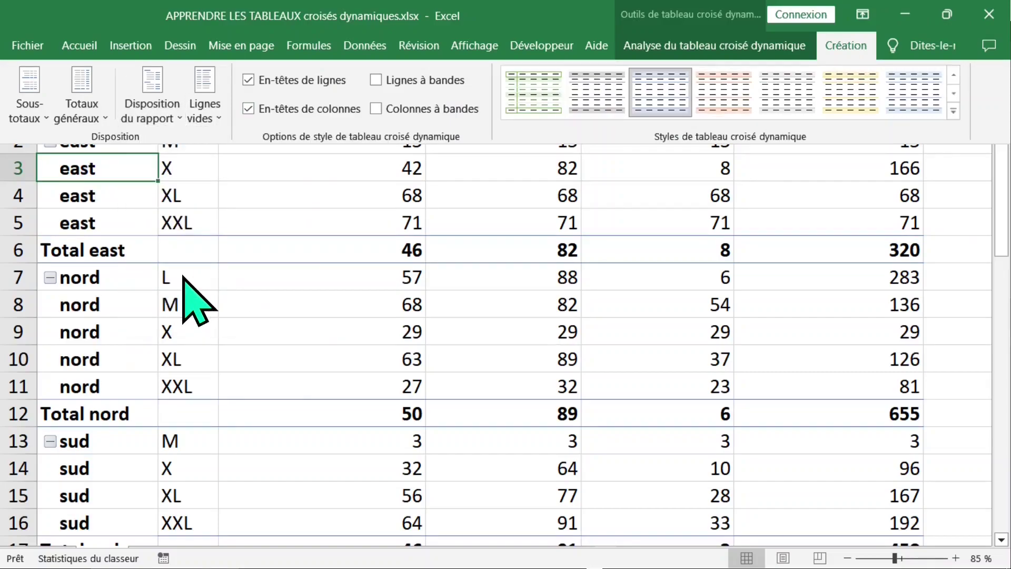
pyautogui.scroll(-6, 180, 267)
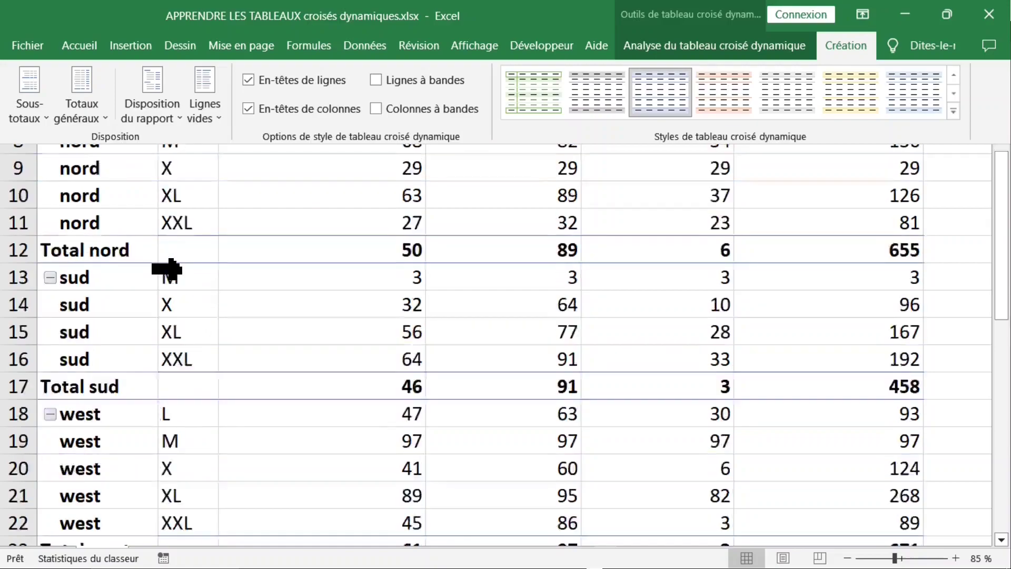
pyautogui.scroll(6, 181, 266)
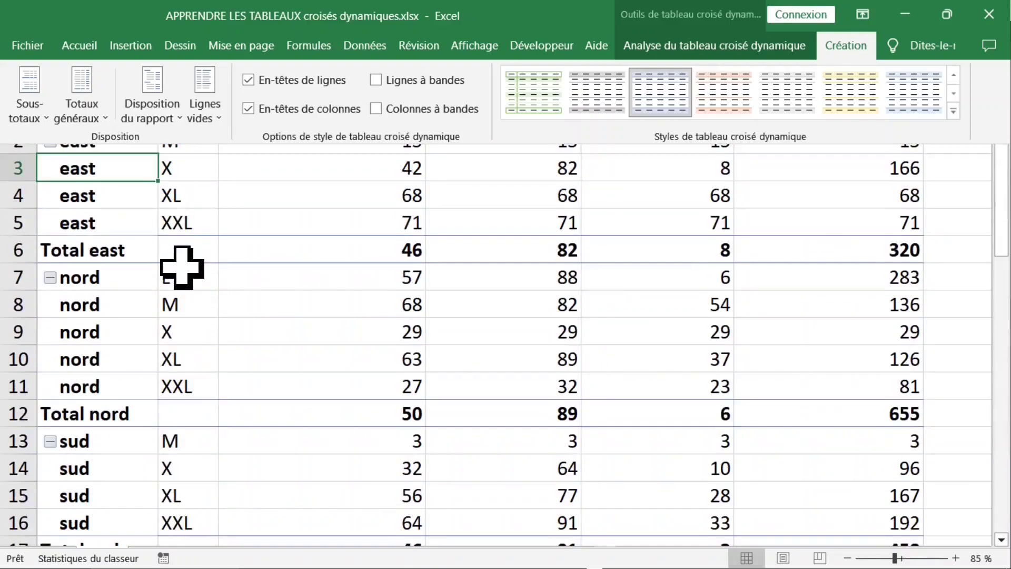
# Show the source records behind the Total nord quantity sum and inspect their région column.
pyautogui.click(291, 230)
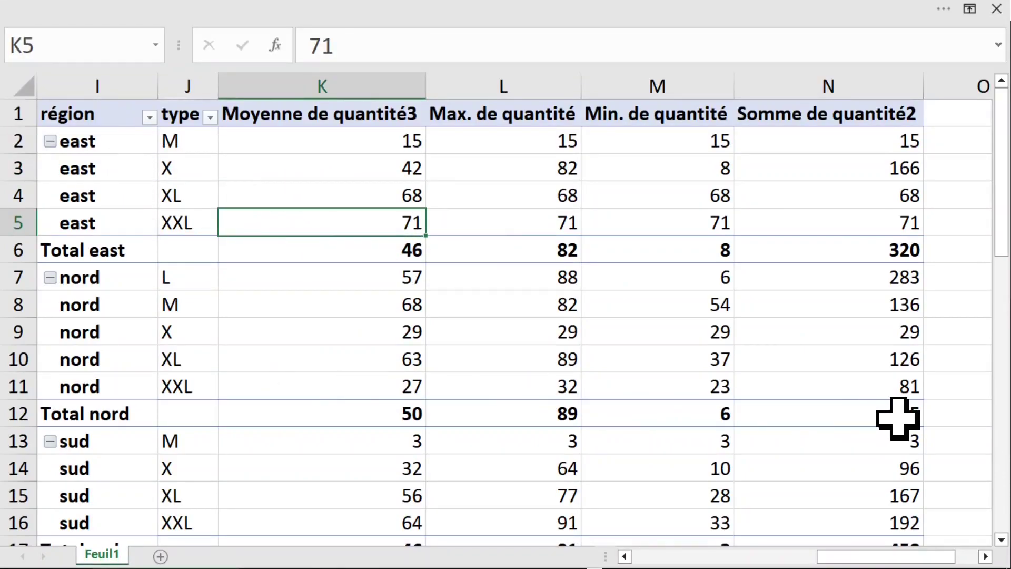
pyautogui.click(874, 416)
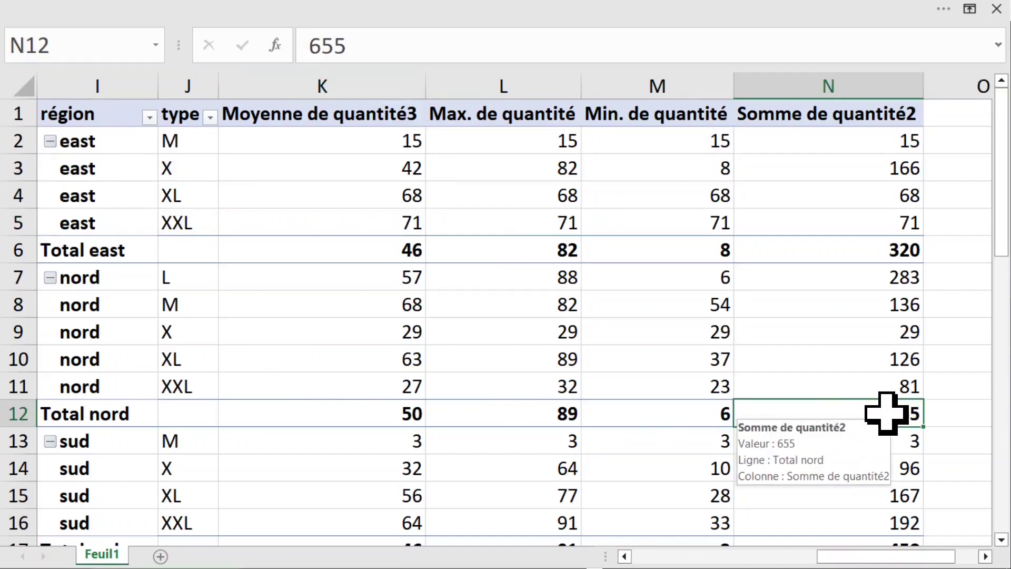
pyautogui.doubleClick(852, 414)
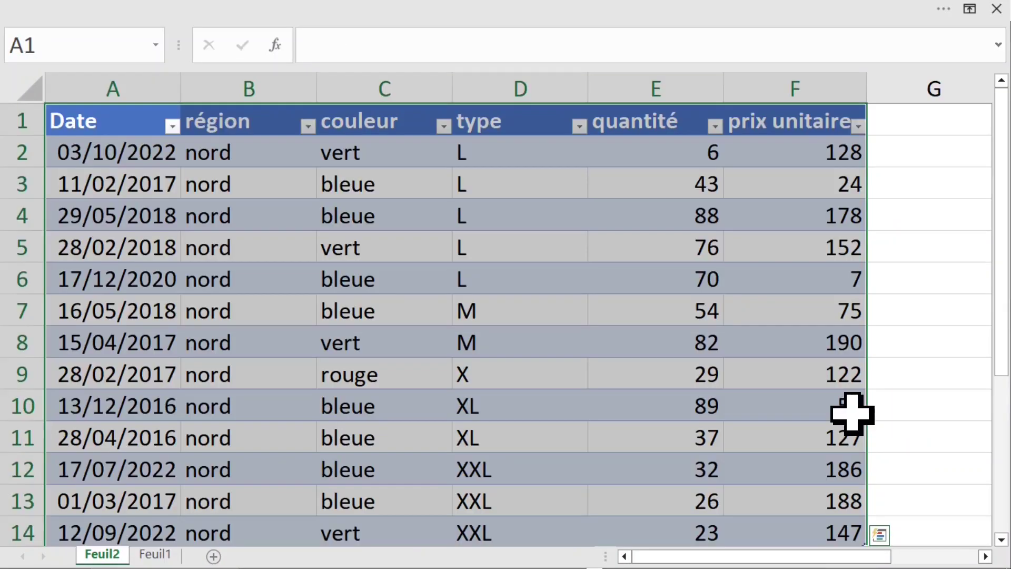
pyautogui.click(225, 84)
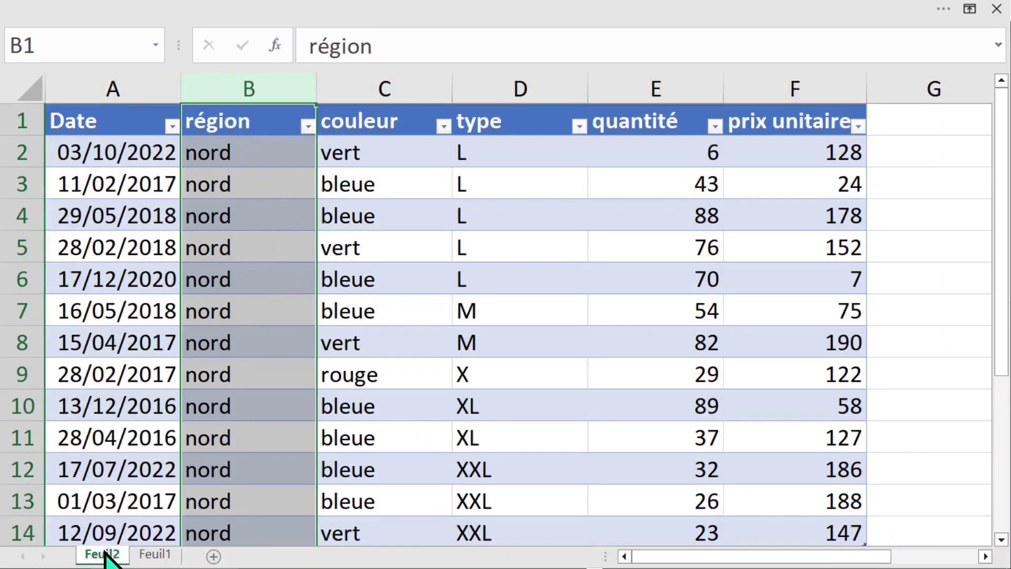
# Delete the Feuil2 detail sheet and return to the pivot table.
pyautogui.rightClick(104, 557)
pyautogui.click(153, 357)
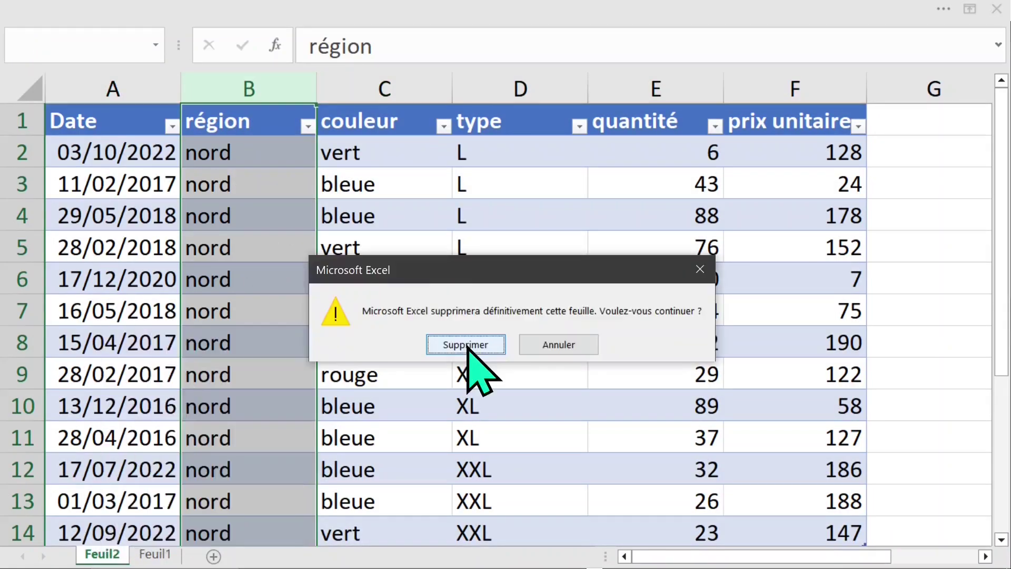
pyautogui.click(465, 344)
pyautogui.scroll(-3, 537, 339)
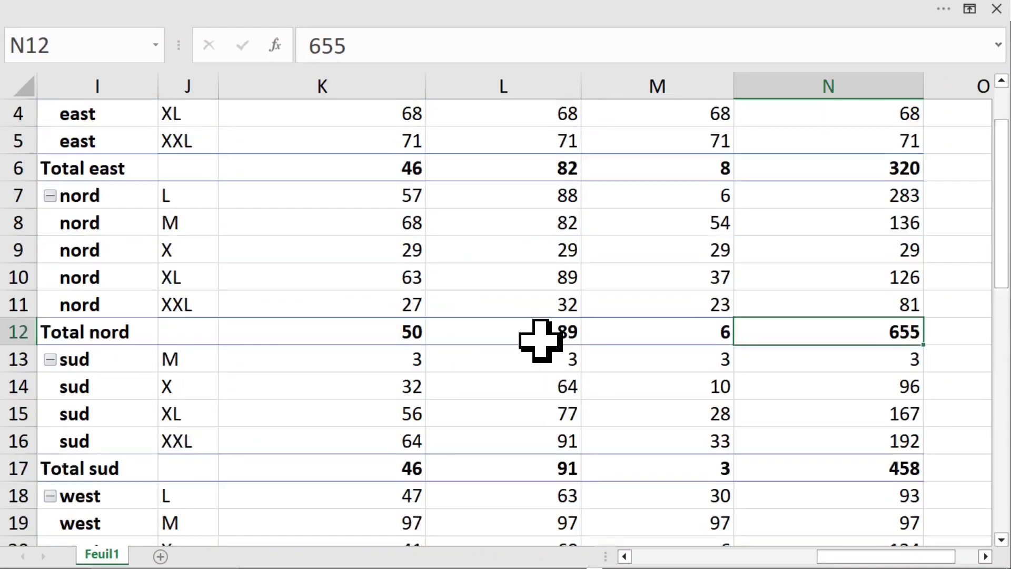
pyautogui.scroll(3, 539, 339)
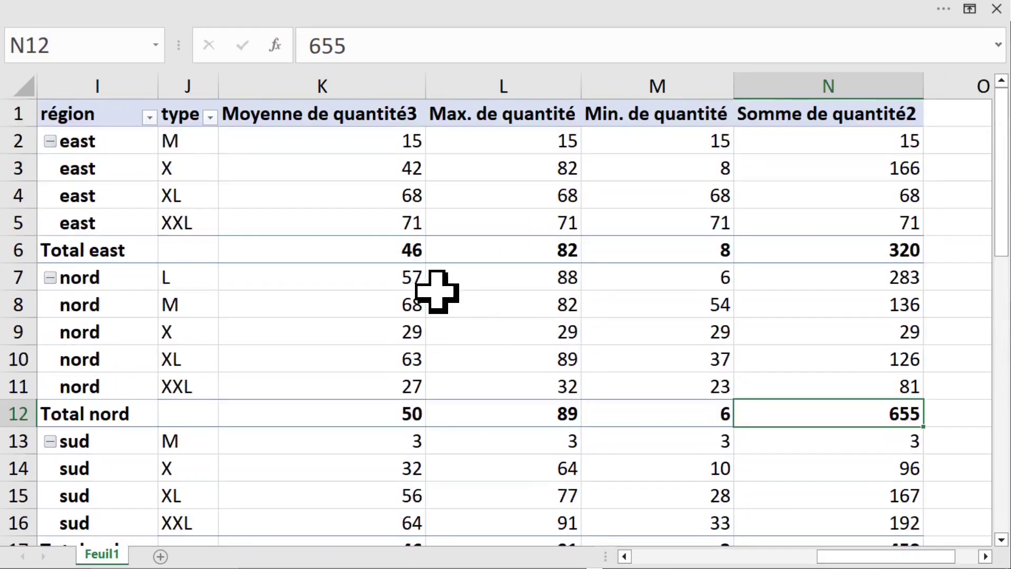
# Reopen the pivot table field list, move type above région in the row fields, and close the list.
pyautogui.click(158, 163)
pyautogui.click(189, 82)
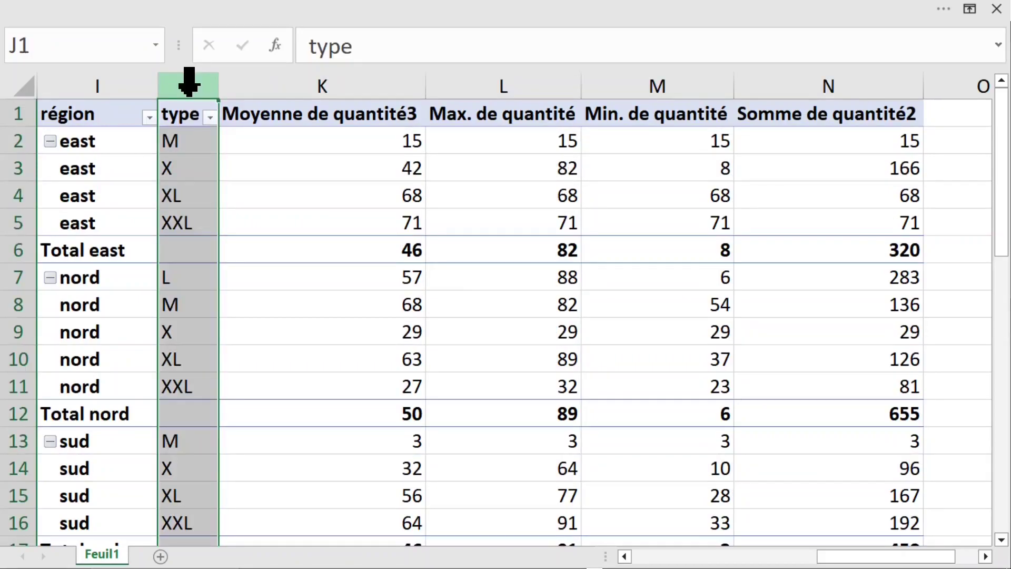
pyautogui.click(97, 84)
pyautogui.click(186, 84)
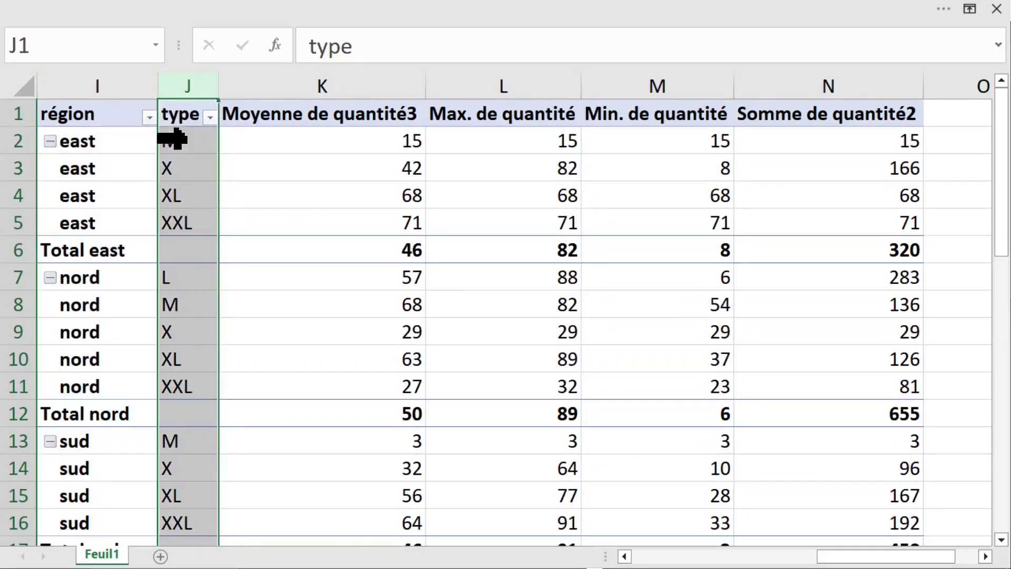
pyautogui.click(179, 143)
pyautogui.click(199, 139)
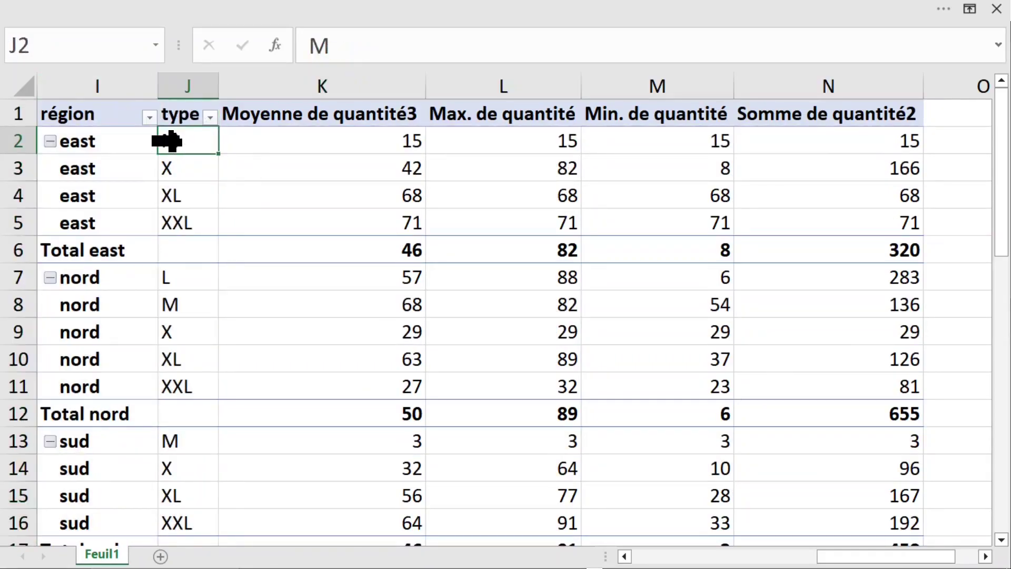
pyautogui.rightClick(180, 139)
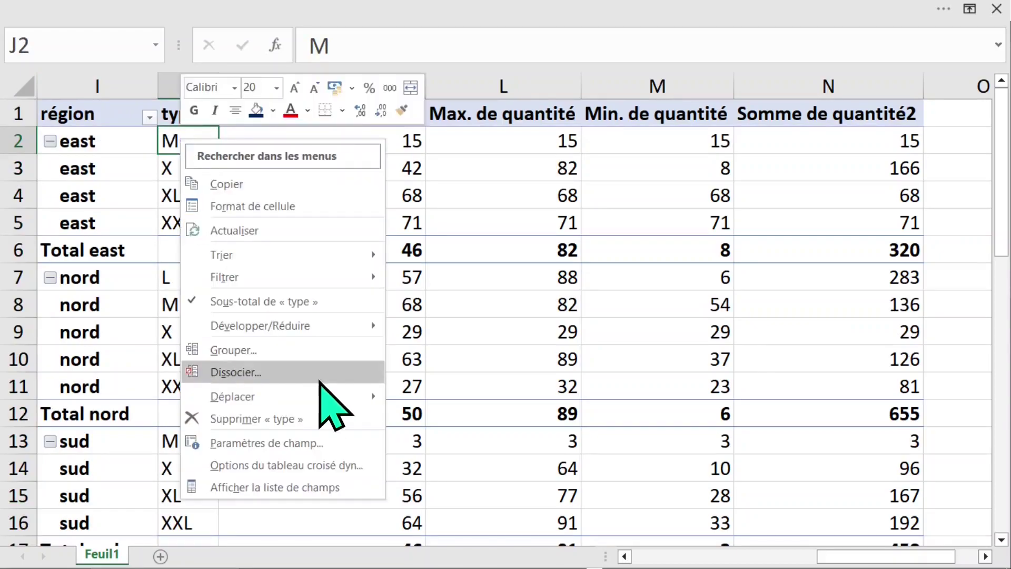
pyautogui.click(309, 491)
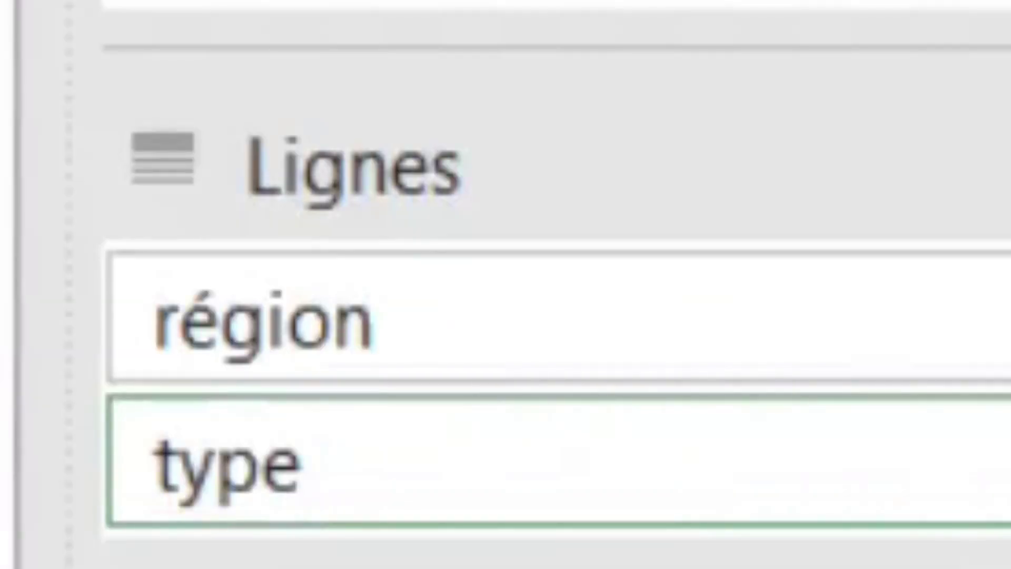
pyautogui.click(990, 461)
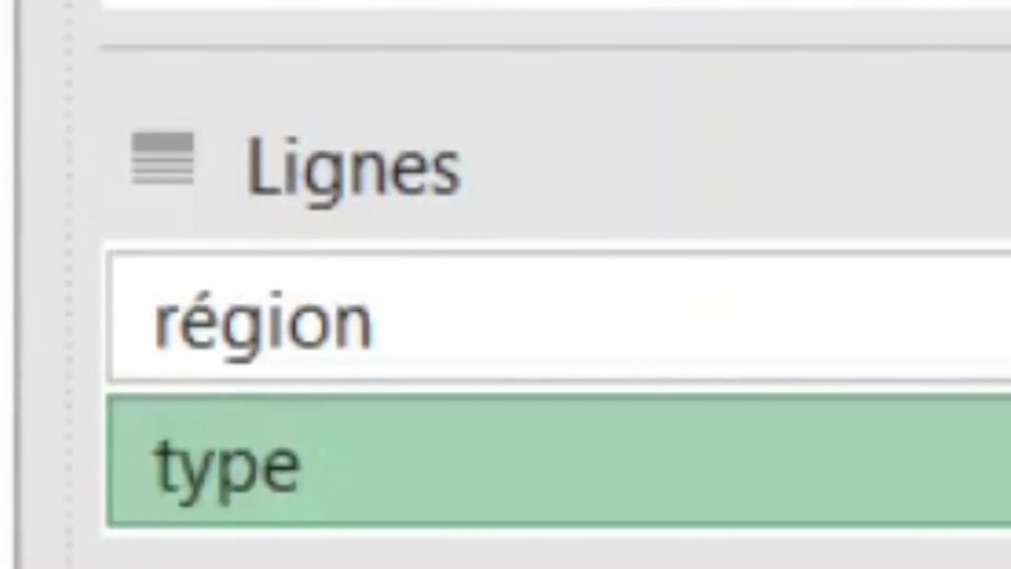
pyautogui.moveTo(990, 460); pyautogui.dragTo(990, 279)
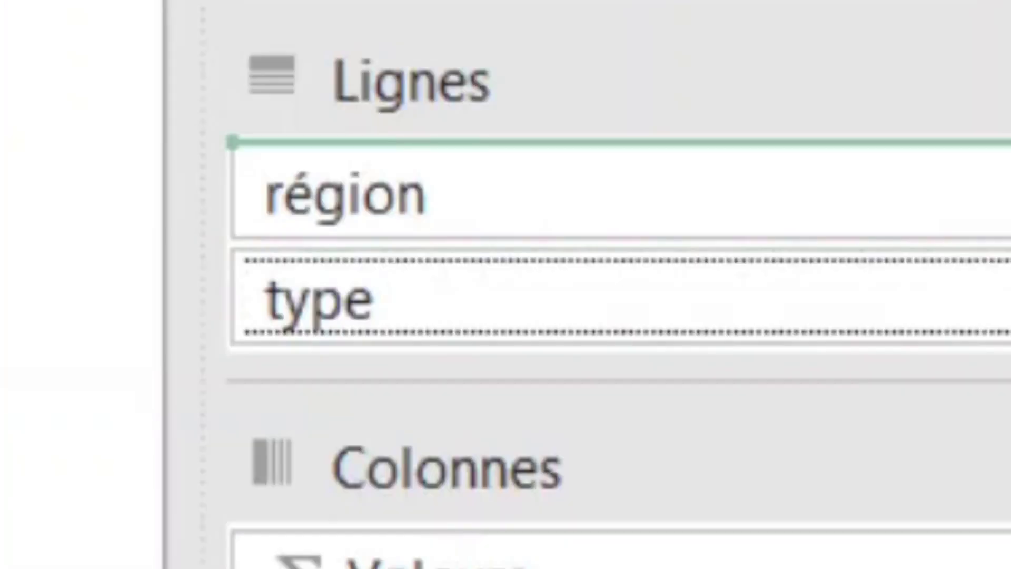
pyautogui.moveTo(990, 158); pyautogui.dragTo(990, 153)
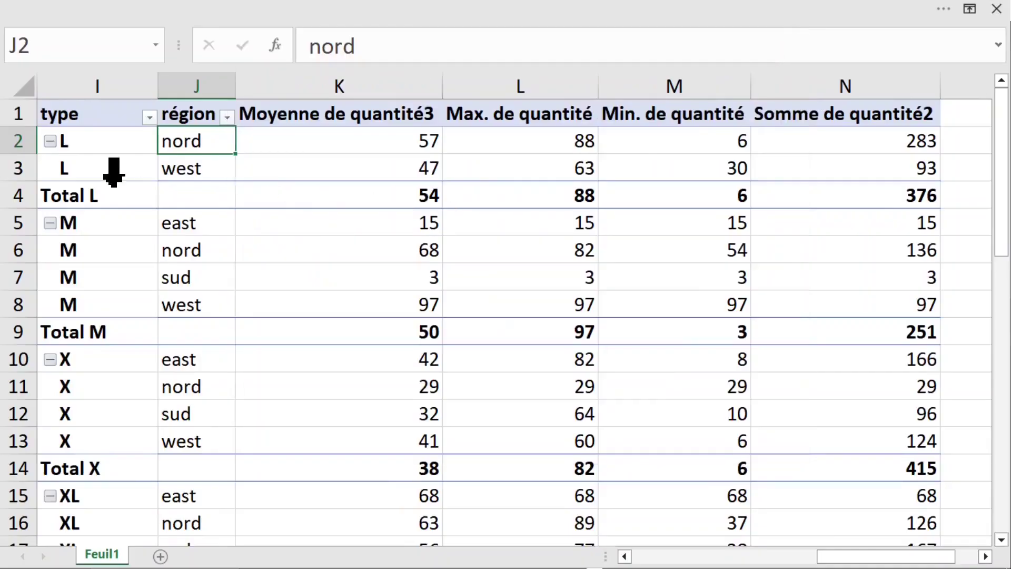
# Examine the reordered type and région columns of the pivot table.
pyautogui.click(82, 123)
pyautogui.click(106, 79)
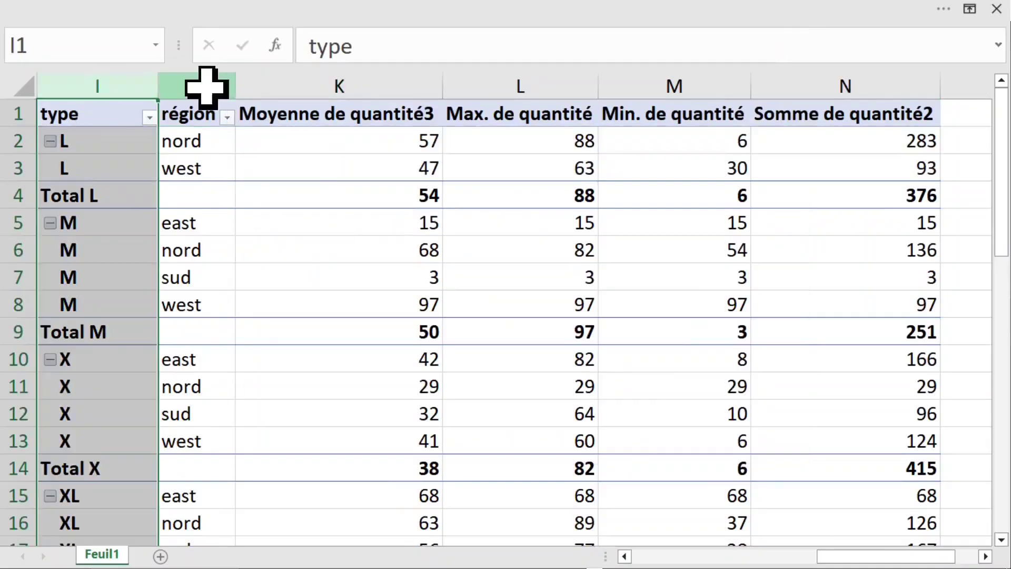
pyautogui.click(208, 86)
pyautogui.click(388, 213)
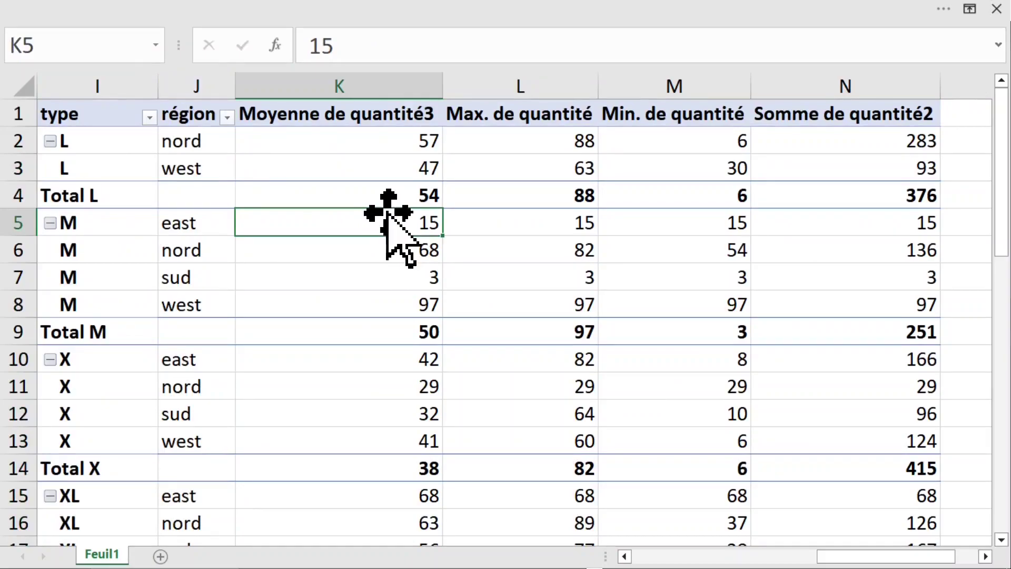
pyautogui.hotkey('ctrl', 'shift', 'F1')
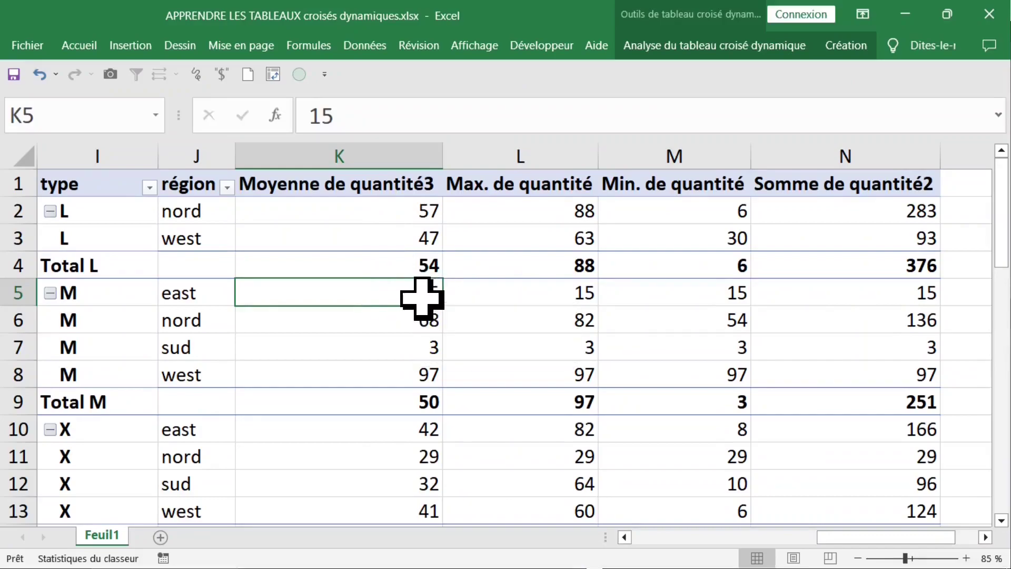
pyautogui.click(95, 153)
pyautogui.click(195, 152)
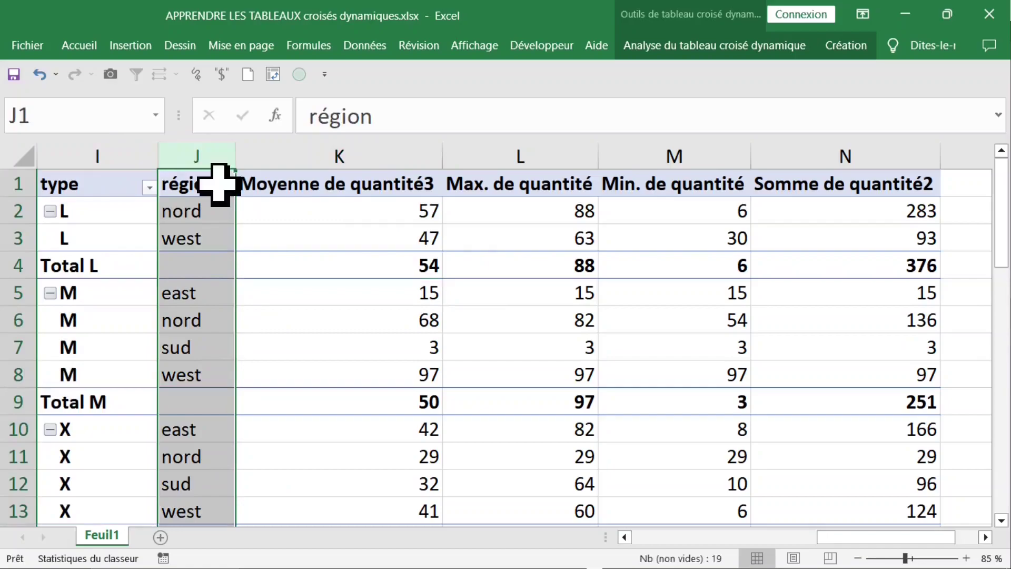
# Bring up the field list, place couleur as a report filter, and close the list.
pyautogui.rightClick(314, 211)
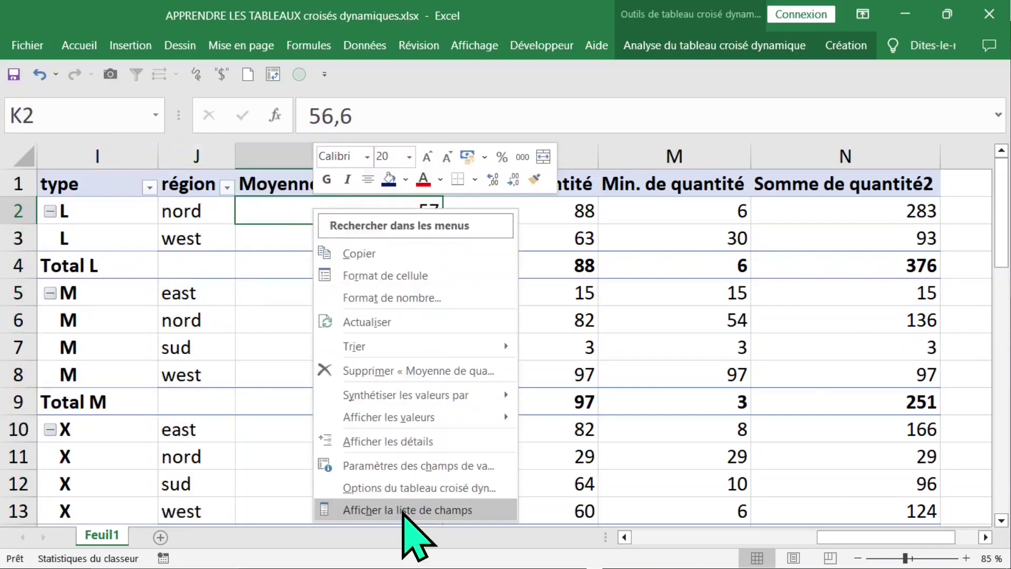
pyautogui.click(403, 511)
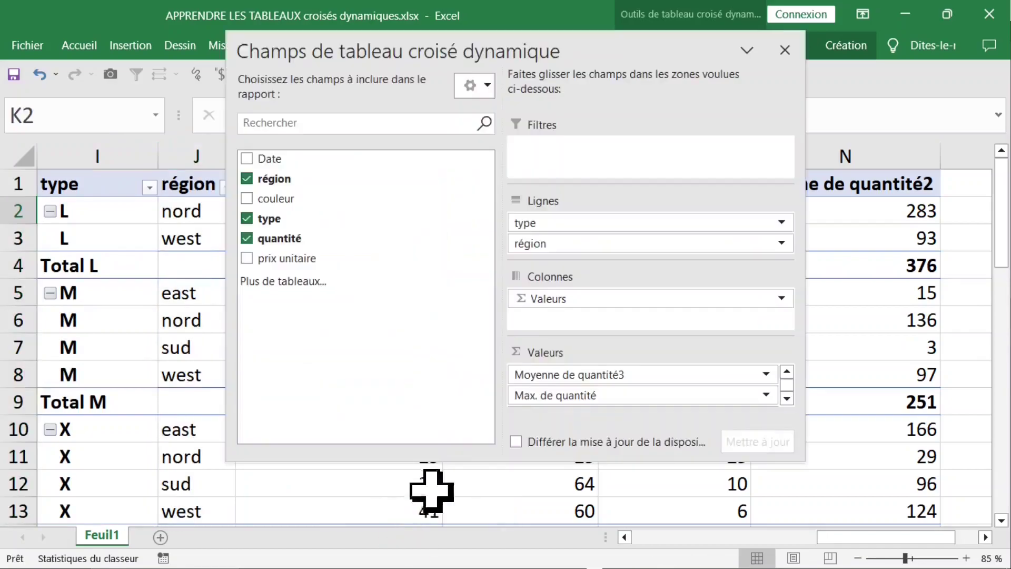
pyautogui.click(247, 199)
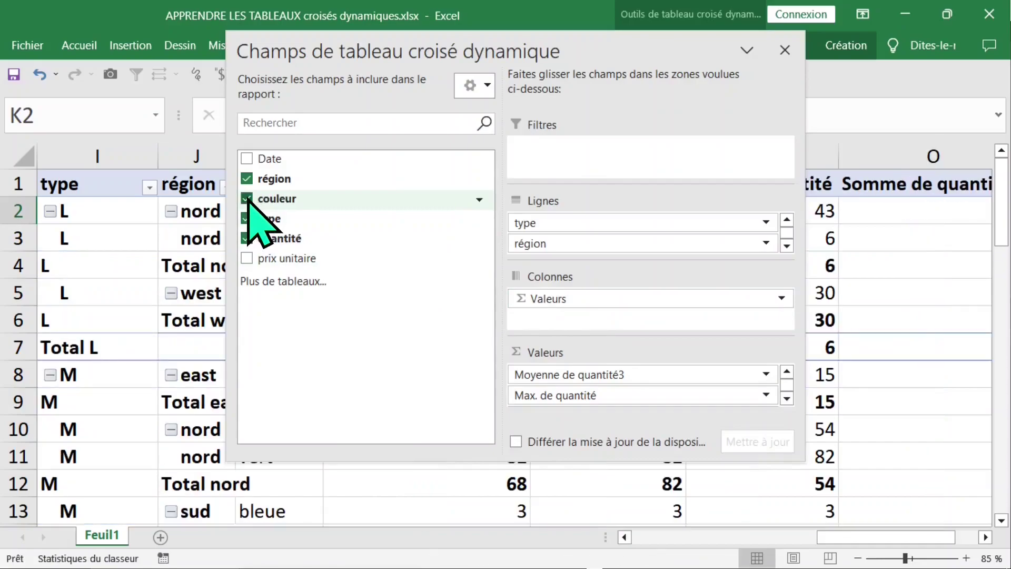
pyautogui.click(246, 199)
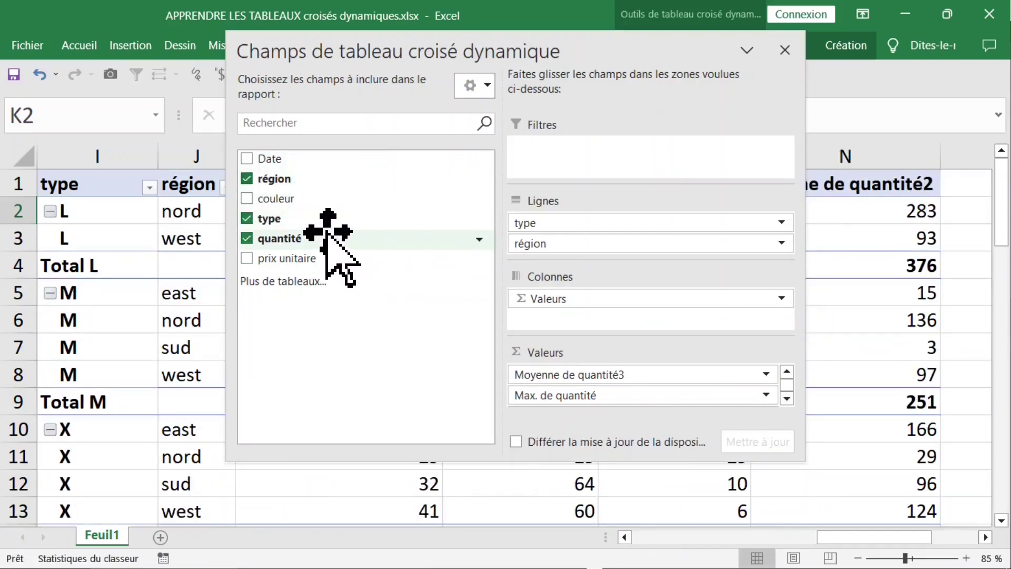
pyautogui.moveTo(283, 201); pyautogui.dragTo(562, 174)
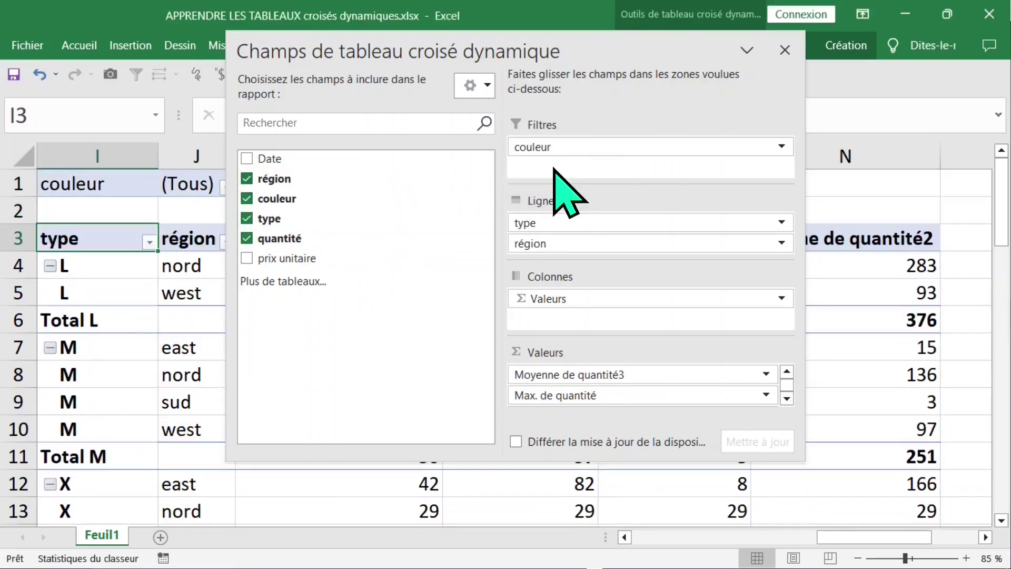
pyautogui.click(785, 50)
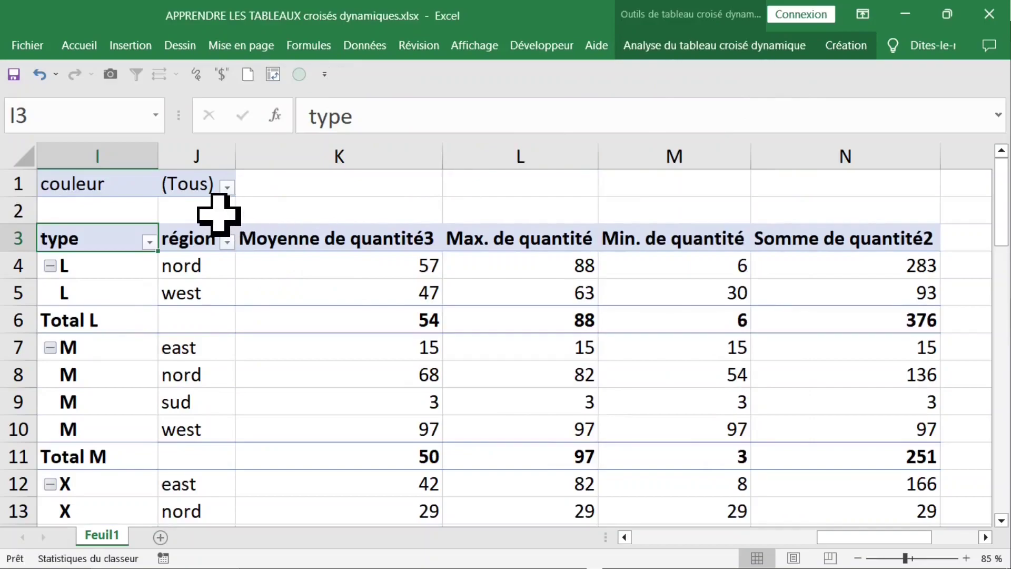
# Hide the ribbon and filter the pivot table to show only the colour bleue.
pyautogui.hotkey('ctrl', 'shift', 'F1')
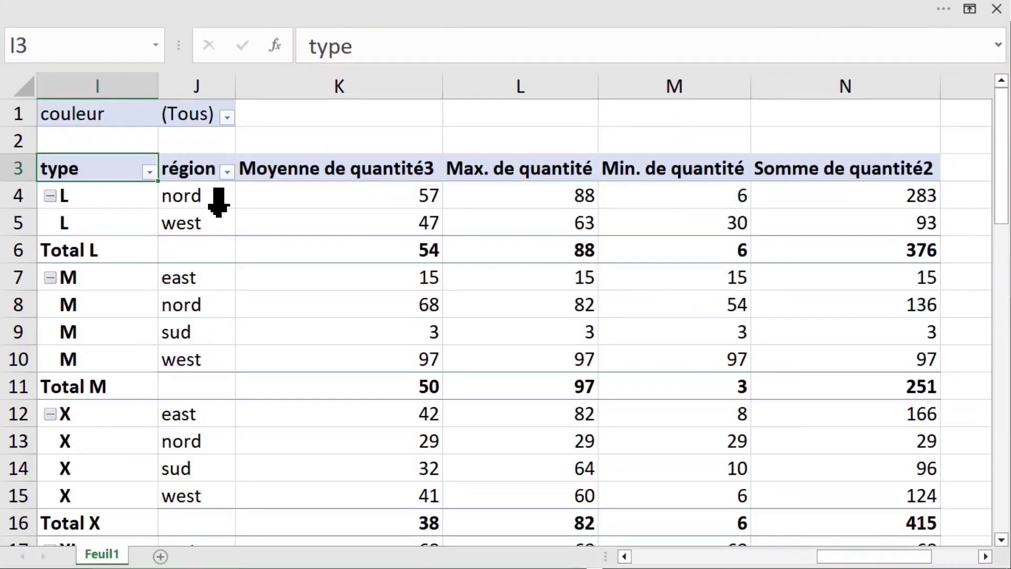
pyautogui.click(228, 116)
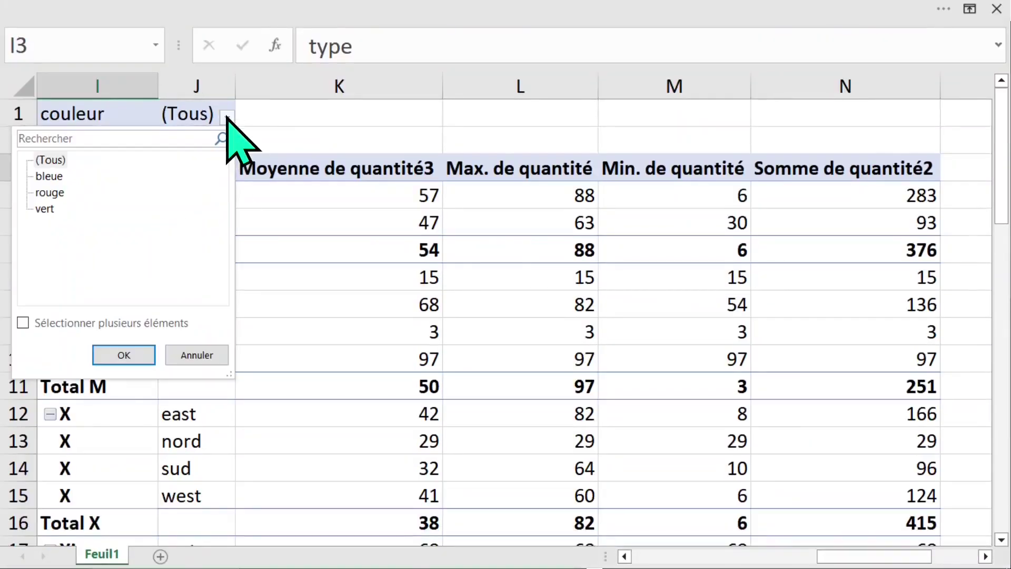
pyautogui.click(47, 176)
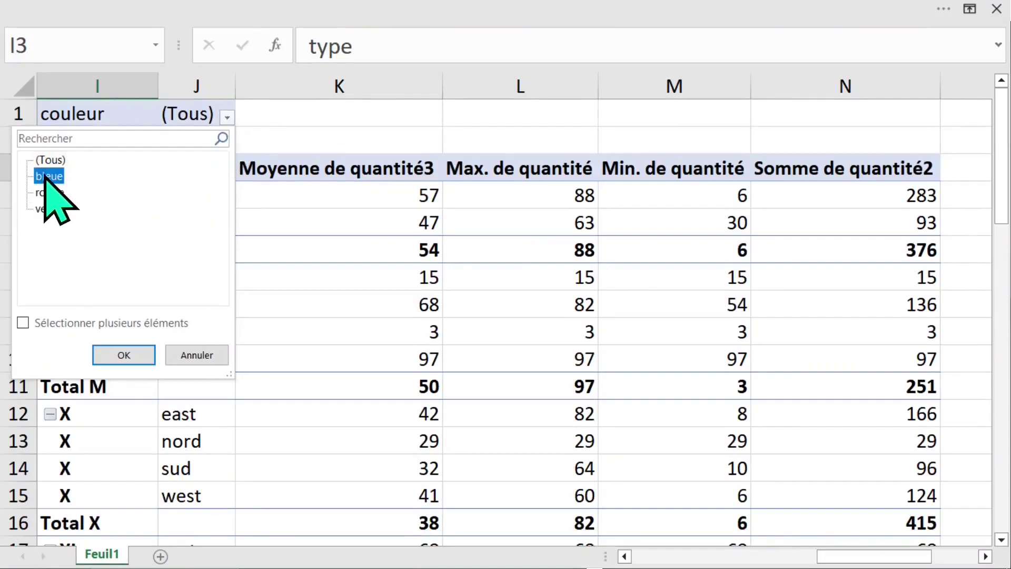
pyautogui.click(124, 355)
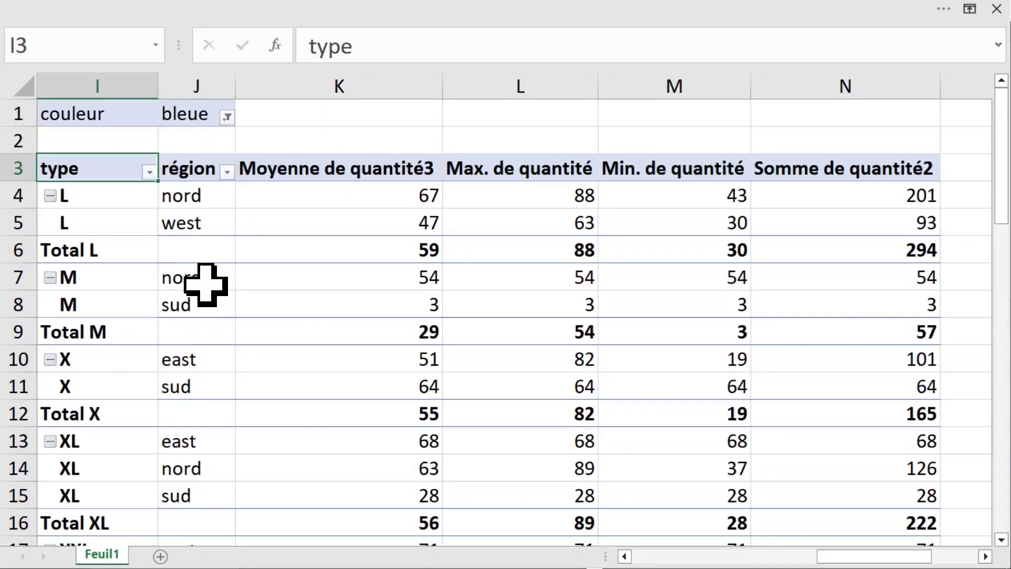
# Switch the couleur report filter to rouge and, after that, to vert.
pyautogui.click(228, 116)
pyautogui.click(48, 193)
pyautogui.click(138, 355)
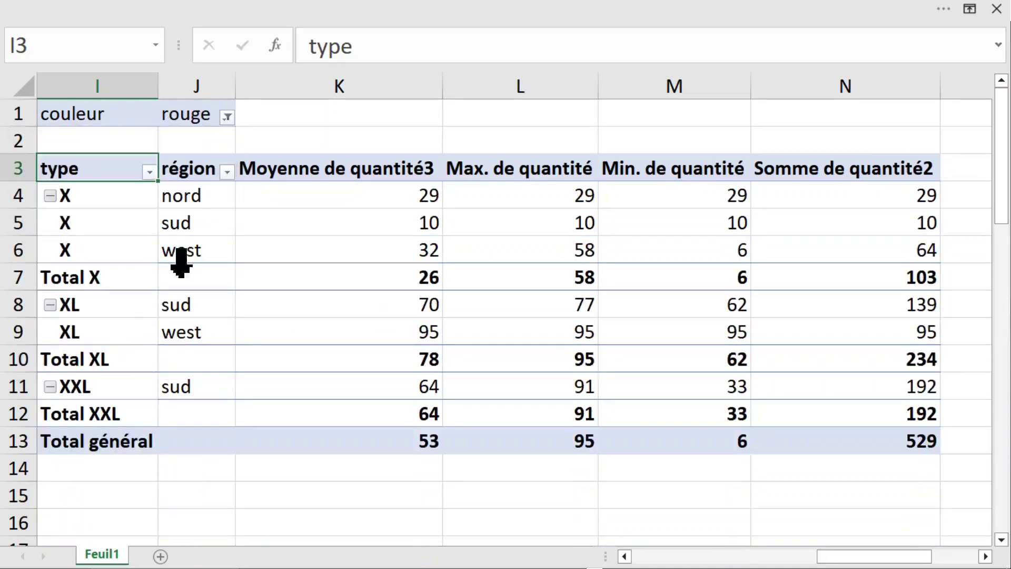
pyautogui.click(228, 116)
pyautogui.click(45, 209)
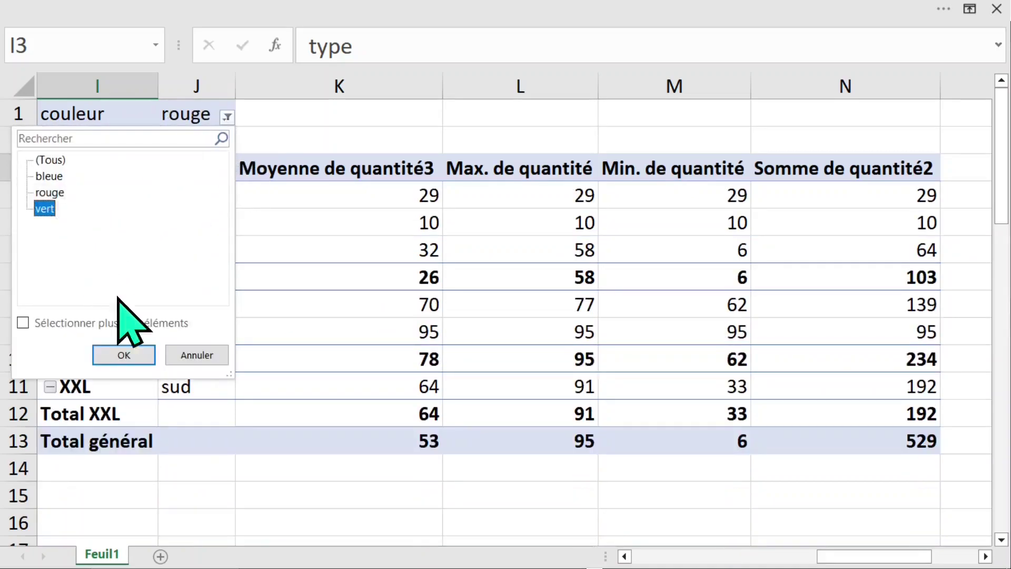
pyautogui.click(132, 354)
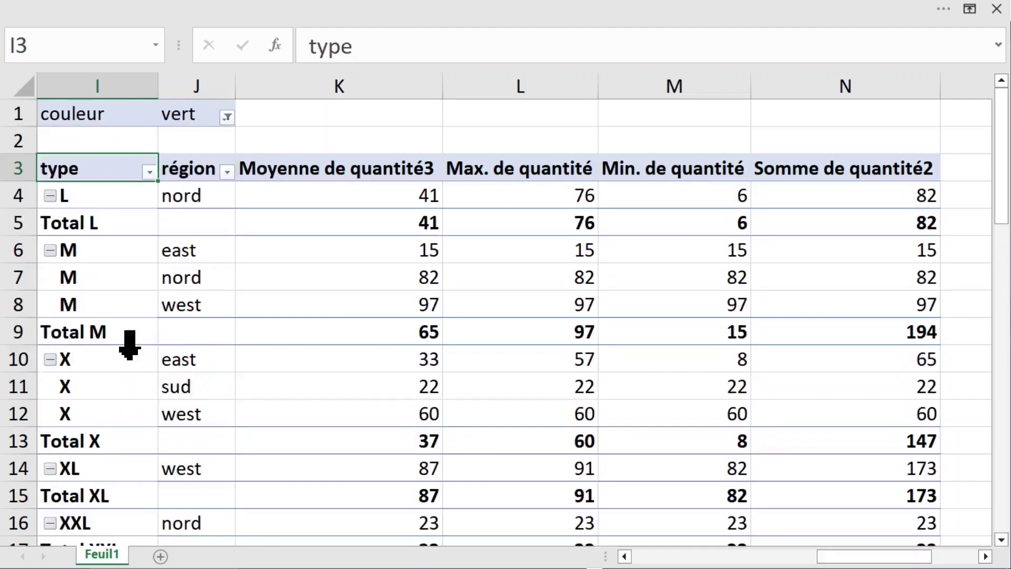
# Reset the couleur report filter to (Tous).
pyautogui.click(228, 117)
pyautogui.click(49, 160)
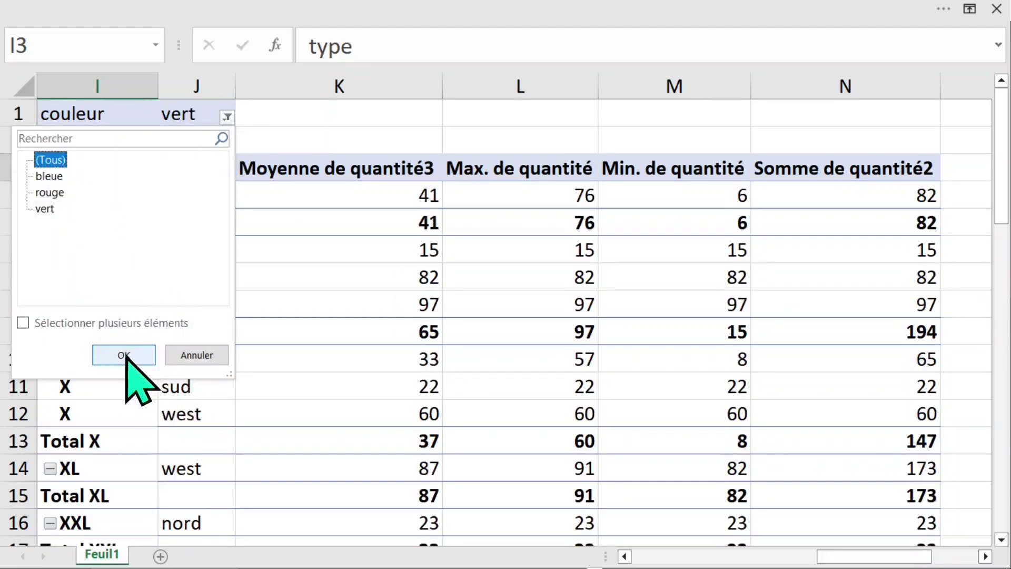
pyautogui.click(126, 356)
pyautogui.click(262, 270)
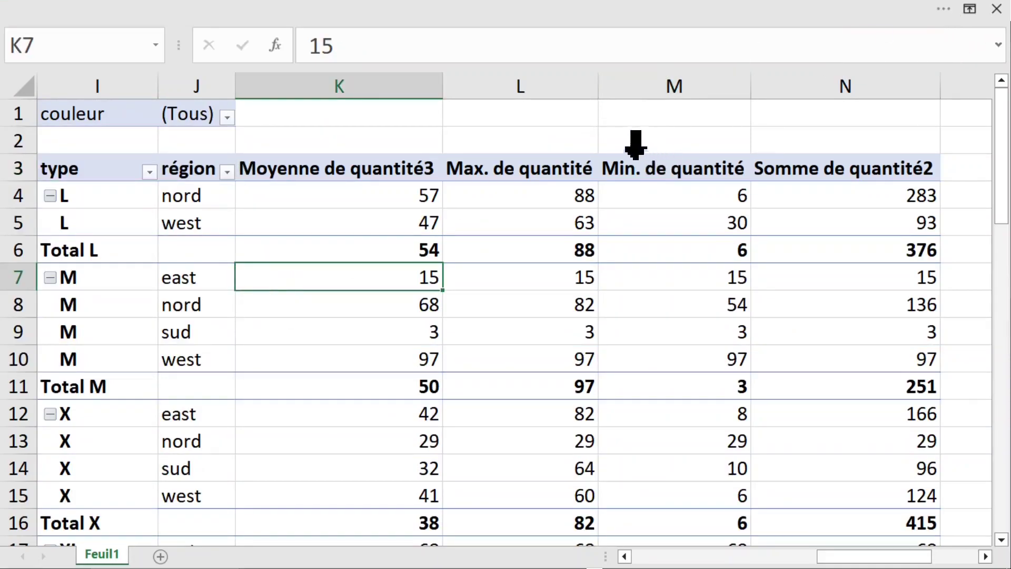
pyautogui.rightClick(610, 138)
pyautogui.click(533, 187)
pyautogui.click(519, 194)
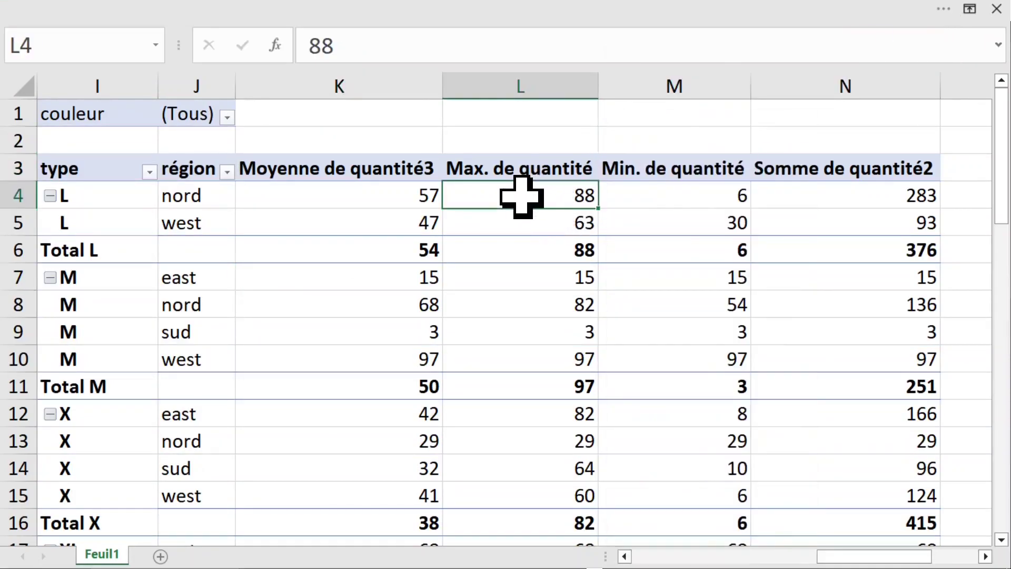
pyautogui.rightClick(521, 196)
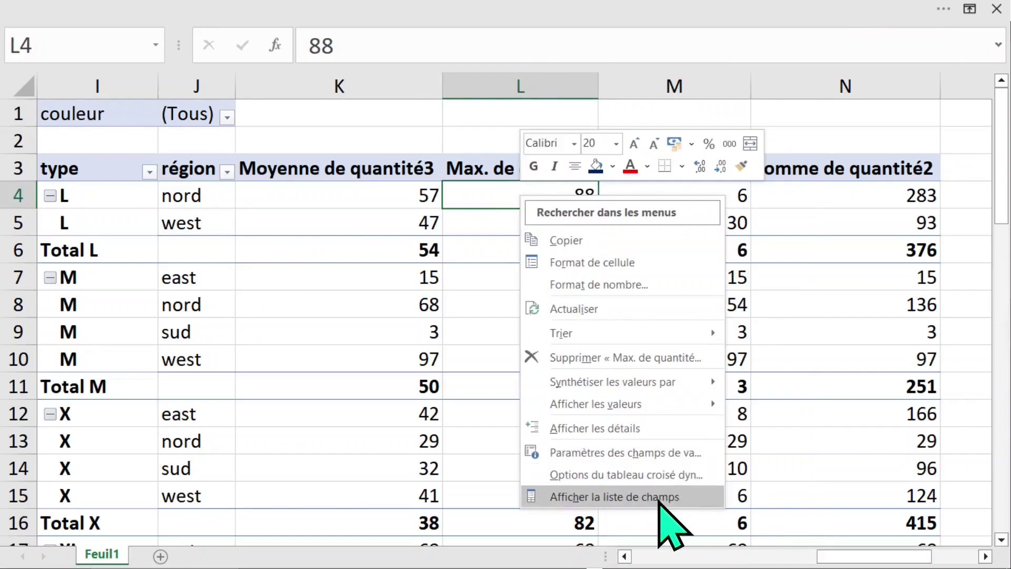
pyautogui.click(661, 498)
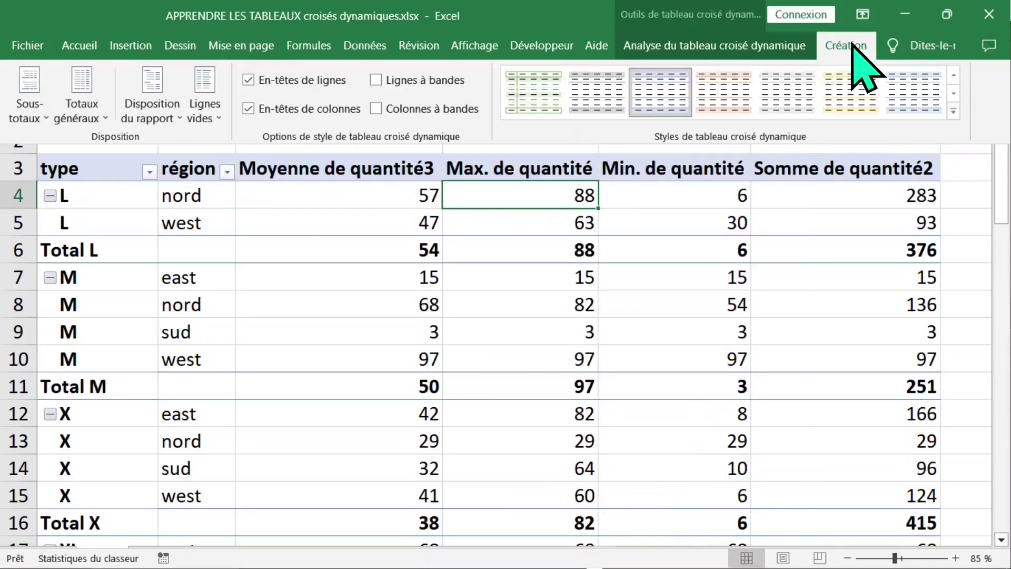
# Generate the report filter pages for couleur, giving each colour its own pivot table sheet.
pyautogui.click(765, 46)
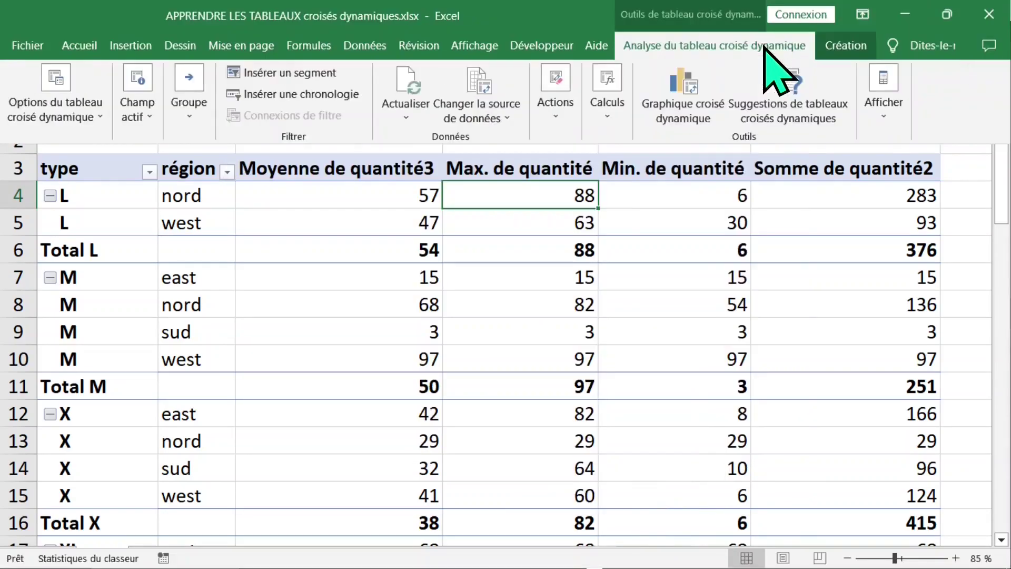
pyautogui.click(74, 87)
pyautogui.click(79, 199)
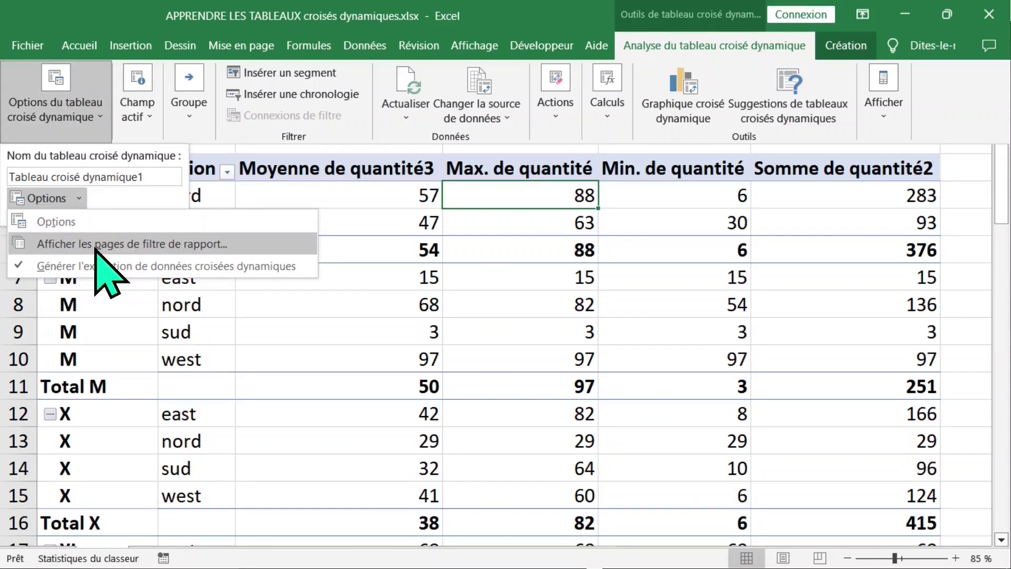
pyautogui.click(131, 243)
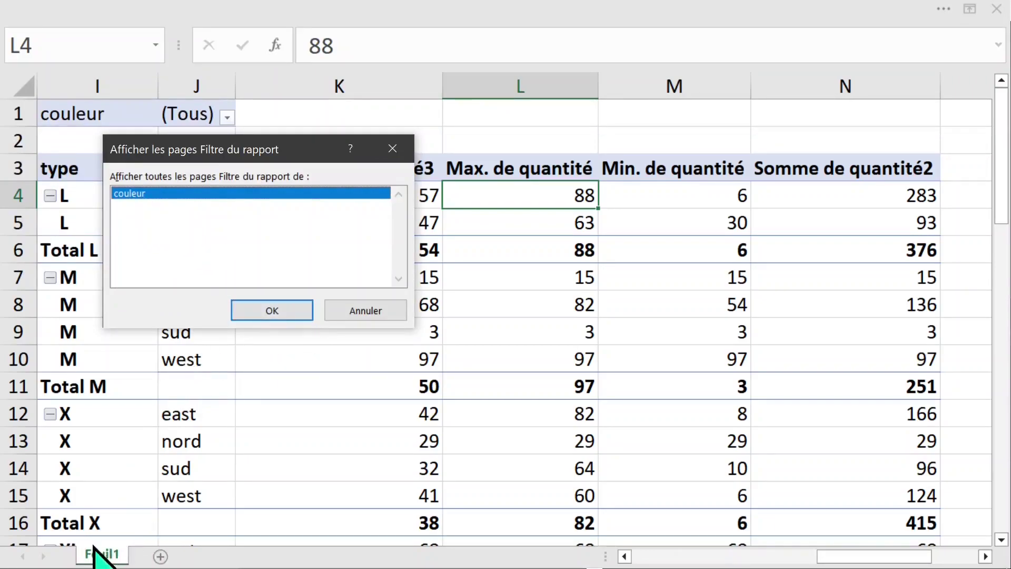
pyautogui.click(270, 310)
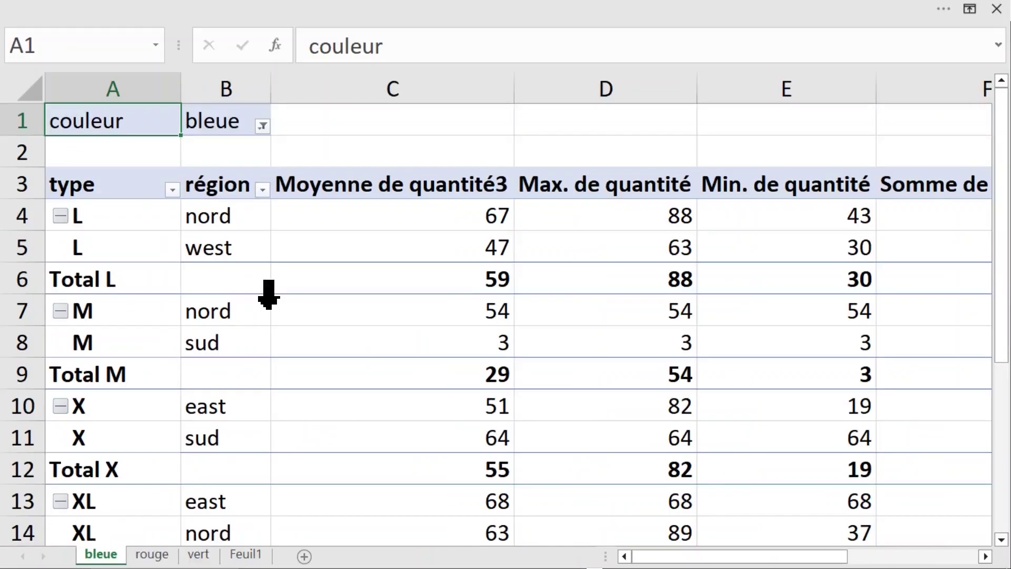
# Examine the pivot tables on the rouge, vert and bleue sheets, and return to Feuil1.
pyautogui.click(151, 554)
pyautogui.click(199, 554)
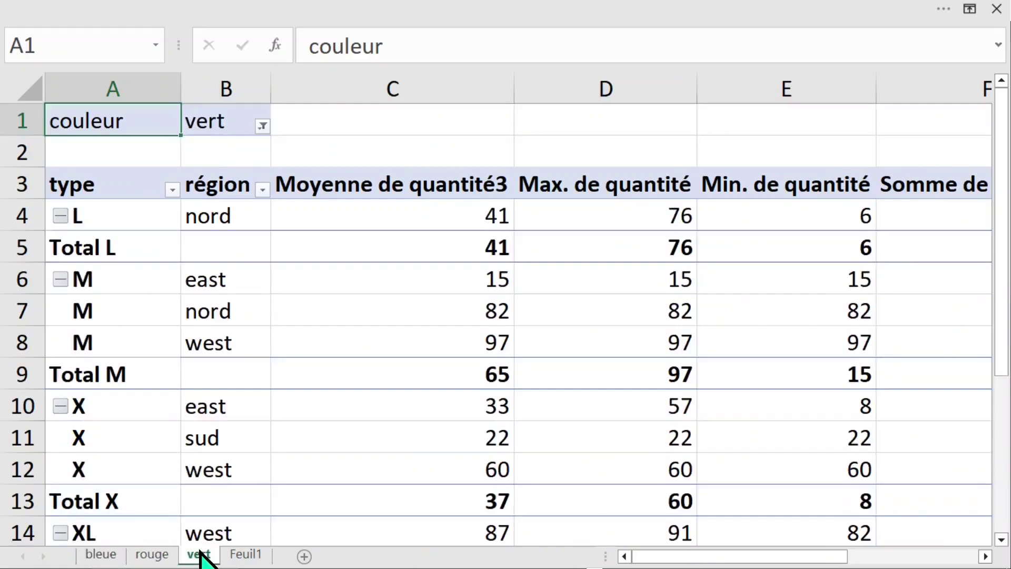
pyautogui.click(153, 555)
pyautogui.click(100, 554)
pyautogui.click(151, 554)
pyautogui.click(199, 554)
pyautogui.click(100, 554)
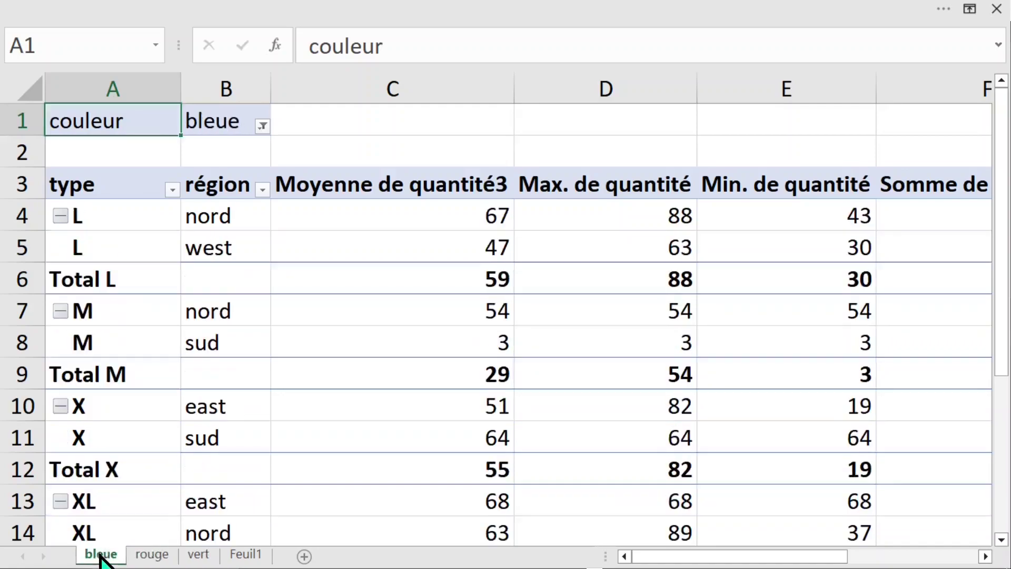
pyautogui.click(255, 554)
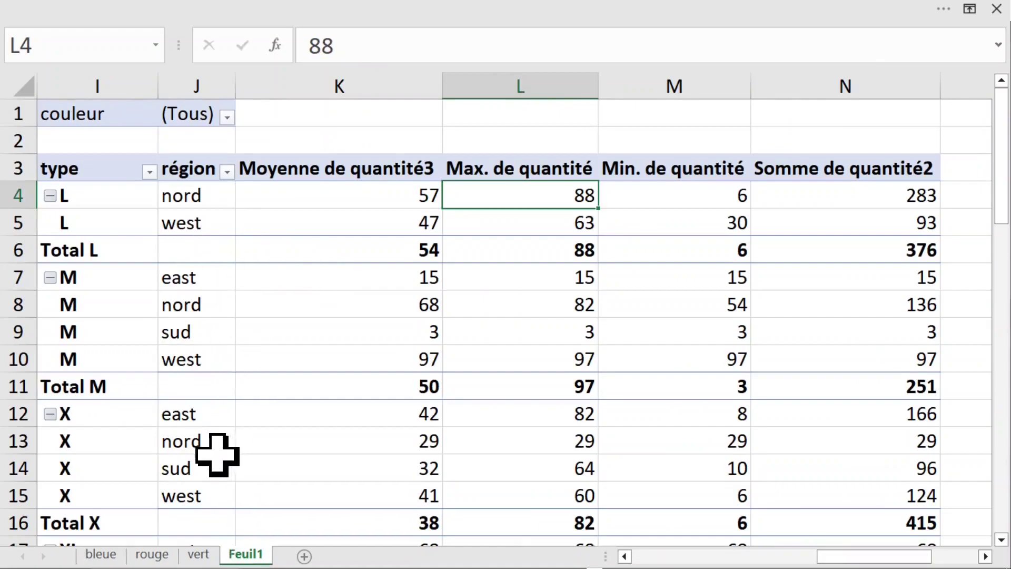
# Bring up the pivot field list, make région the report filter, place couleur in the rows below type, and close the list.
pyautogui.click(61, 200)
pyautogui.click(174, 200)
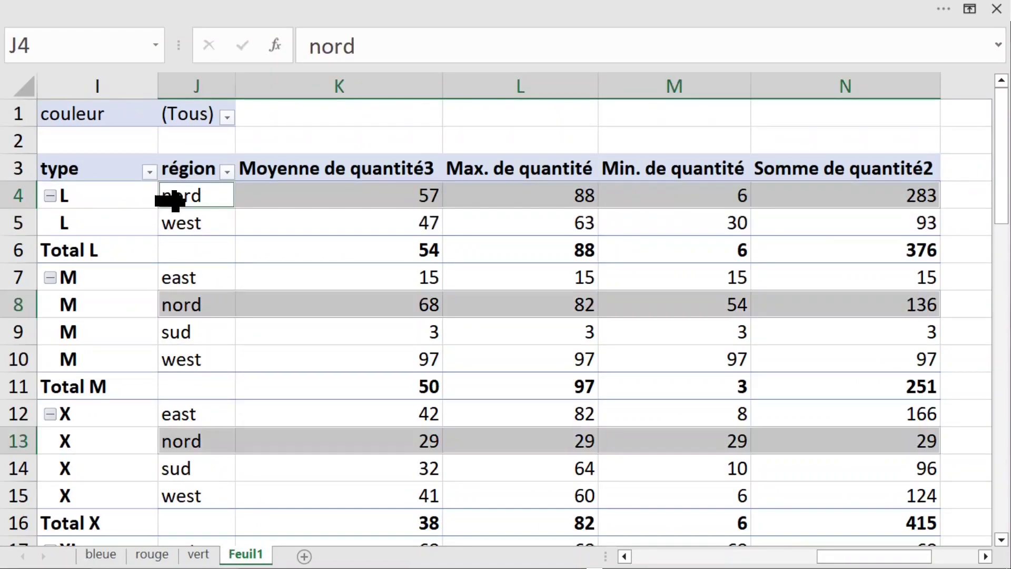
pyautogui.click(175, 201)
pyautogui.click(174, 197)
pyautogui.rightClick(200, 196)
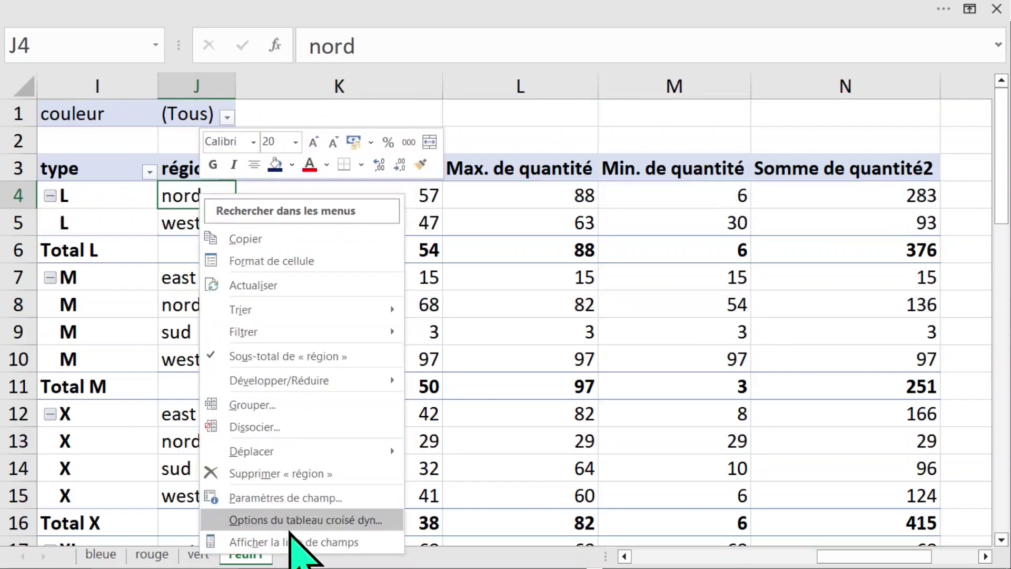
pyautogui.click(292, 522)
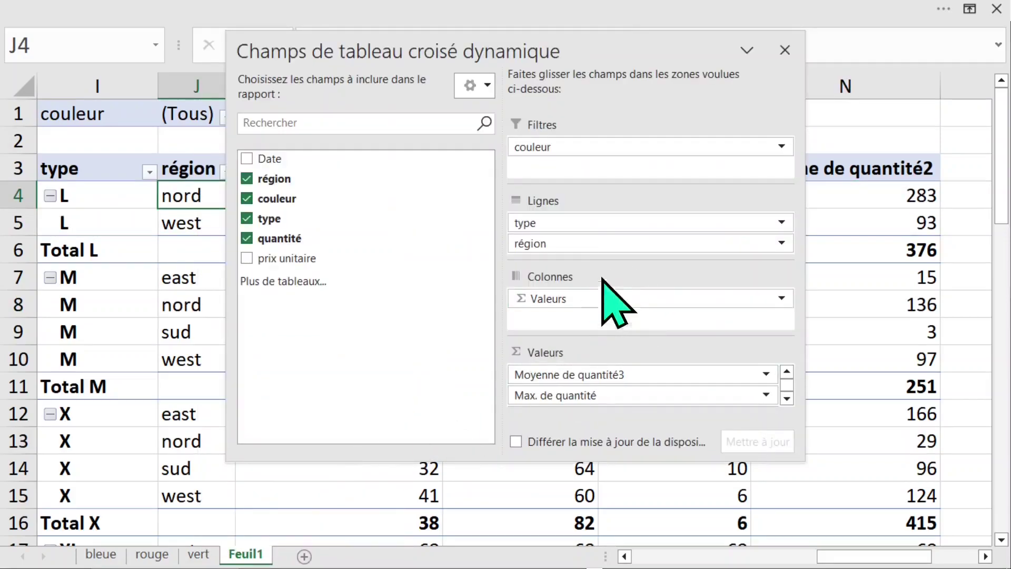
pyautogui.moveTo(592, 244); pyautogui.dragTo(566, 236)
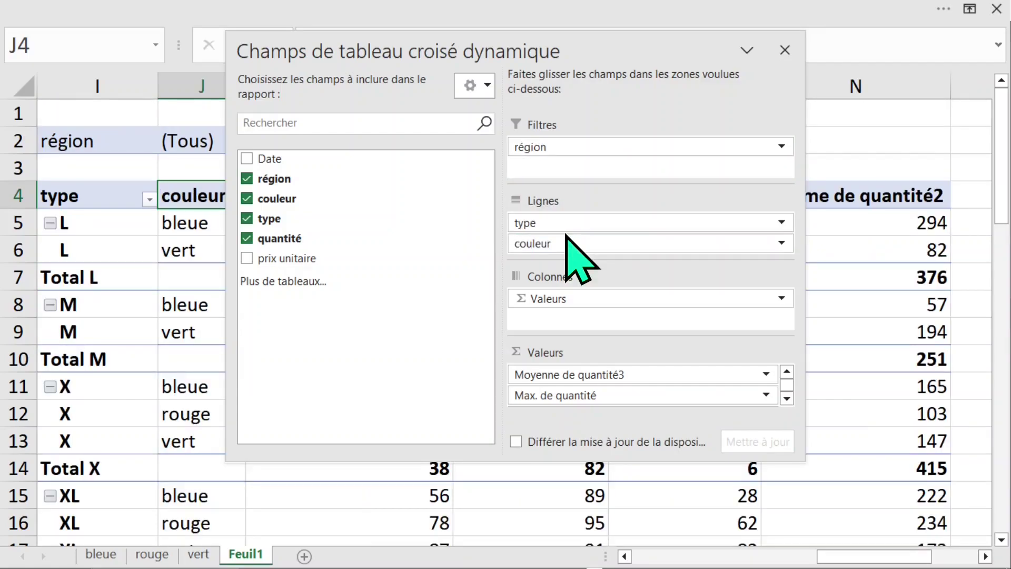
pyautogui.click(785, 50)
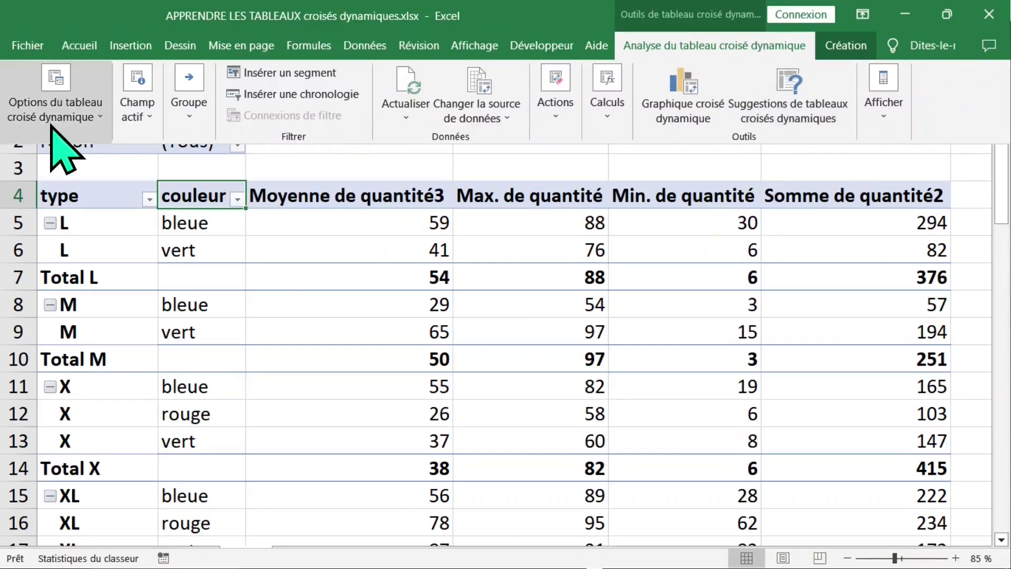
# Generate the report filter pages for région, giving each region its own pivot table sheet.
pyautogui.click(90, 122)
pyautogui.click(79, 199)
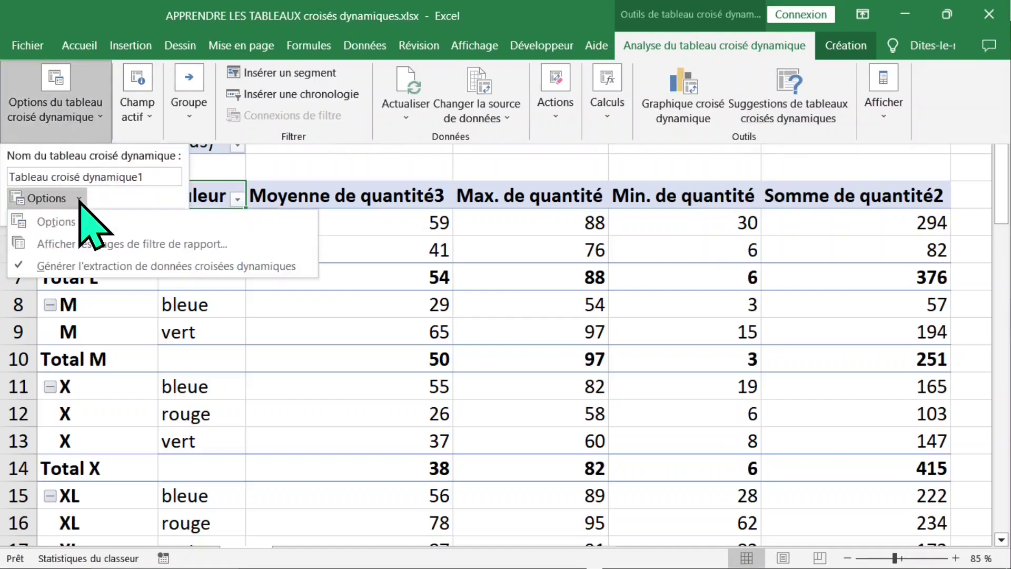
pyautogui.click(77, 250)
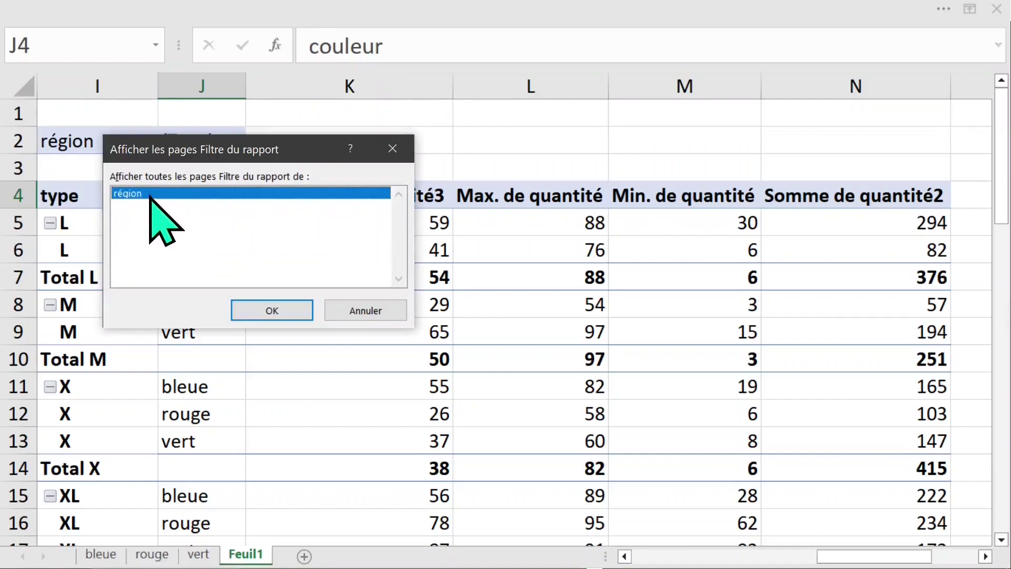
pyautogui.click(272, 312)
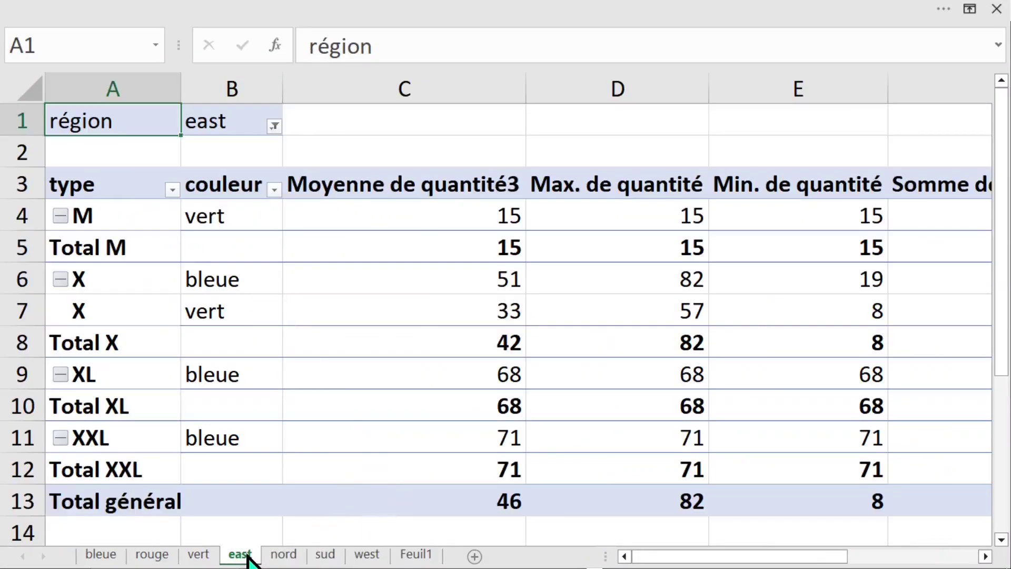
# Look through the pivot tables on the nord, sud and west sheets, and return to Feuil1.
pyautogui.click(282, 557)
pyautogui.click(323, 555)
pyautogui.click(364, 557)
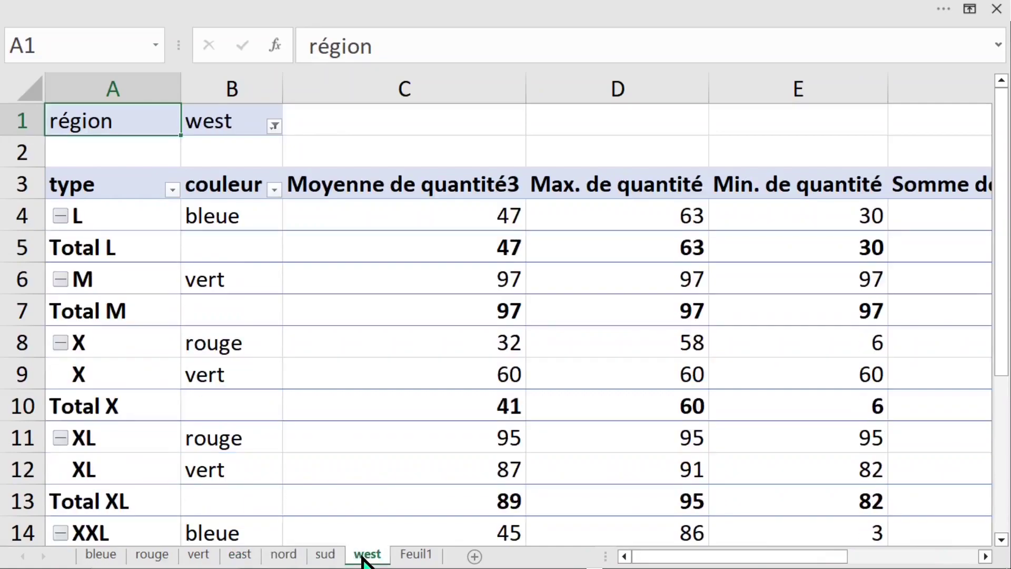
pyautogui.click(416, 554)
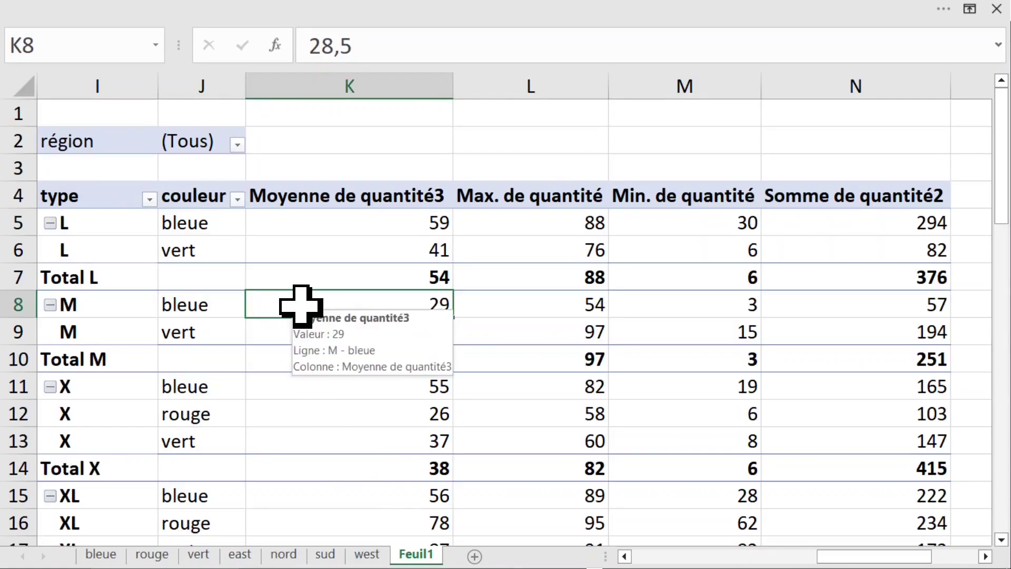